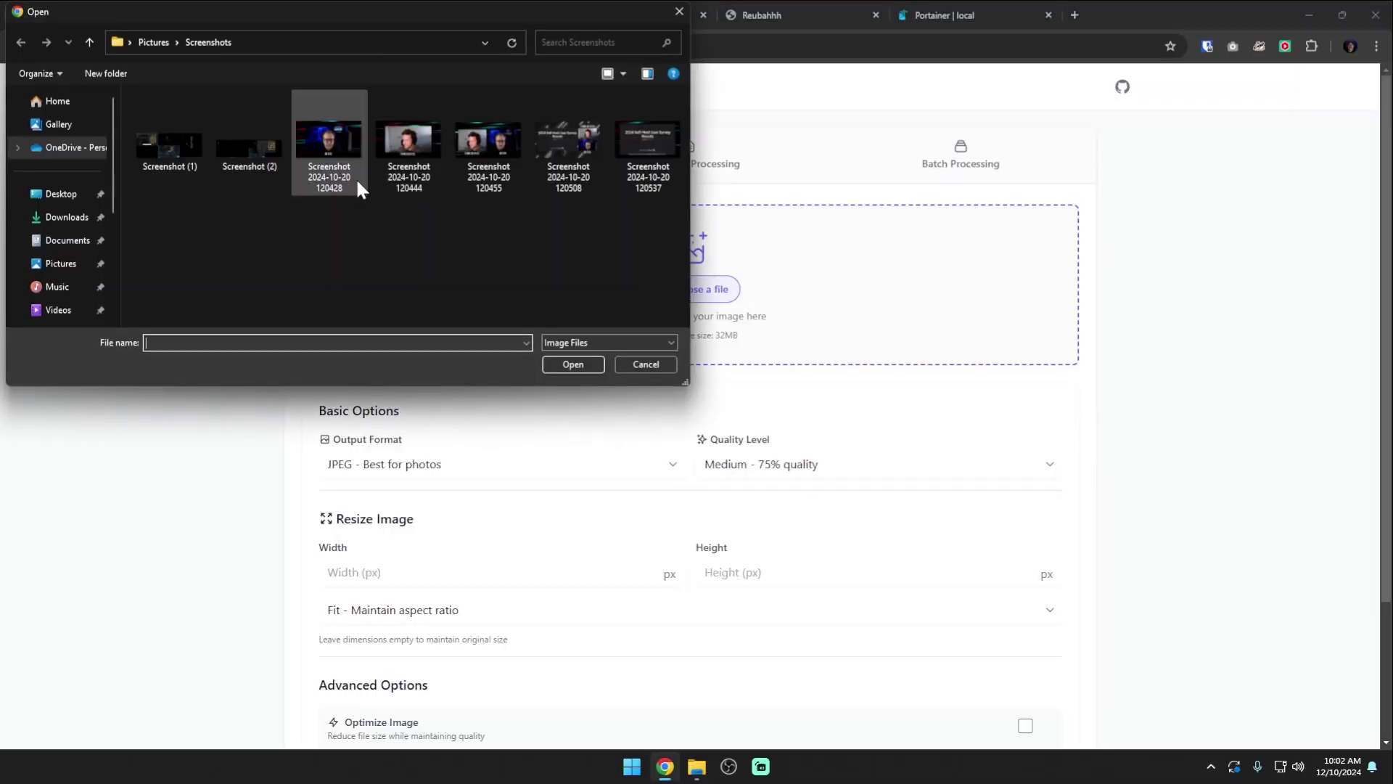
pyautogui.click(322, 145)
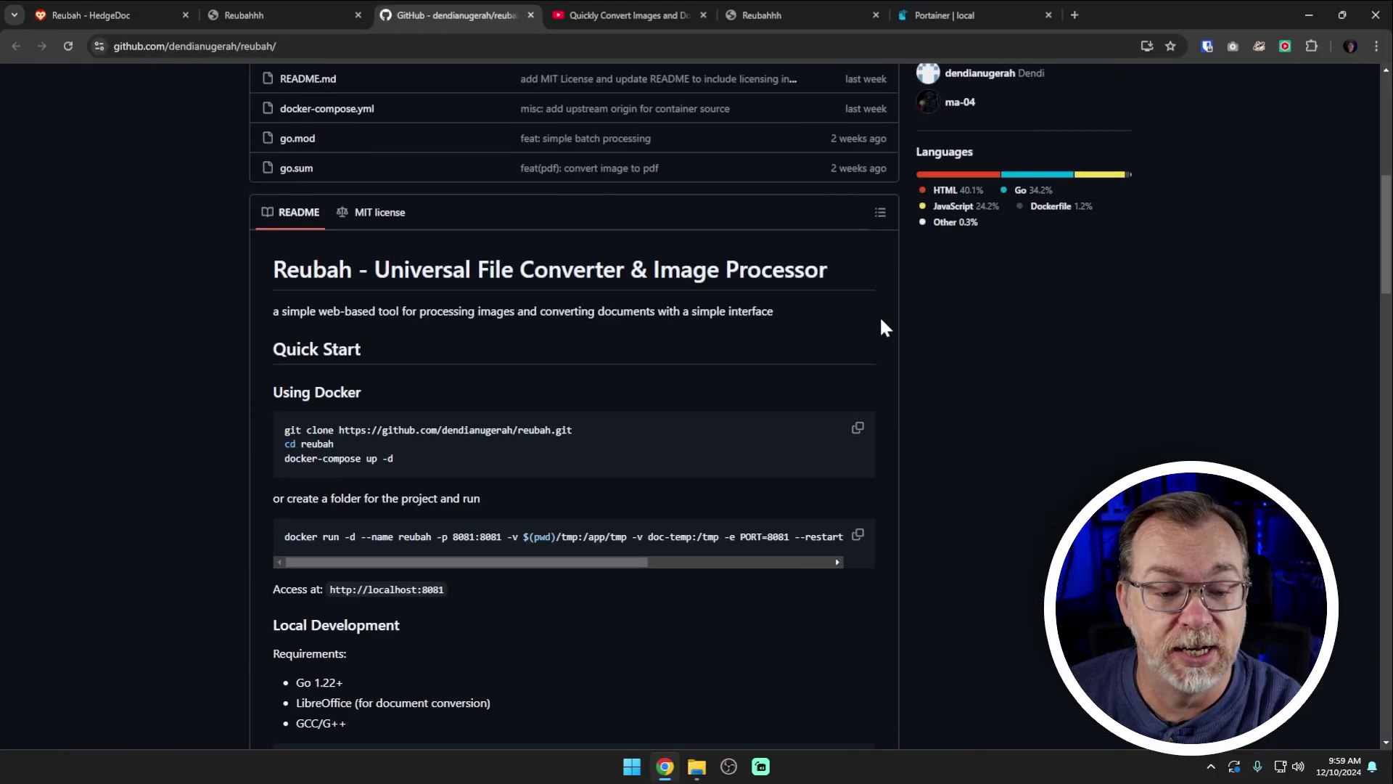
# - Scroll the README down to the Format Support & Compatibility conversion matrices
pyautogui.scroll(-3, 746, 328)
pyautogui.scroll(11, 746, 328)
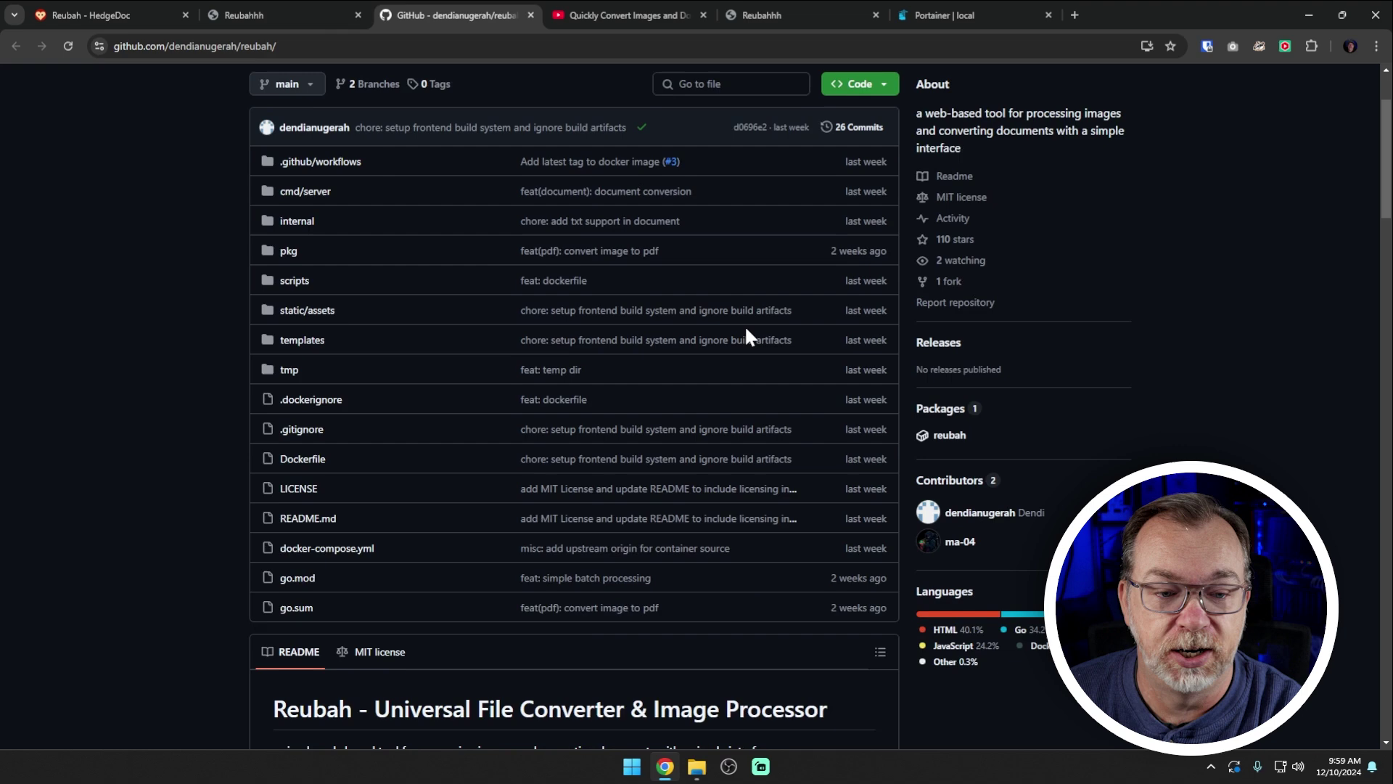
pyautogui.scroll(-12, 746, 329)
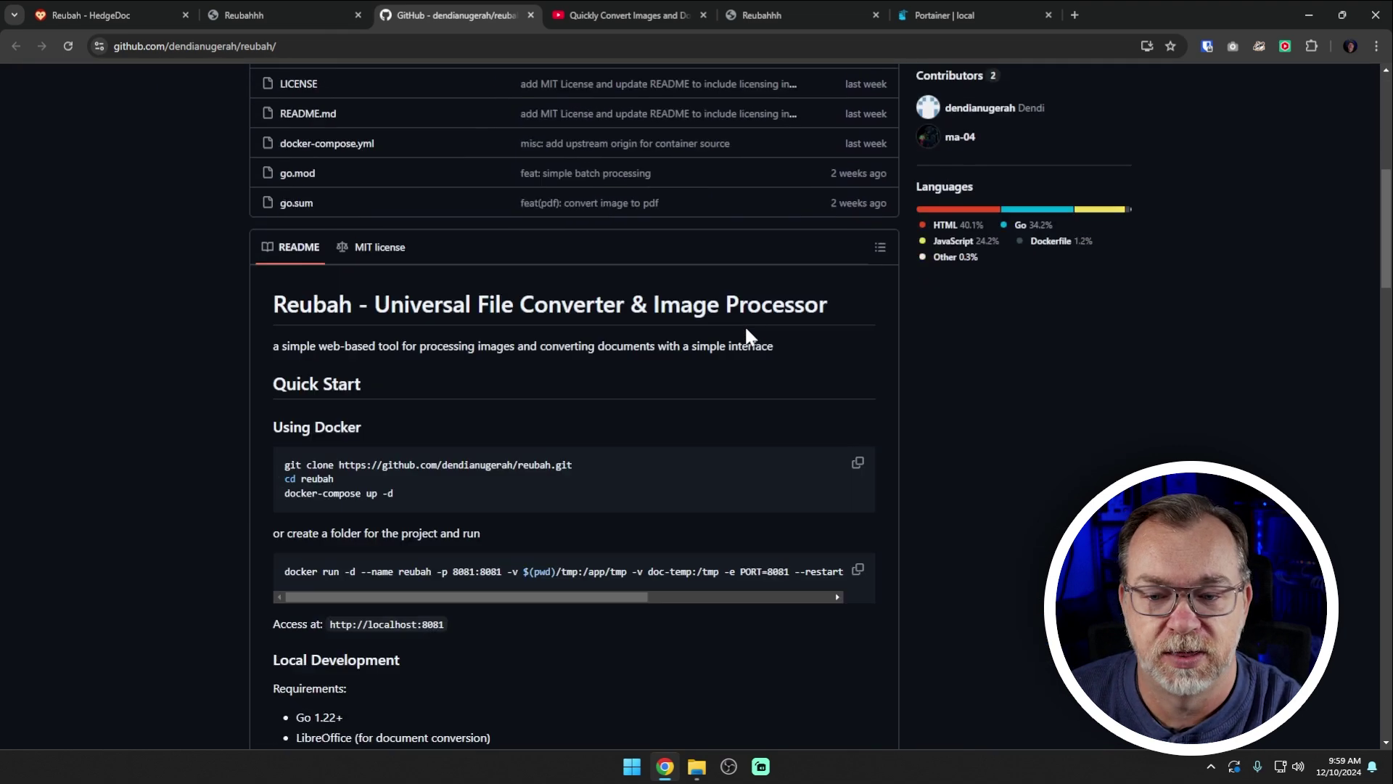
pyautogui.scroll(-15, 747, 332)
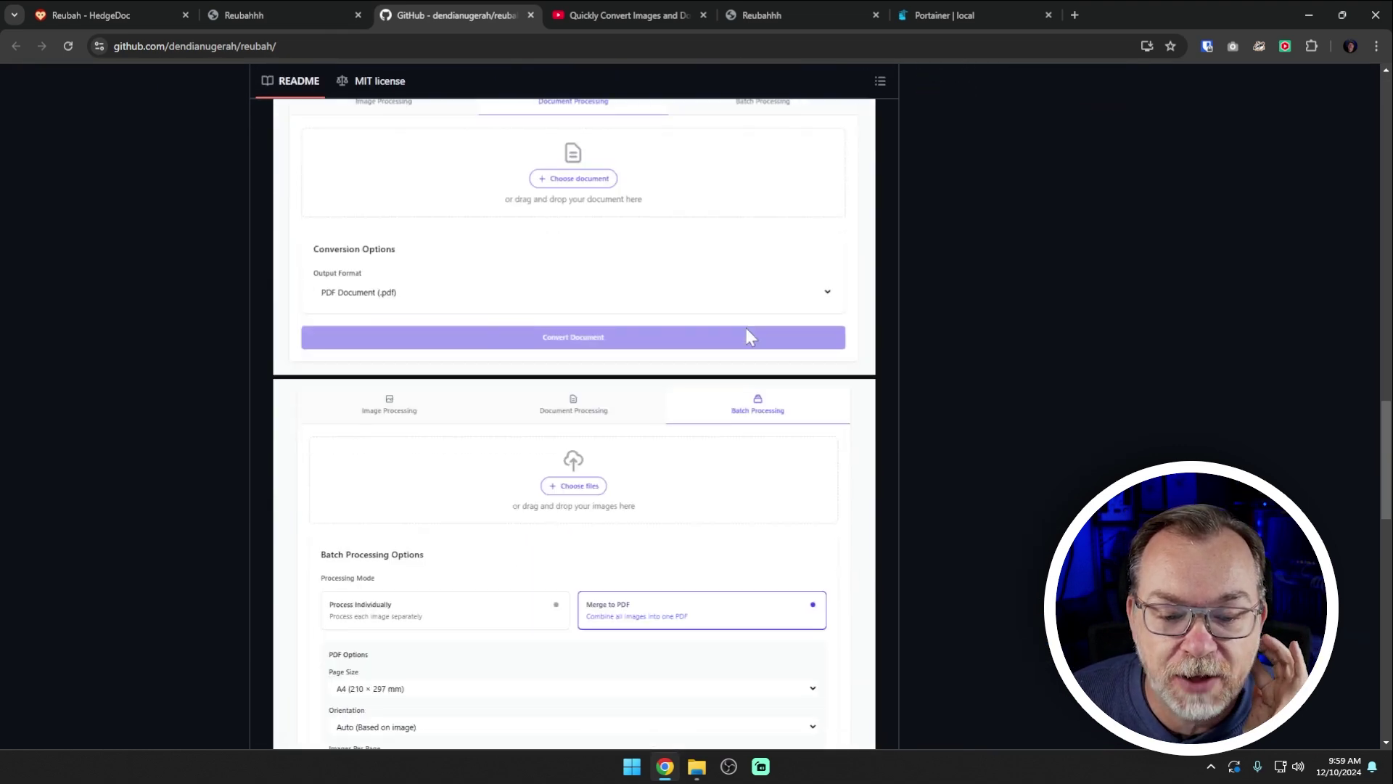
pyautogui.scroll(-4, 749, 335)
pyautogui.scroll(1, 749, 335)
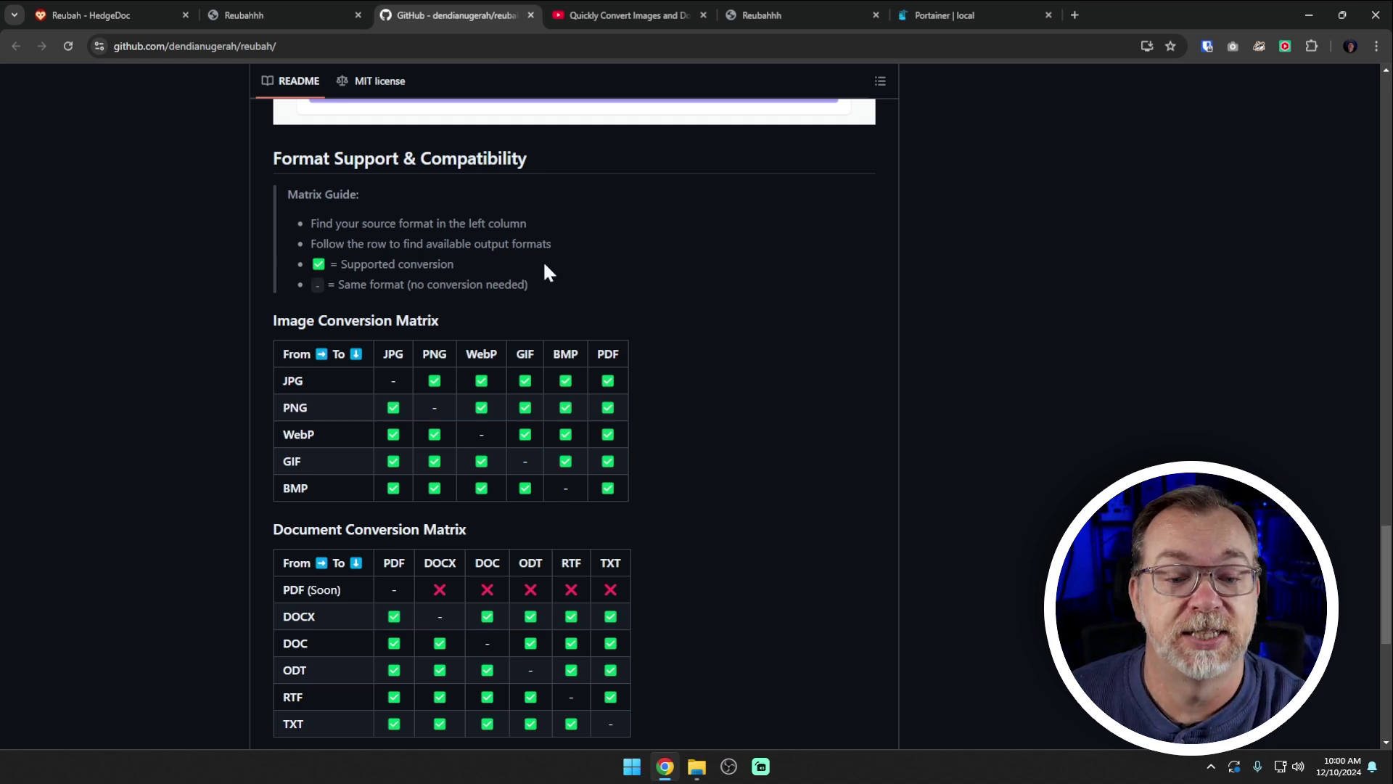
pyautogui.scroll(-3, 678, 290)
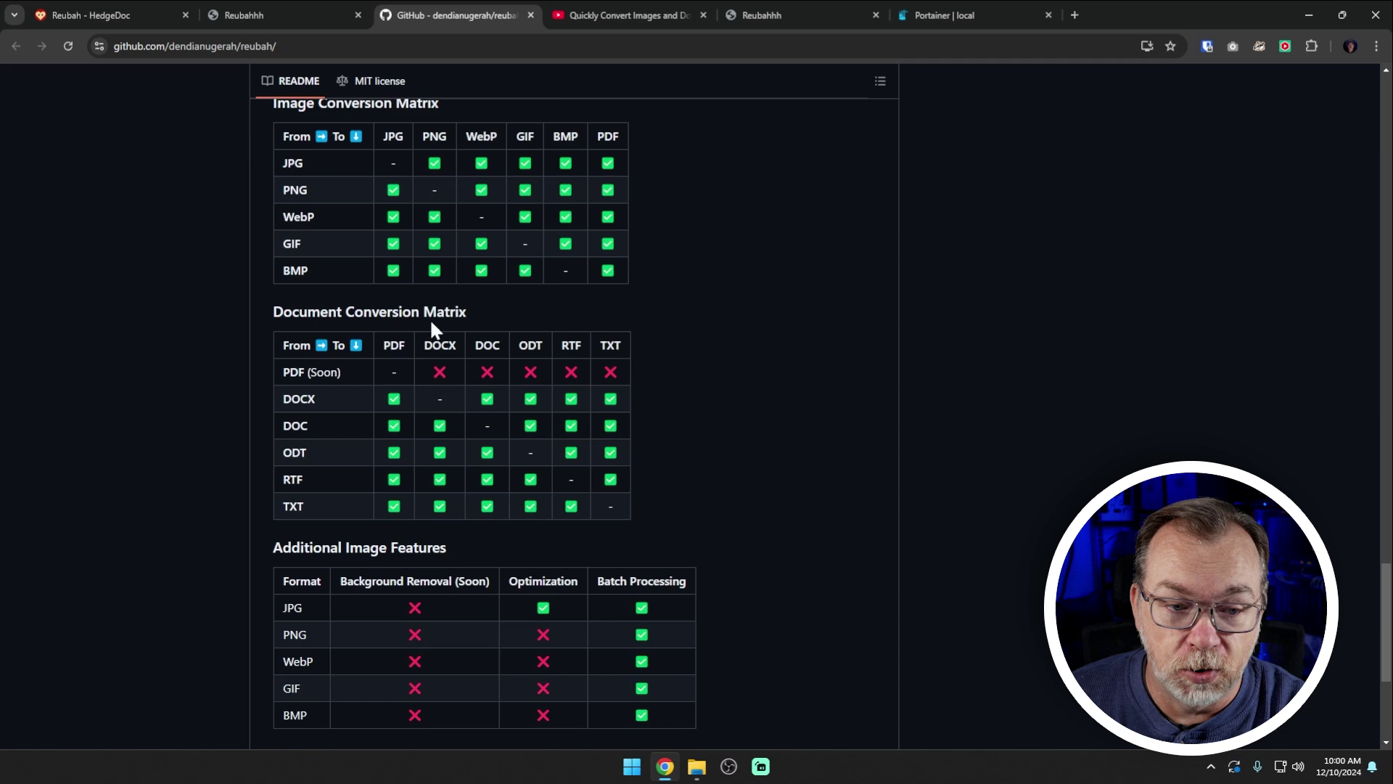
pyautogui.scroll(1, 441, 308)
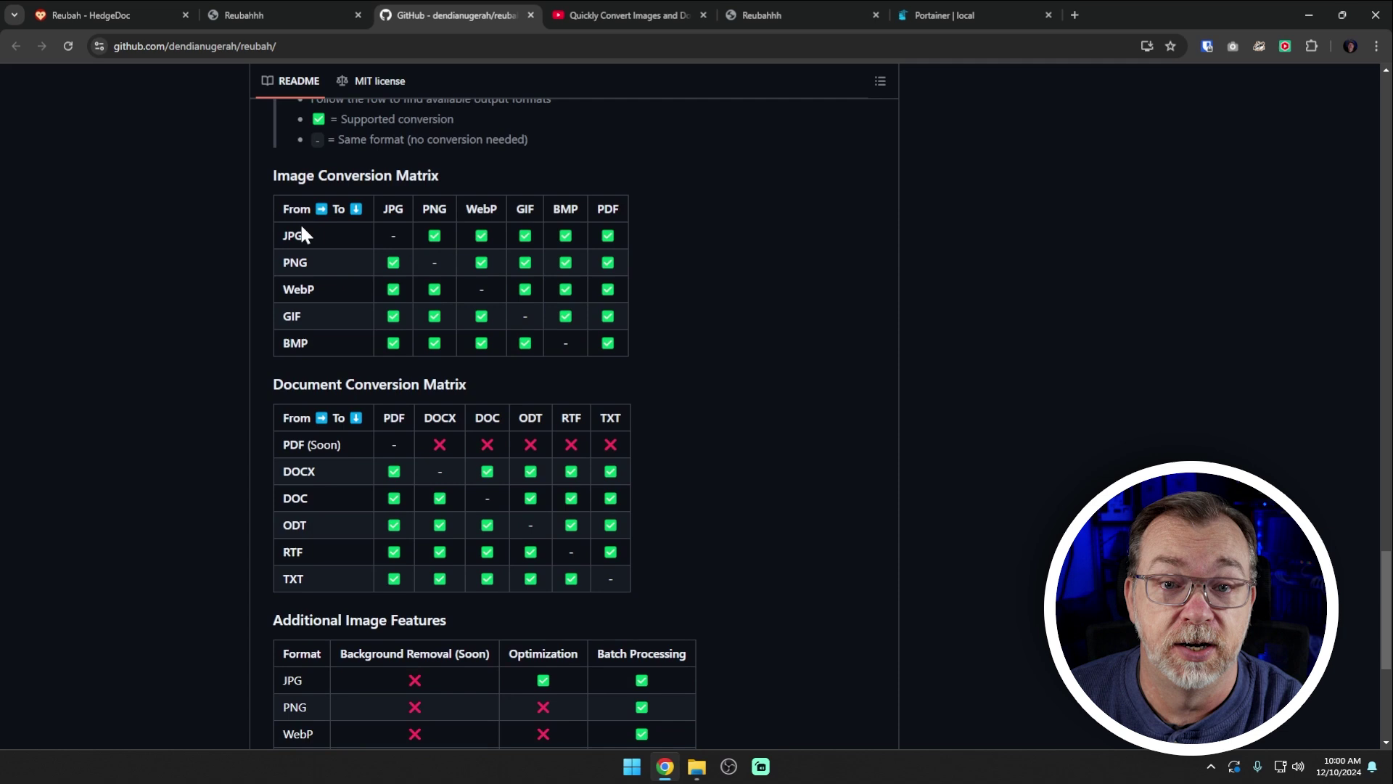
pyautogui.scroll(-2, 743, 298)
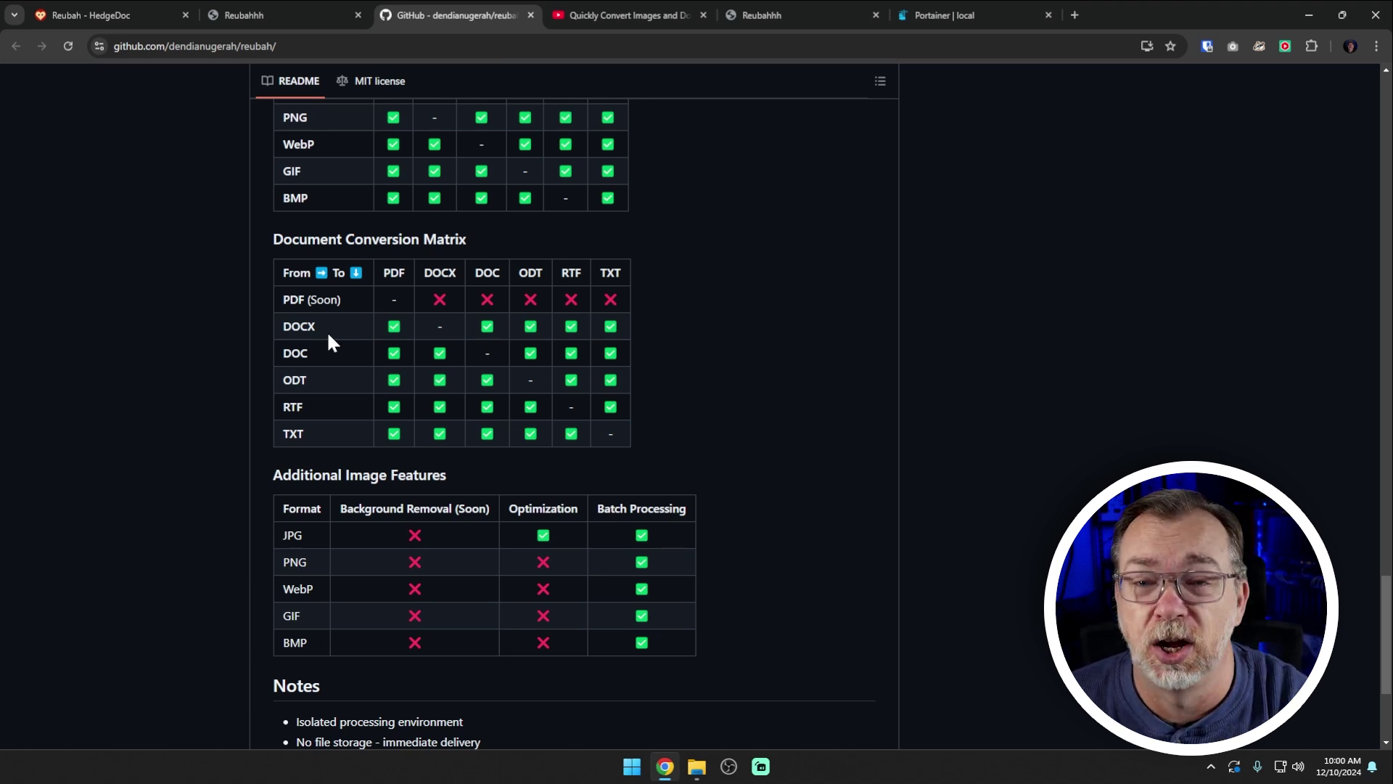
# - Scroll through the rest of the README, then return to the running Reubah app tab
pyautogui.scroll(-2, 787, 341)
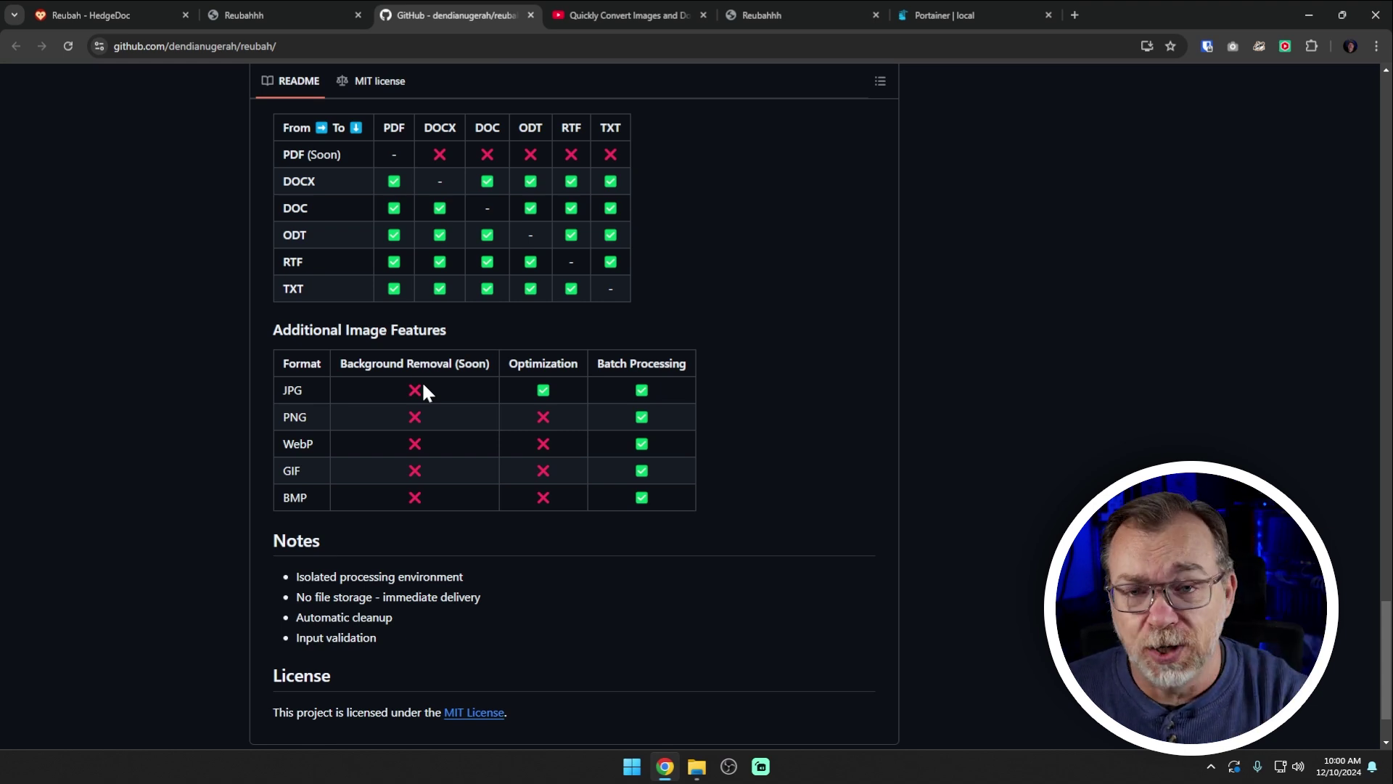
pyautogui.scroll(-2, 689, 501)
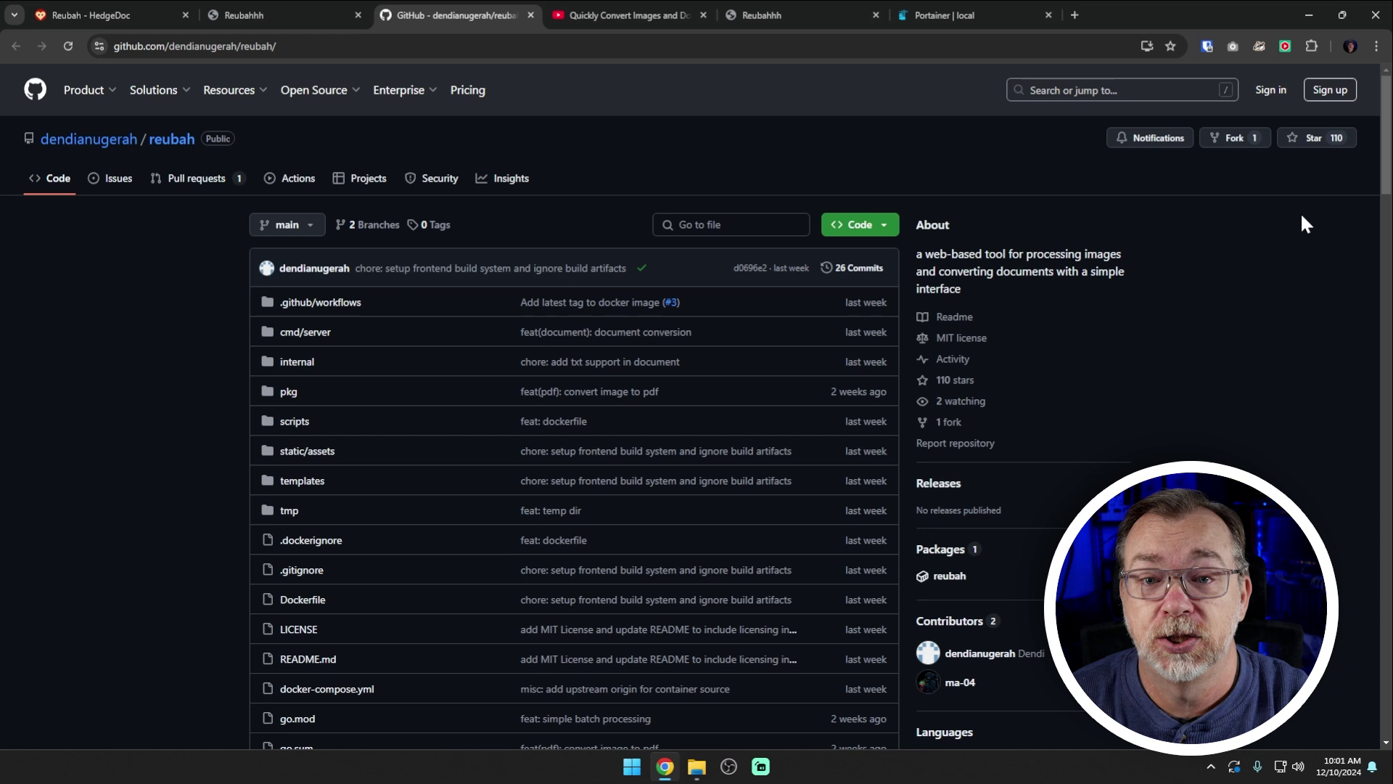
pyautogui.click(289, 13)
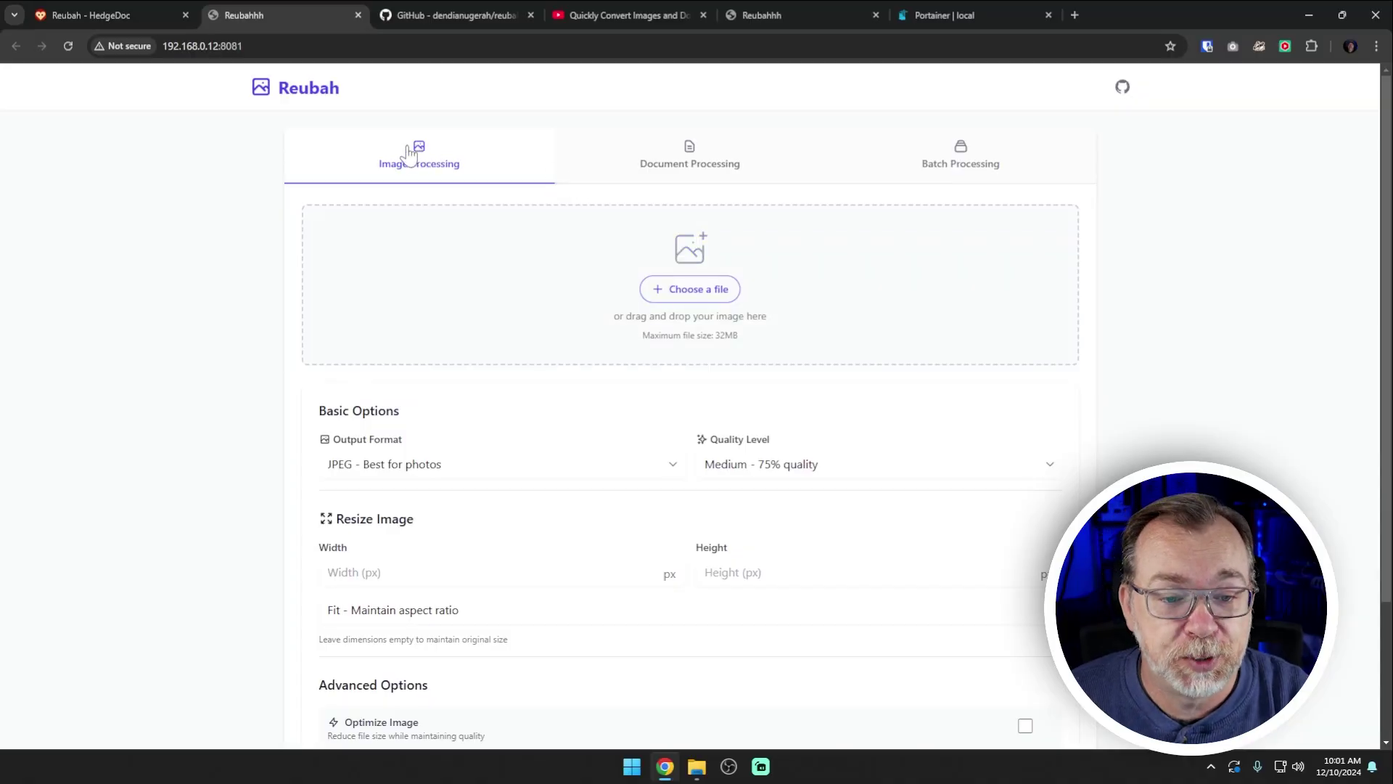
# - Look over the Document and Batch Processing options, then return to Image Processing
pyautogui.click(693, 165)
pyautogui.click(970, 168)
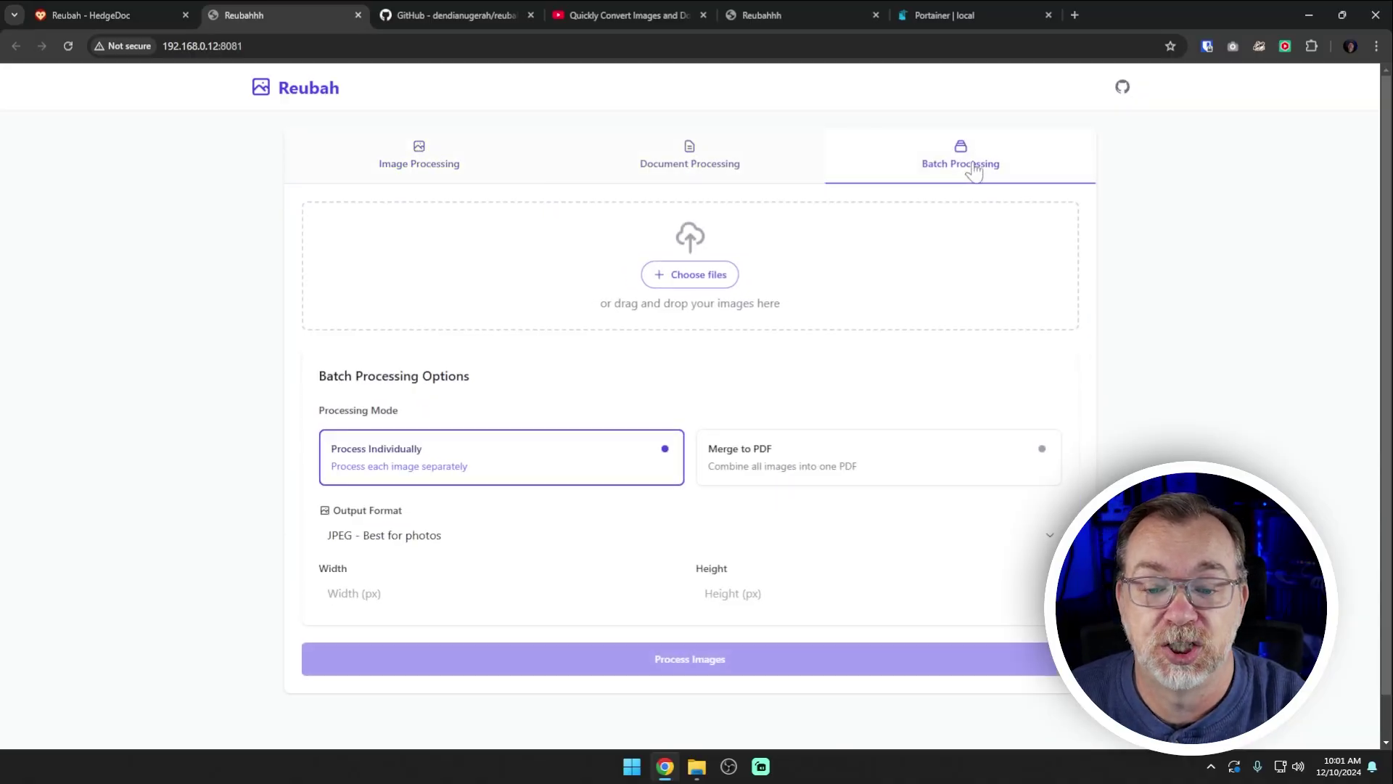
pyautogui.click(420, 170)
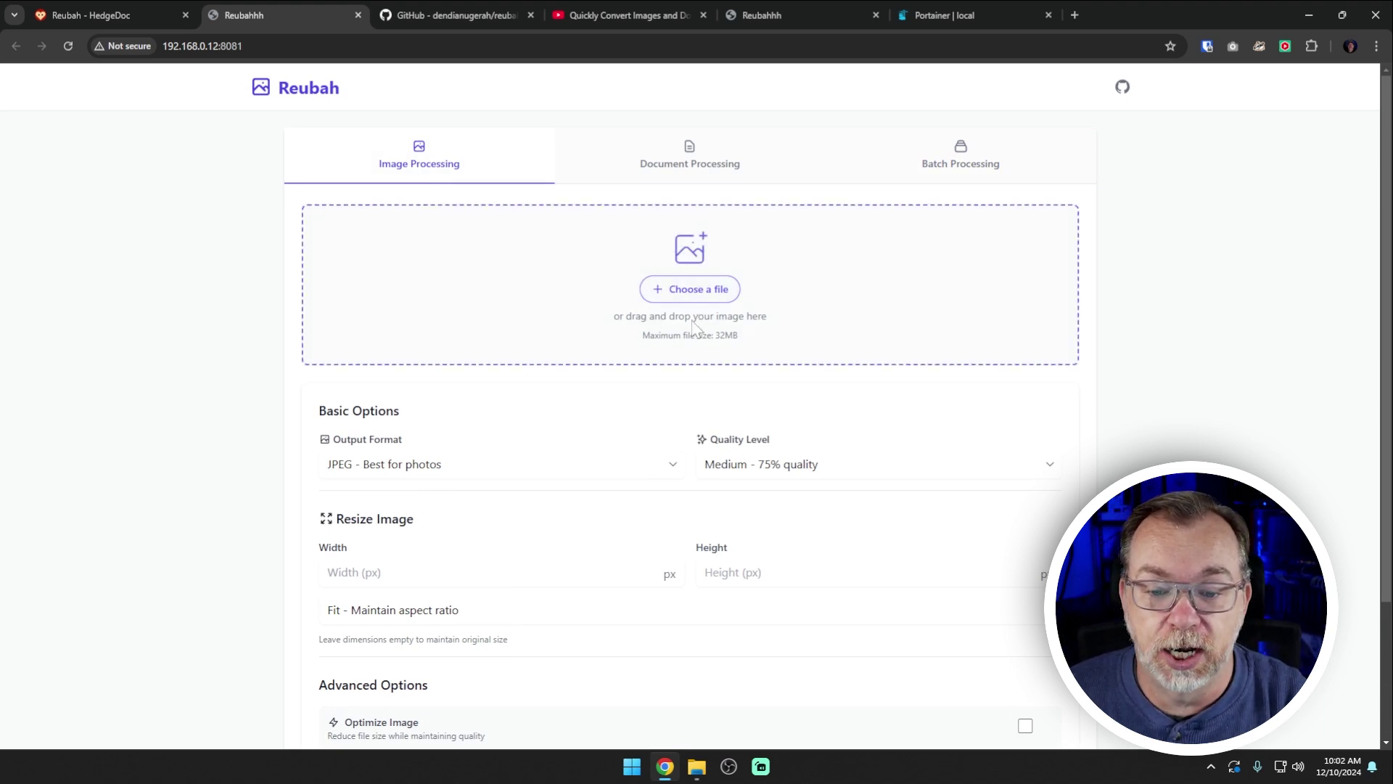
# - Load Screenshot 2024-10-20 120428.png into the image converter
pyautogui.click(690, 288)
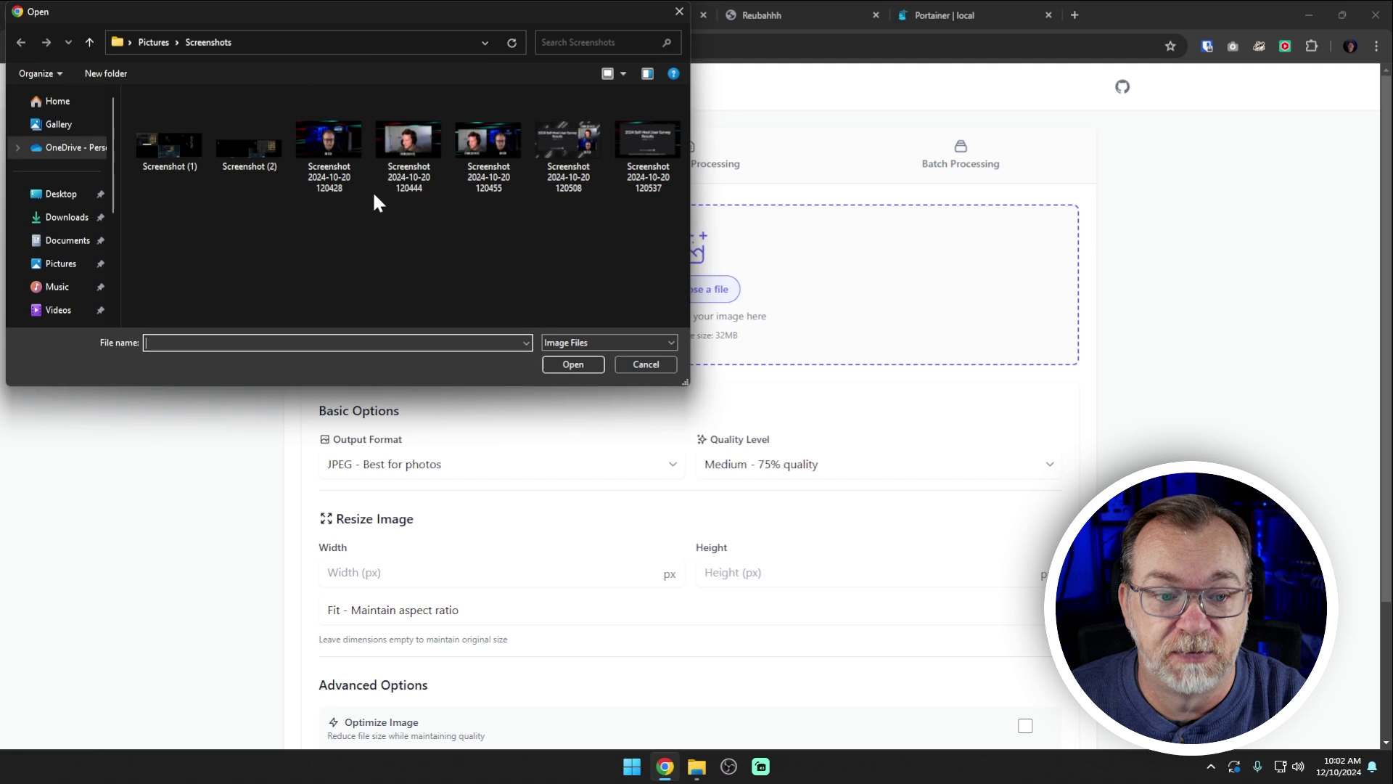
pyautogui.click(320, 137)
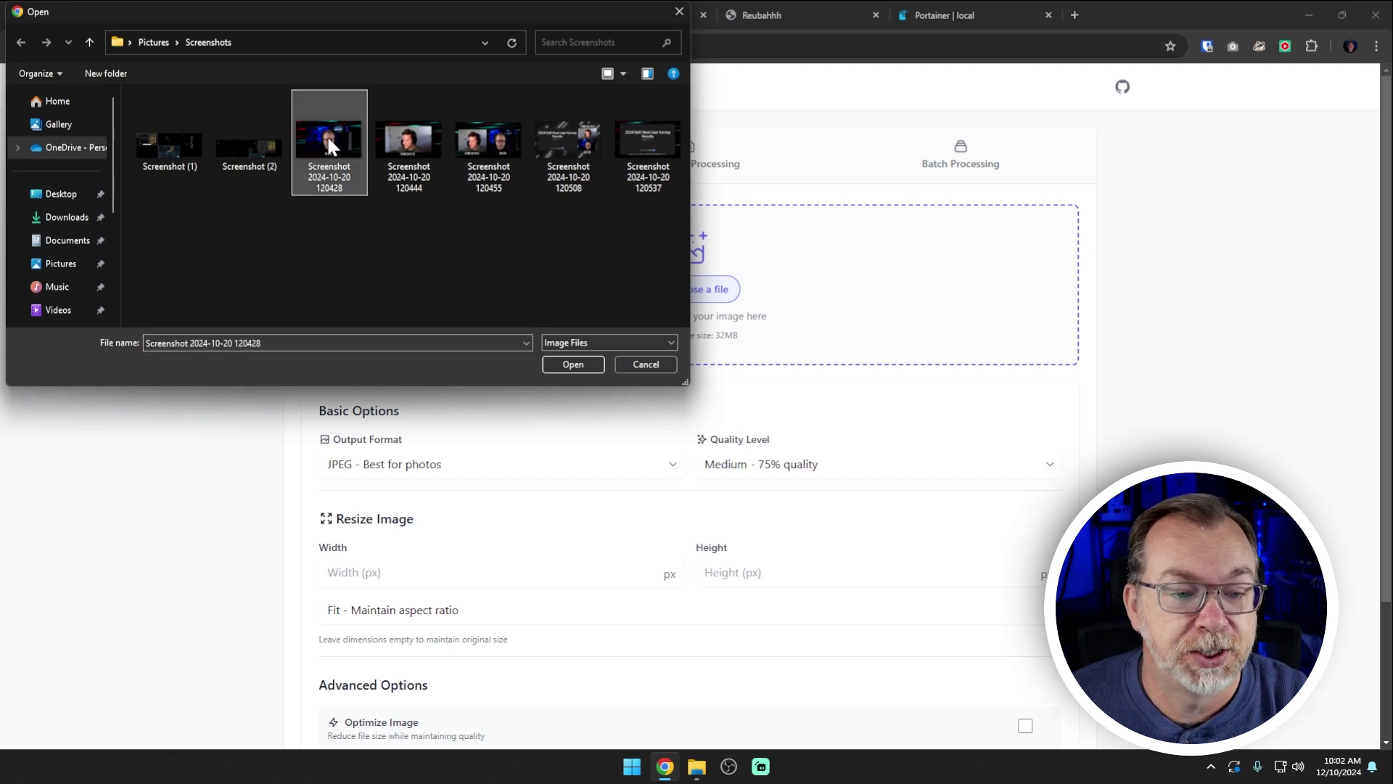
pyautogui.doubleClick(328, 138)
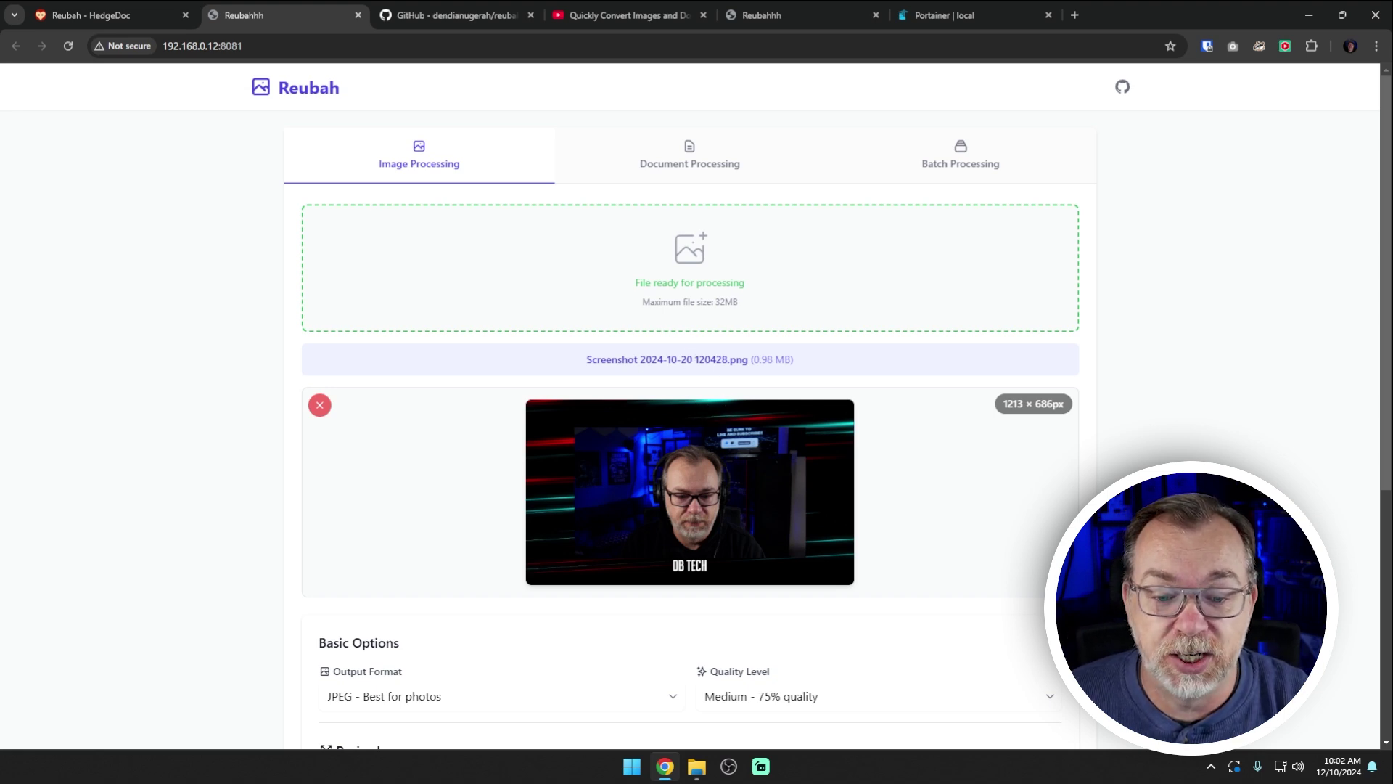
pyautogui.moveTo(586, 359); pyautogui.dragTo(795, 361)
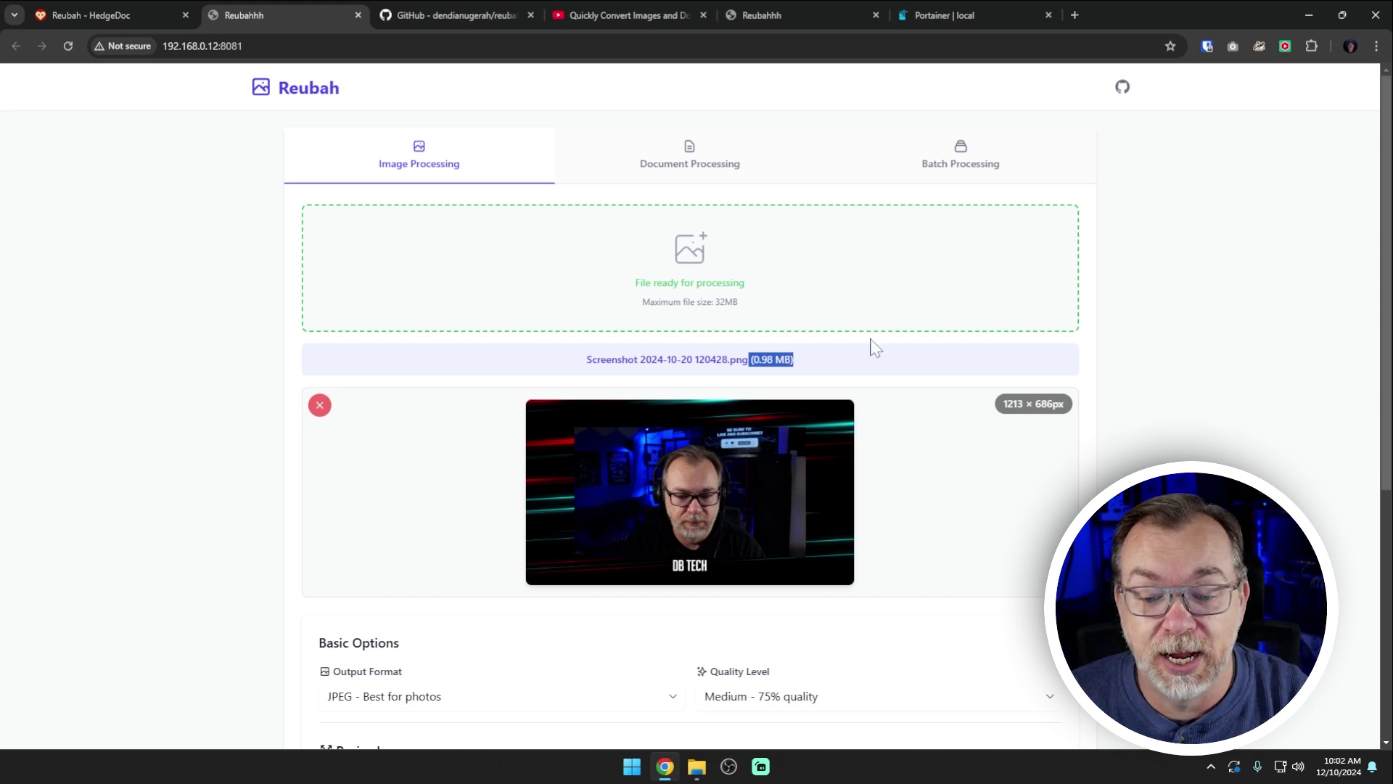
pyautogui.scroll(-3, 902, 361)
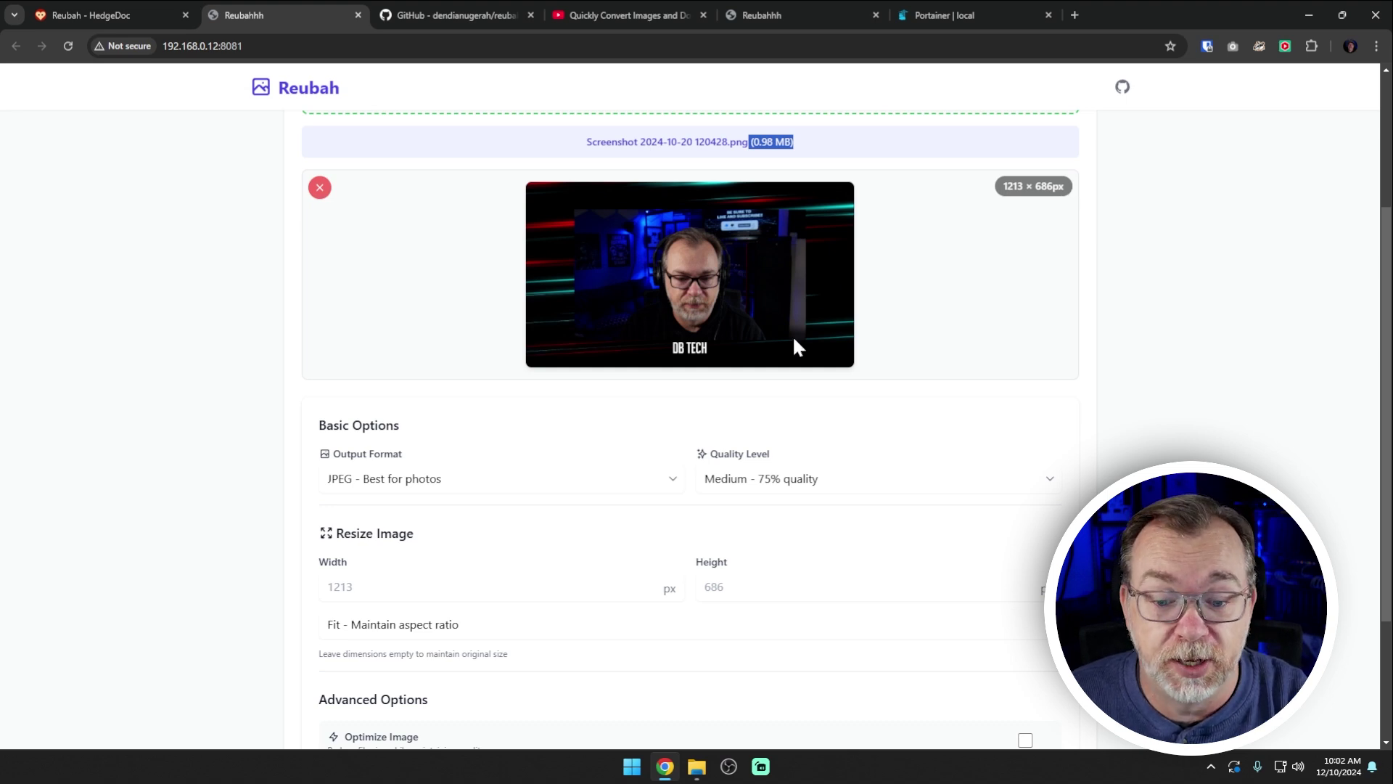
pyautogui.scroll(-2, 525, 455)
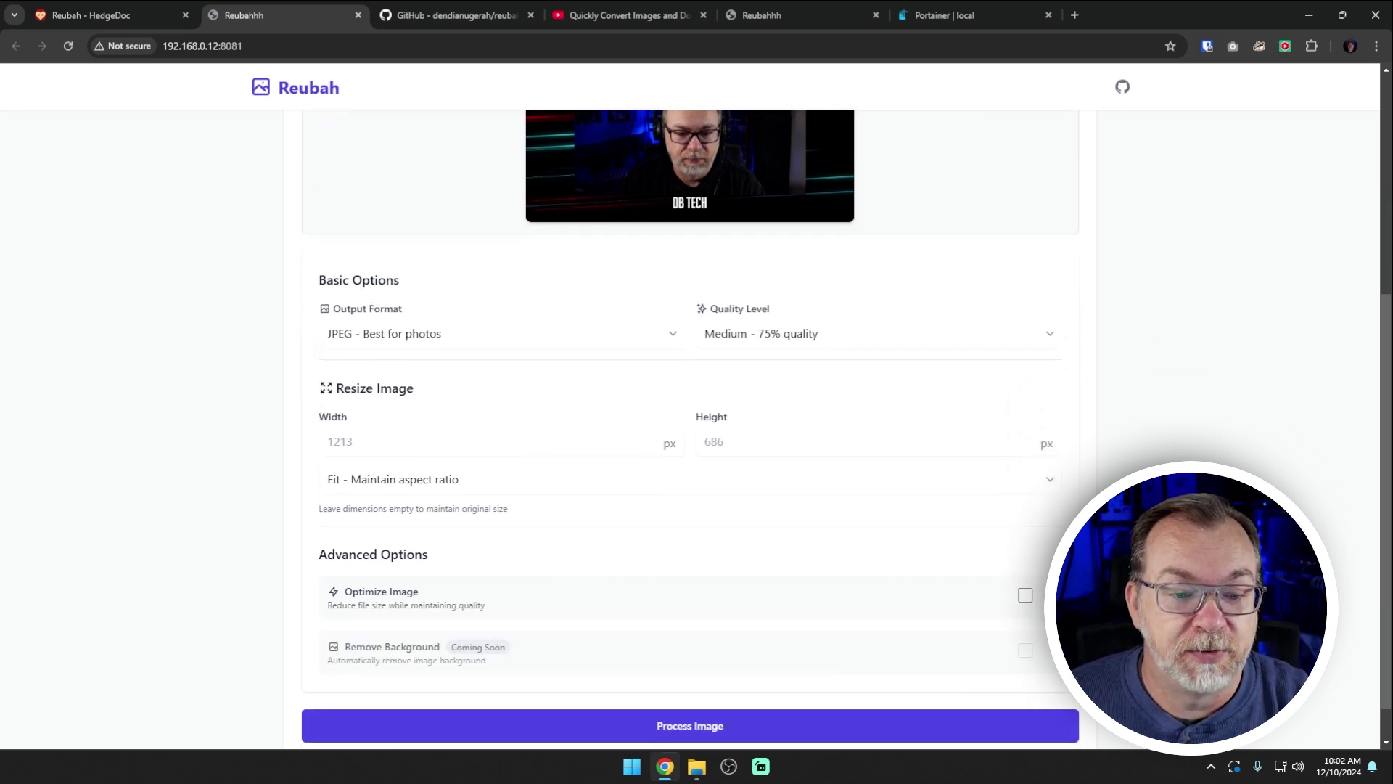
pyautogui.click(382, 336)
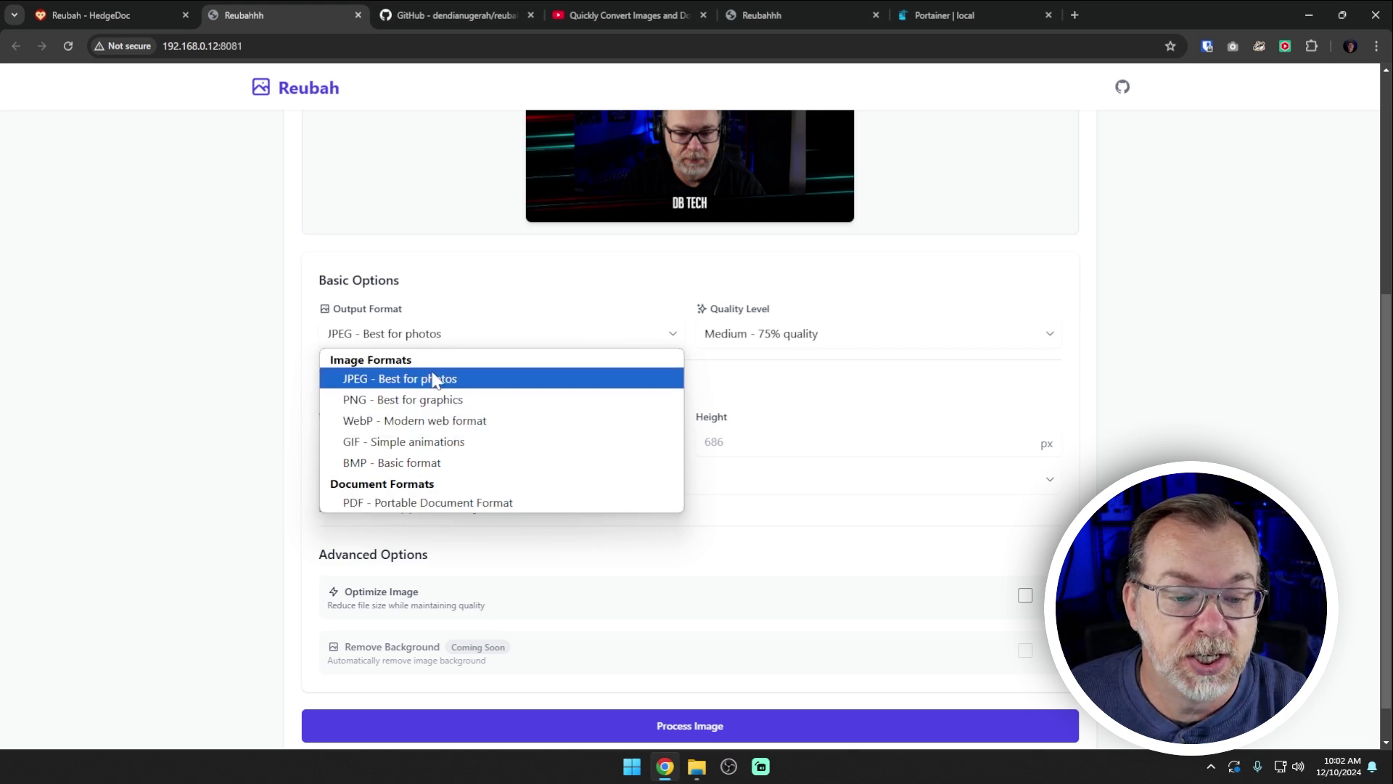
pyautogui.click(392, 379)
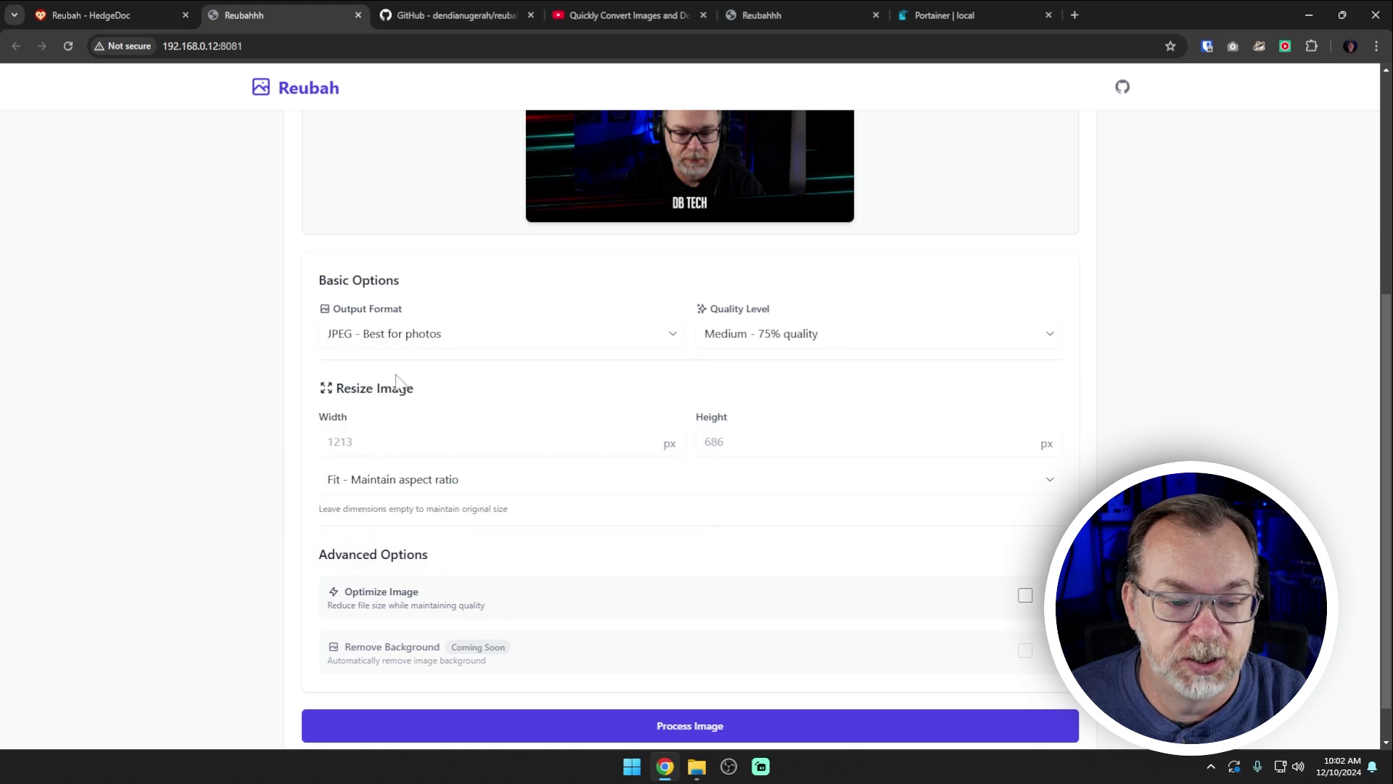
pyautogui.click(724, 347)
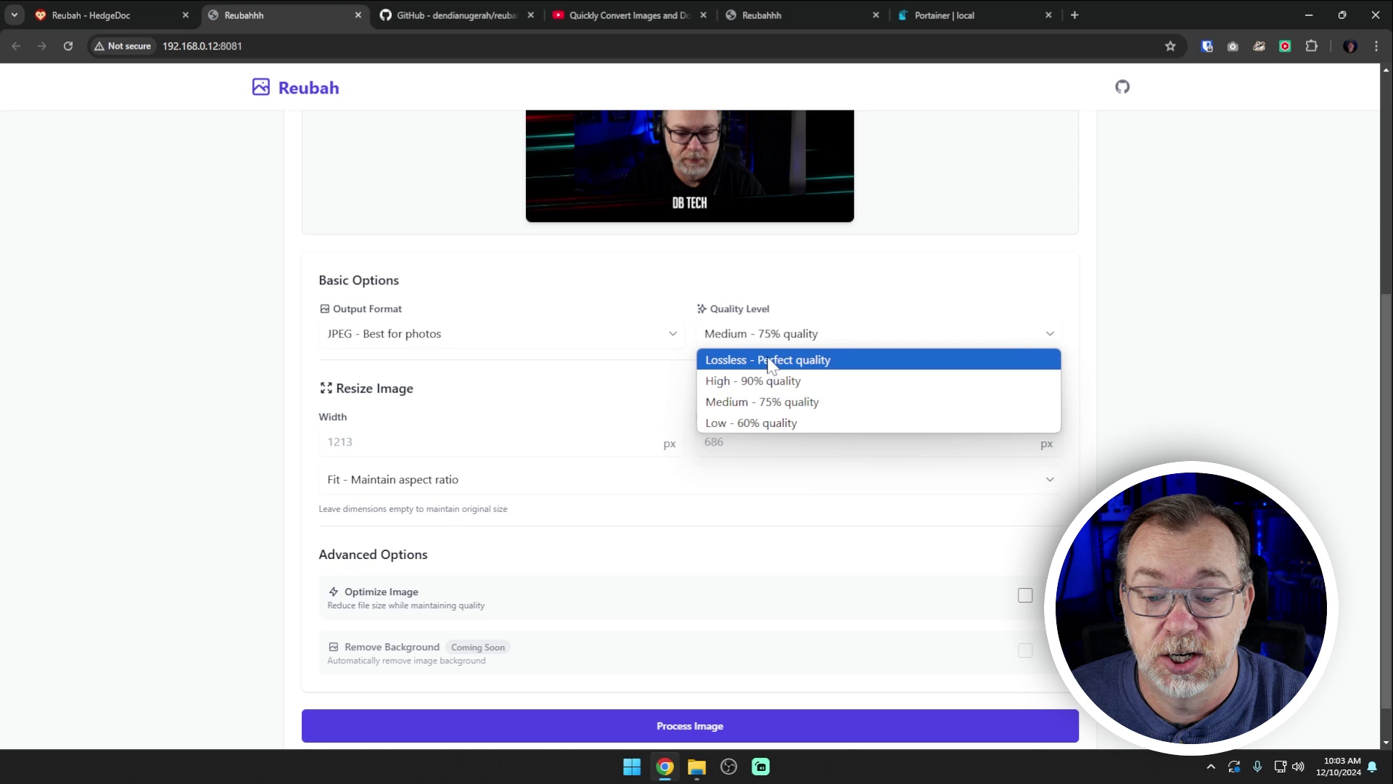
pyautogui.click(771, 404)
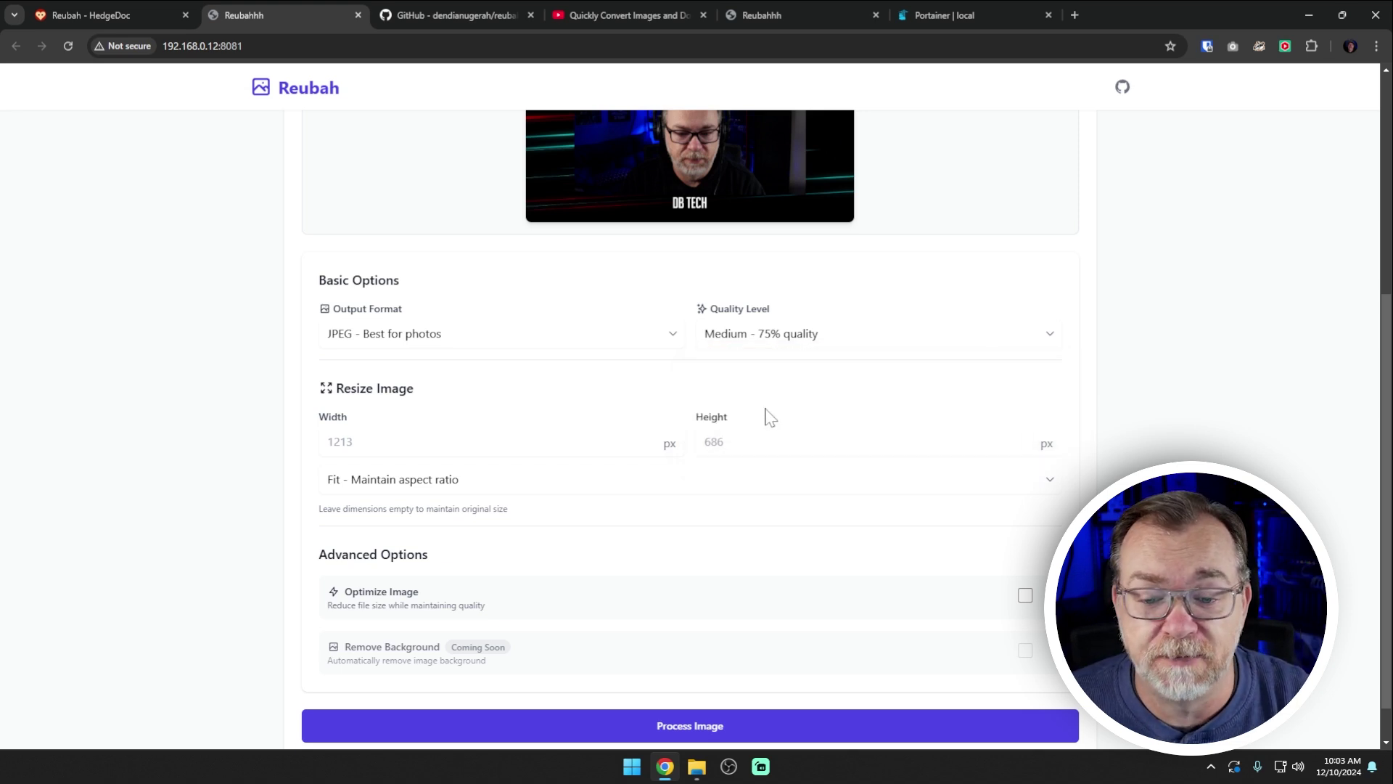
# - Set the output width to 1000 px, keeping the Fit - Maintain aspect ratio resize mode
pyautogui.click(368, 440)
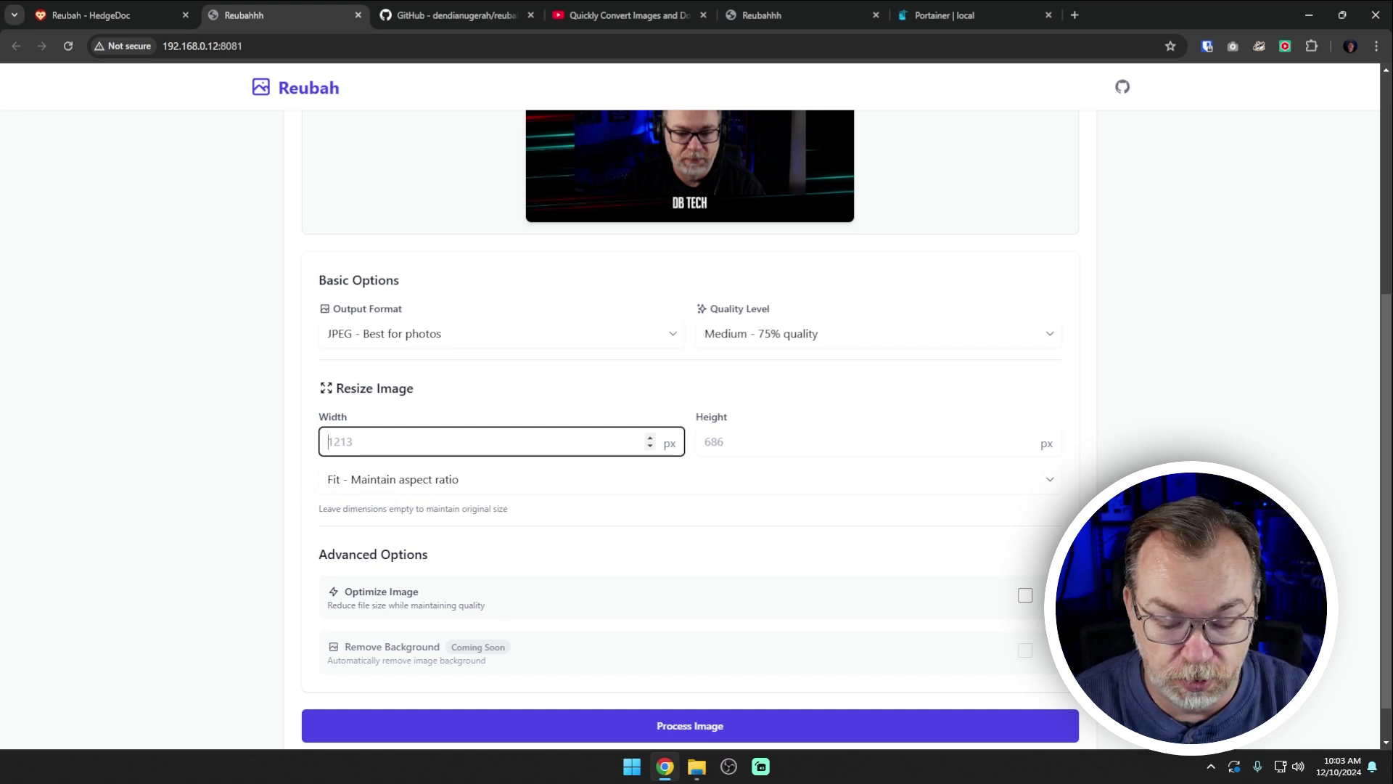
pyautogui.write('1000')
pyautogui.press('Tab')
pyautogui.press('Tab')
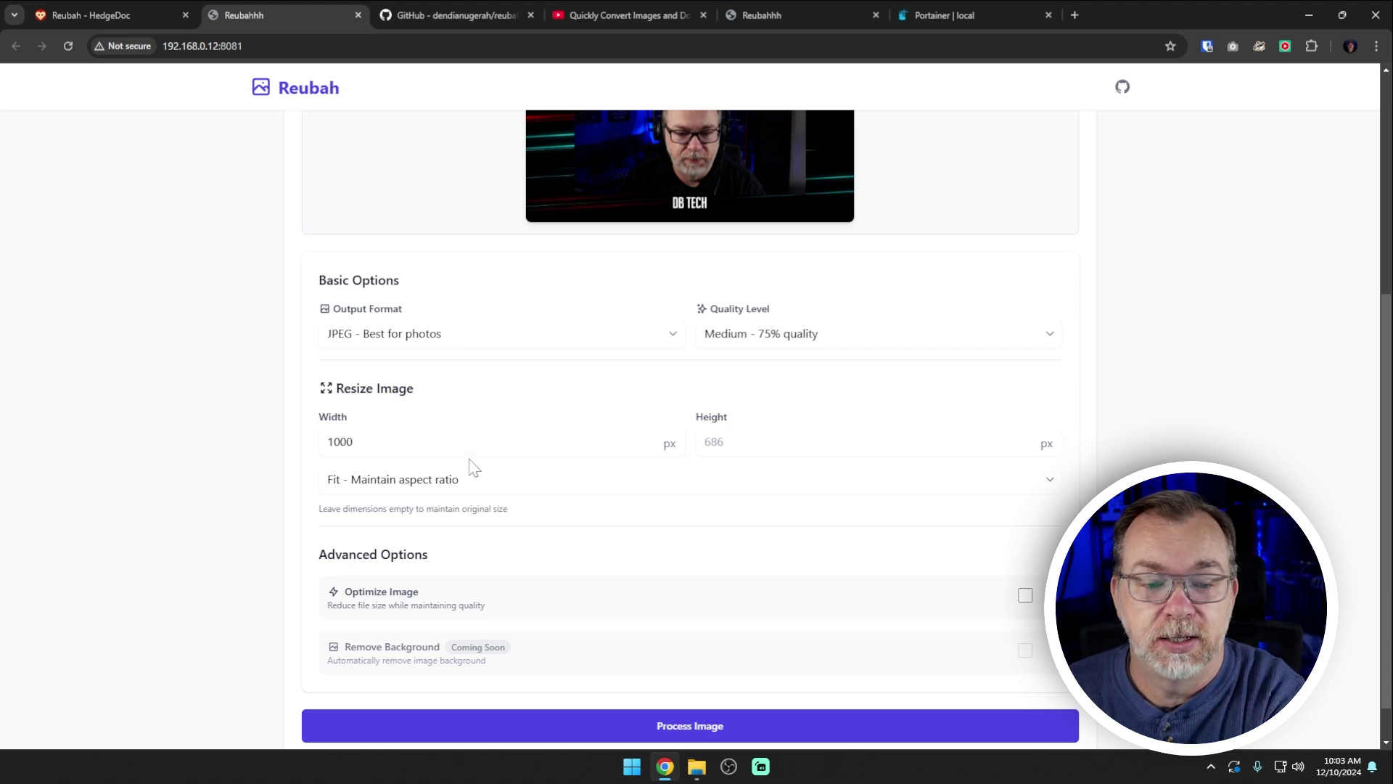
pyautogui.scroll(5, 1023, 428)
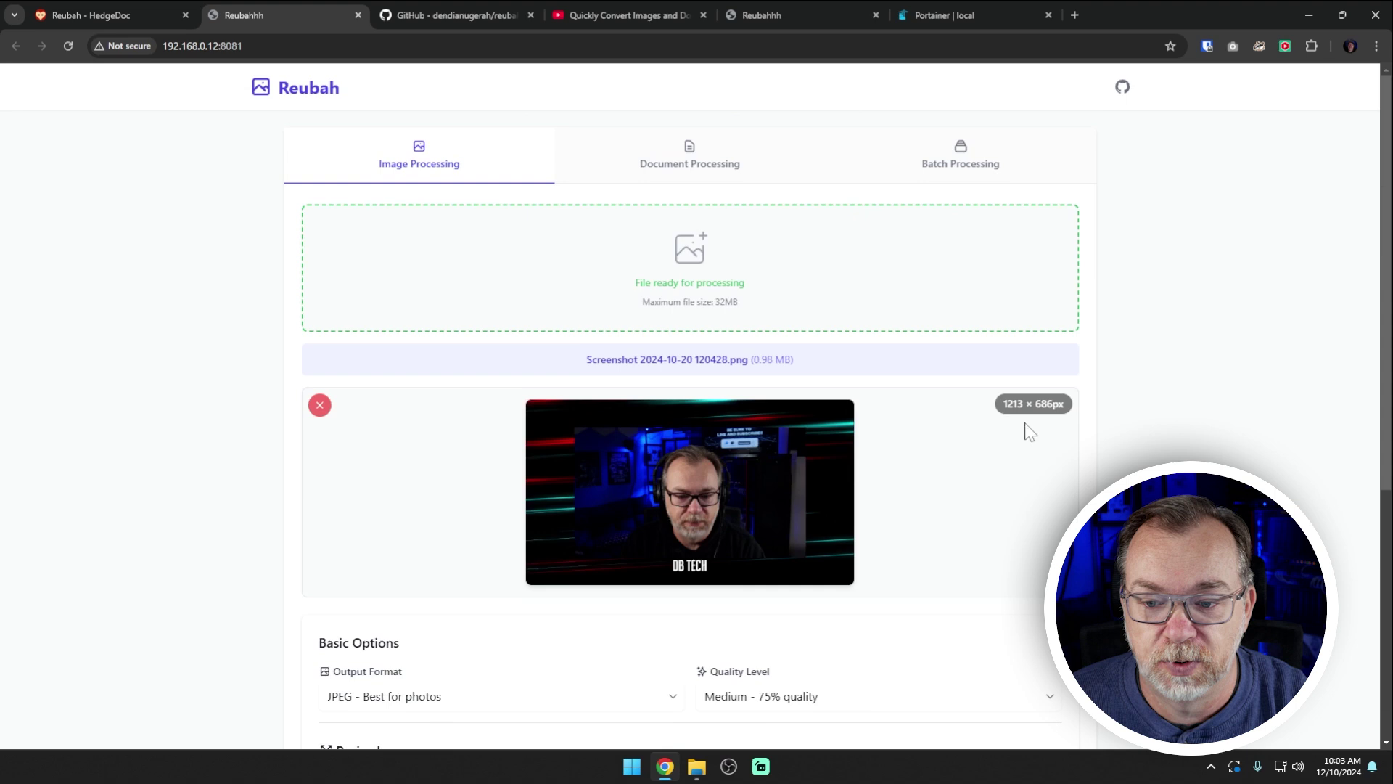
pyautogui.scroll(-5, 482, 451)
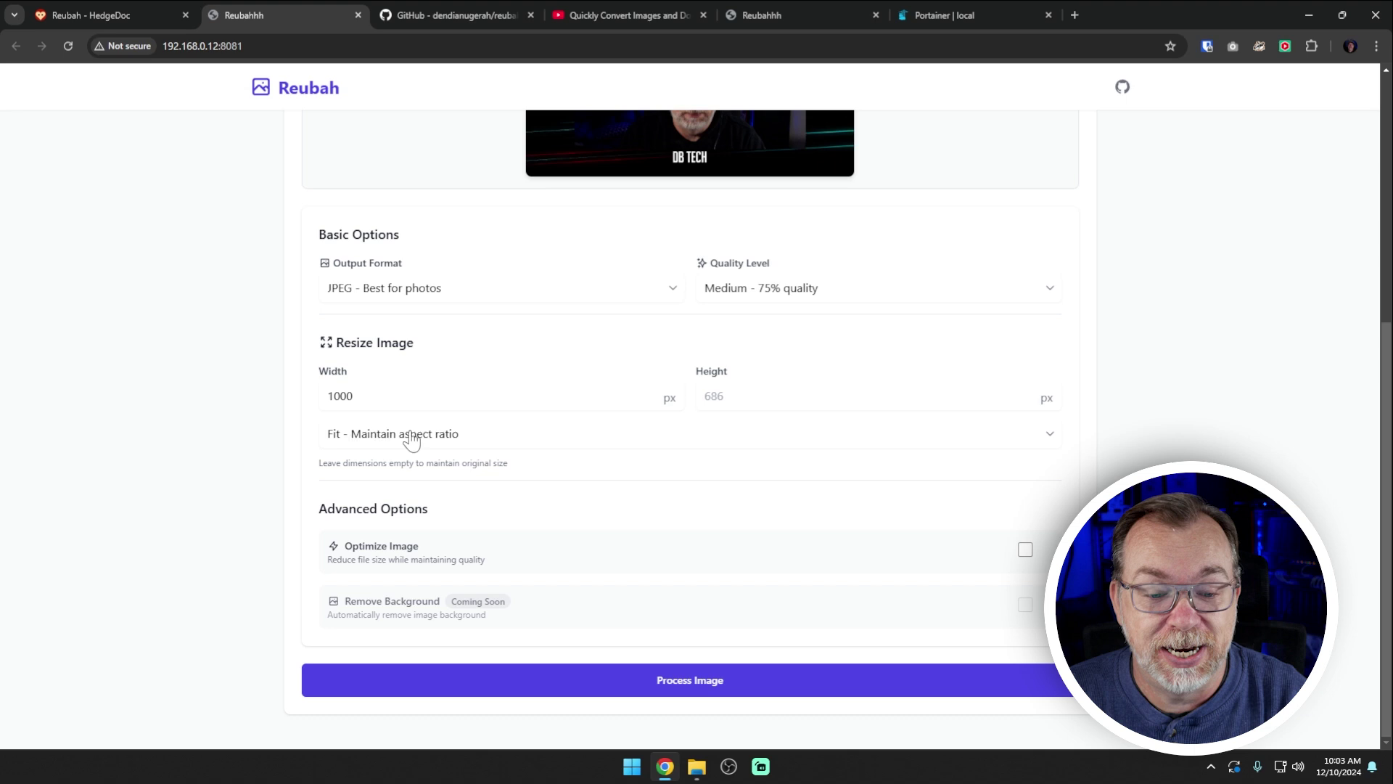
pyautogui.click(412, 436)
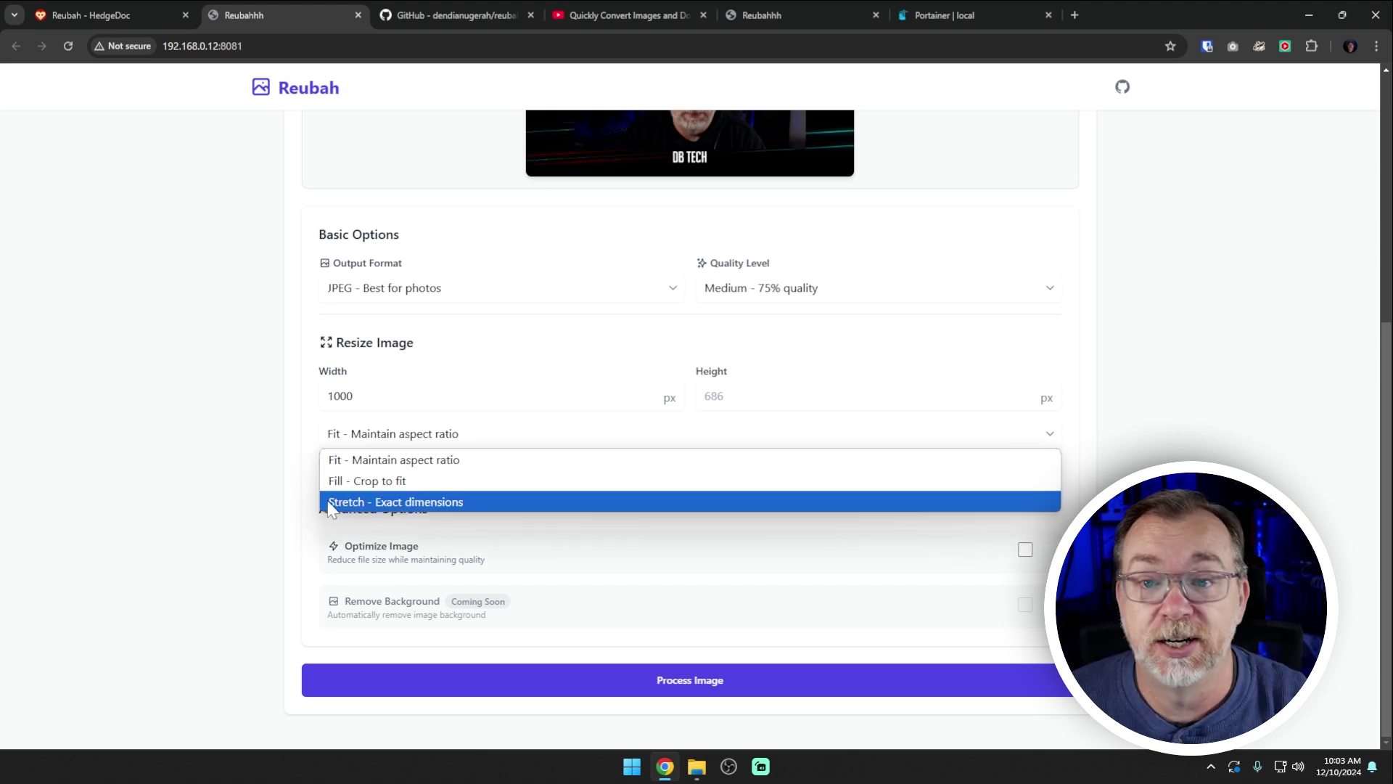
pyautogui.click(308, 504)
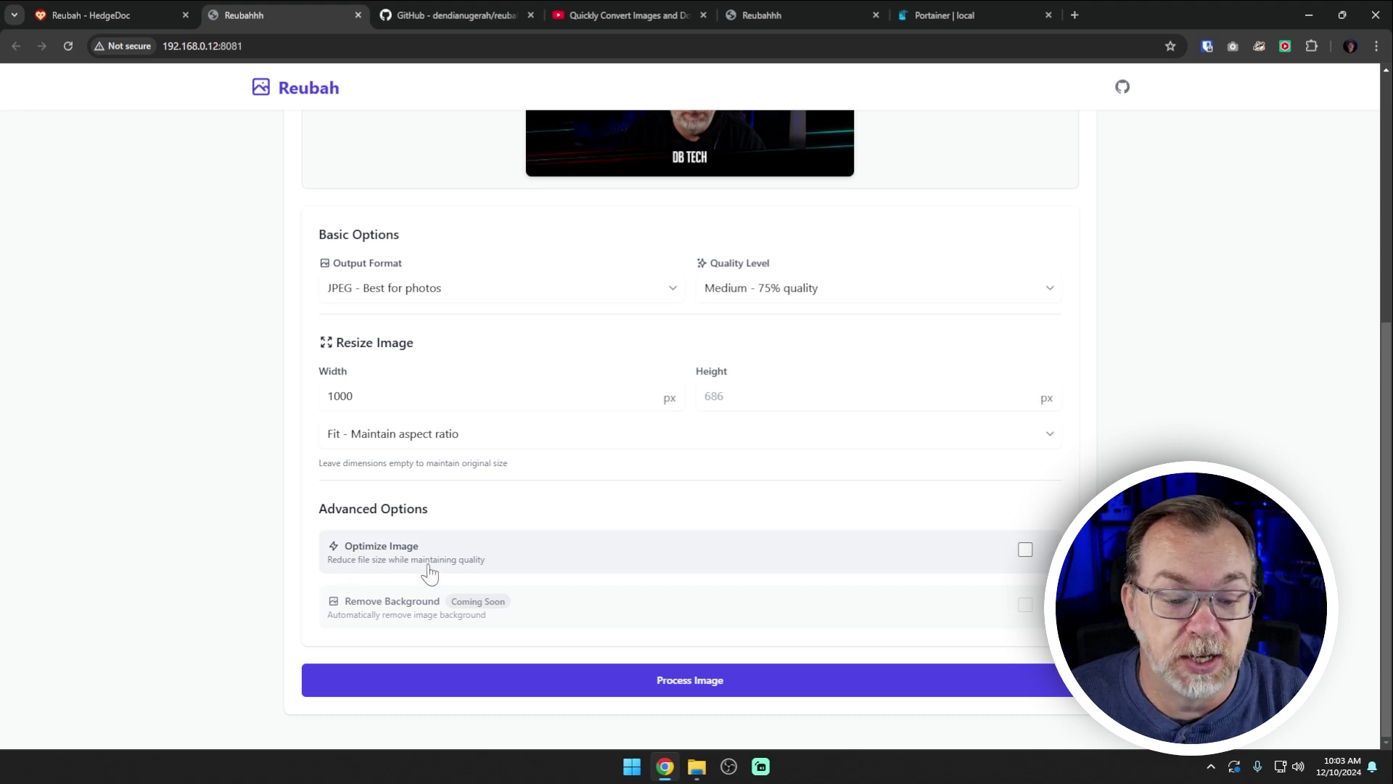
# - Enable Optimize Image and highlight the original 0.98 MB file size at the top
pyautogui.click(1026, 553)
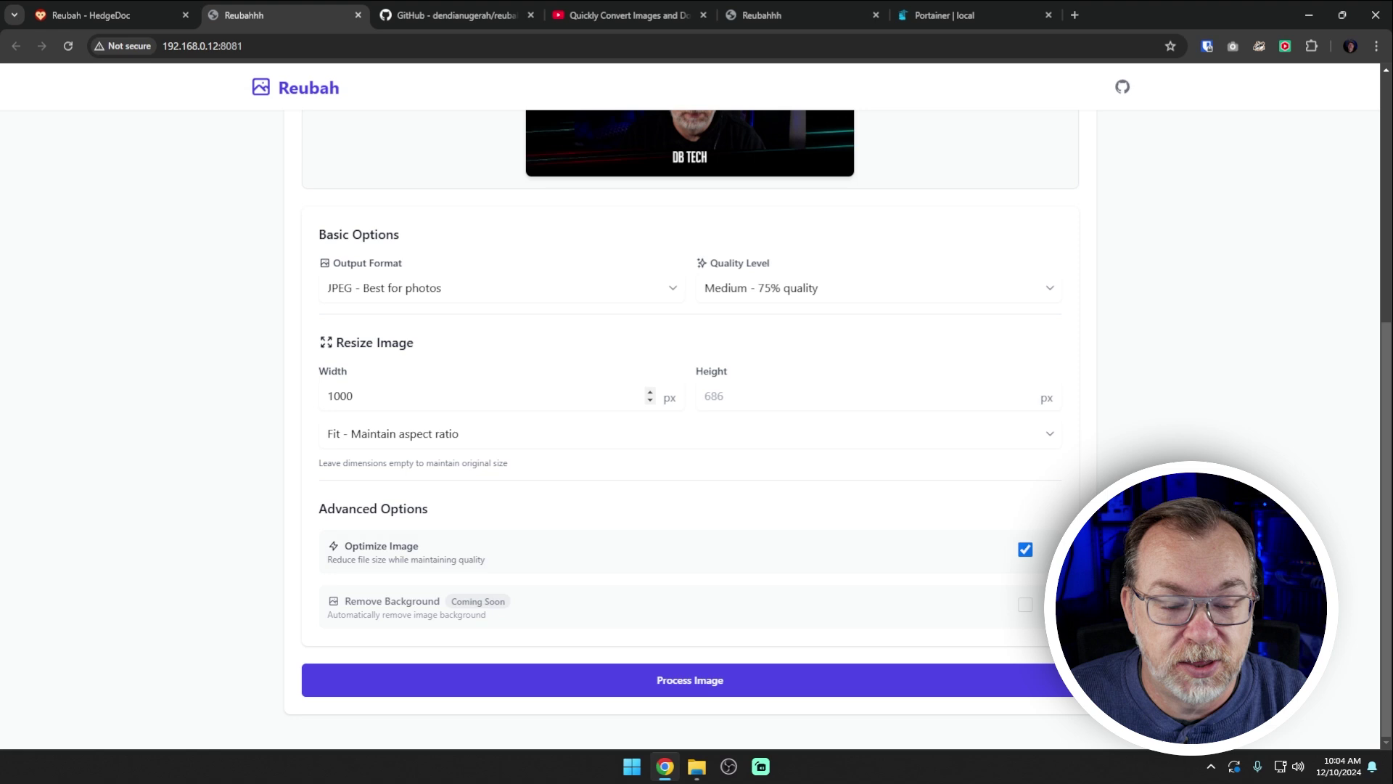
pyautogui.scroll(5, 414, 410)
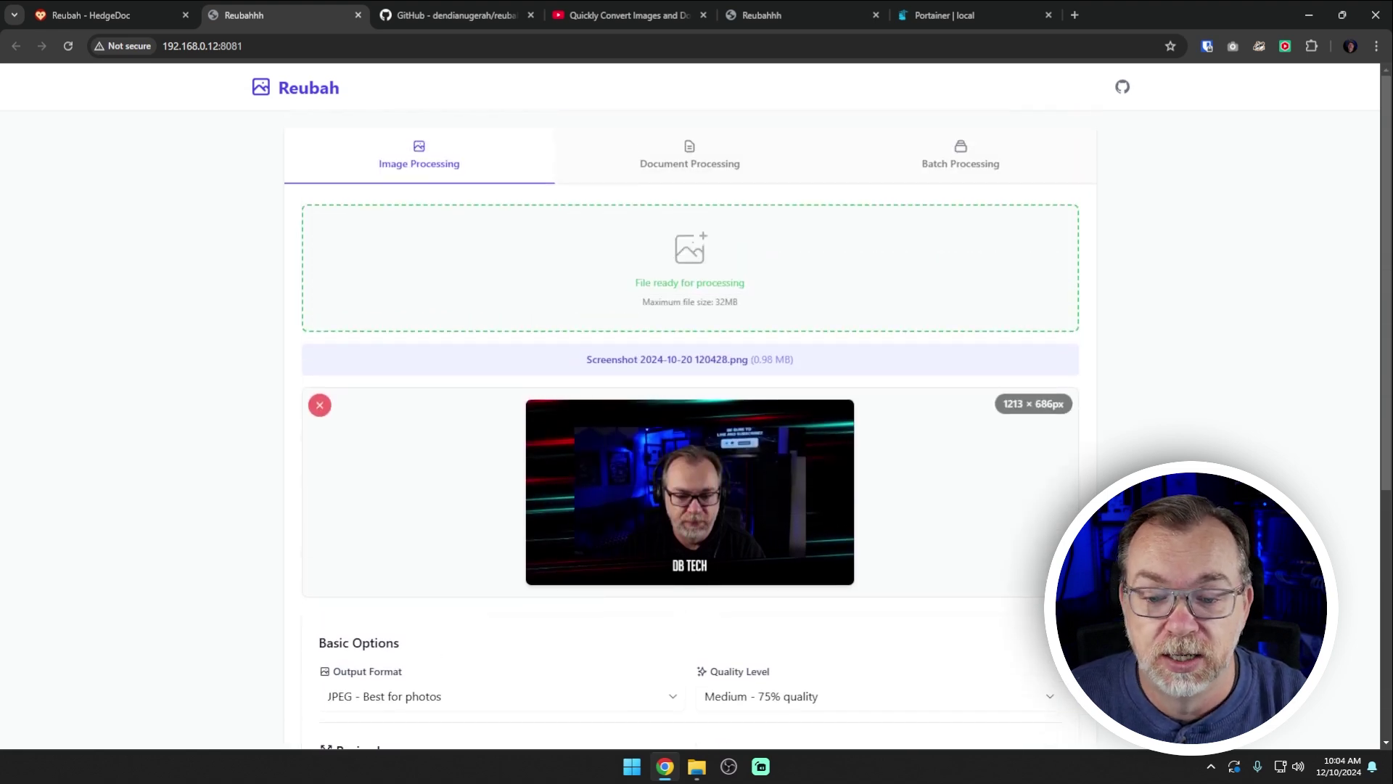
pyautogui.doubleClick(765, 360)
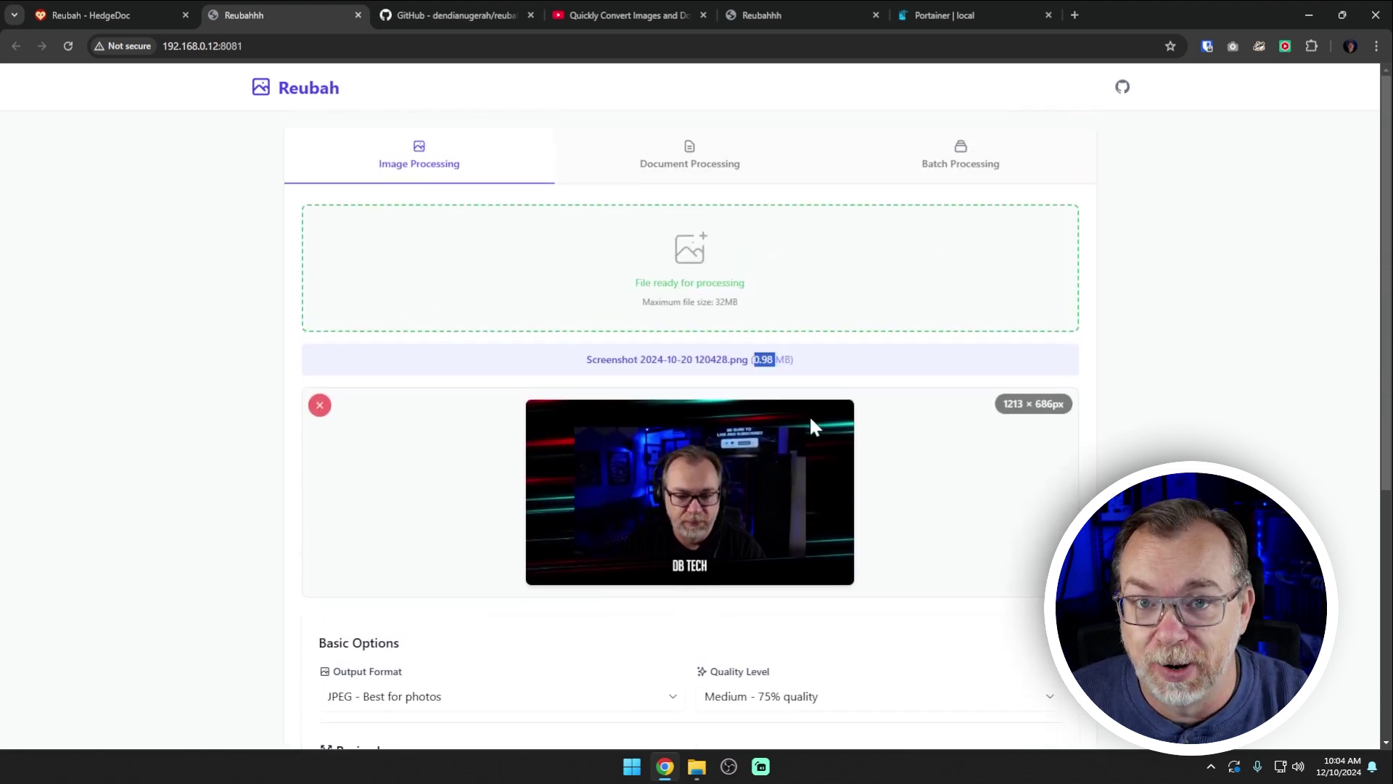
# - Confirm in File Explorer that the source screenshot is 0.97 MB, then return to Reubah
pyautogui.click(697, 766)
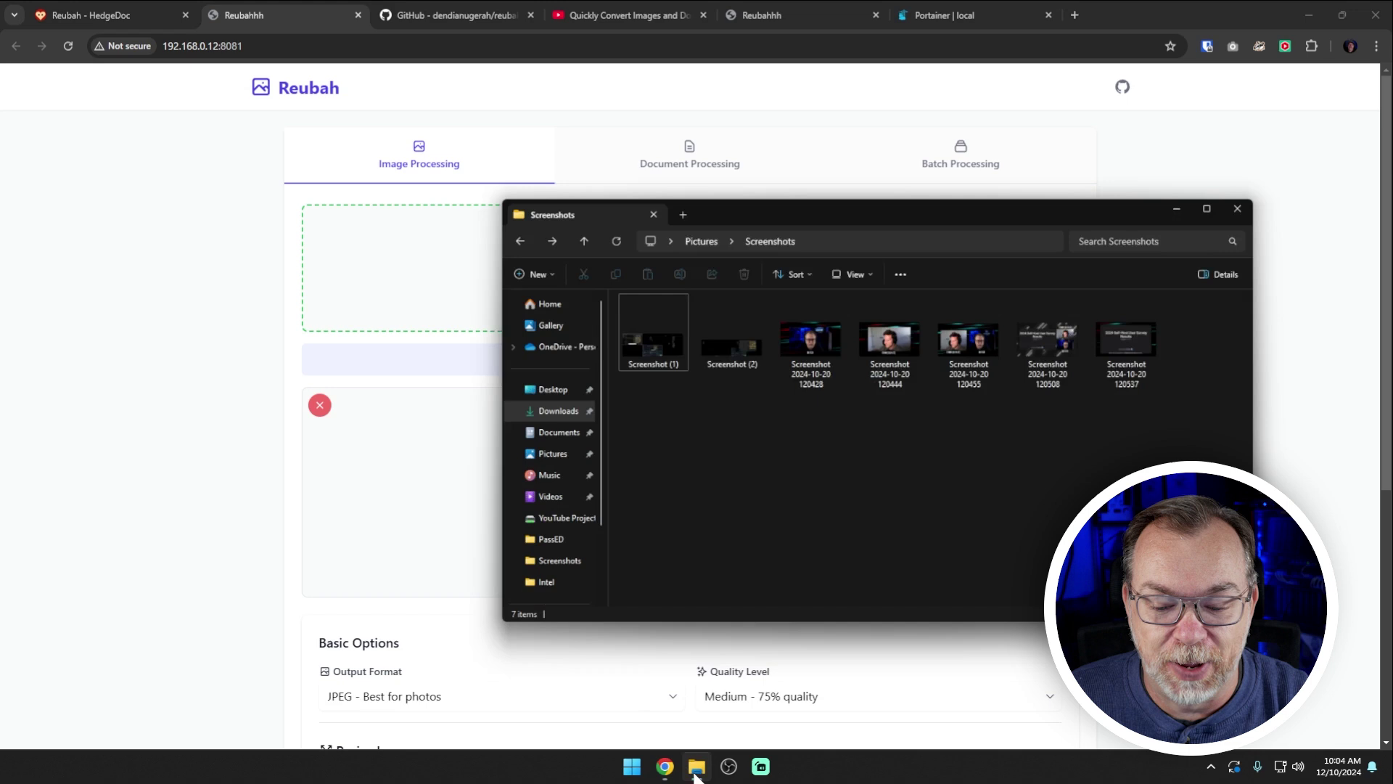
pyautogui.click(838, 328)
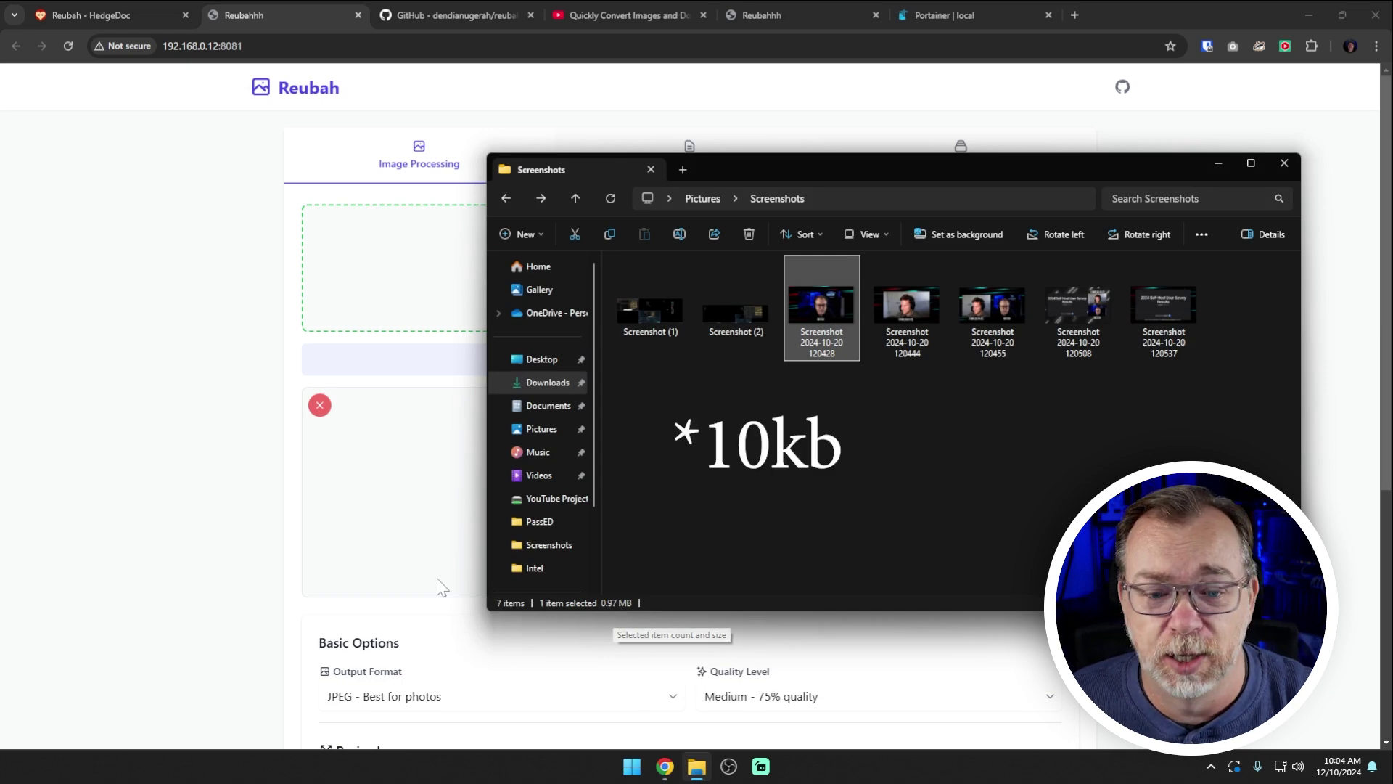
pyautogui.click(243, 513)
# - Process the screenshot and view the 41.29 KB JPEG under Processed Image
pyautogui.scroll(-3, 336, 497)
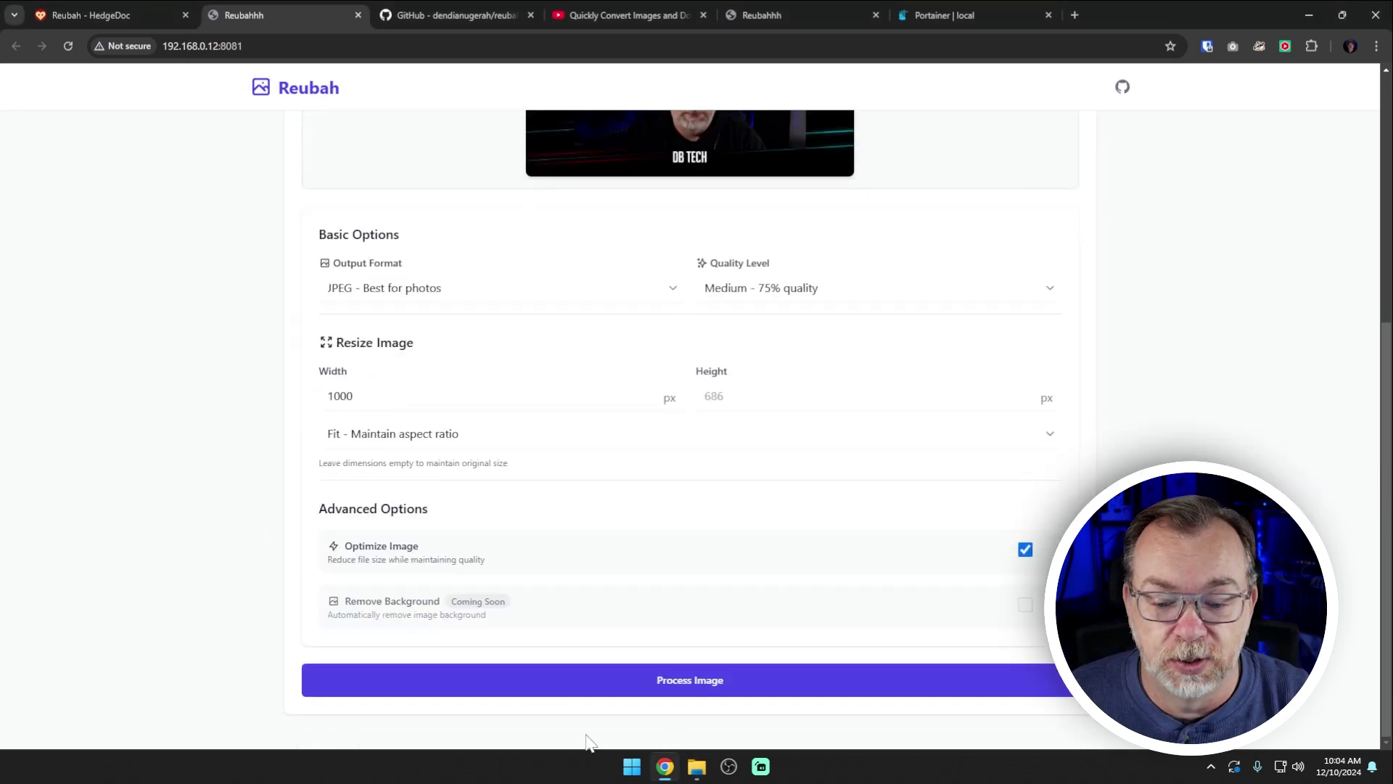
pyautogui.click(669, 682)
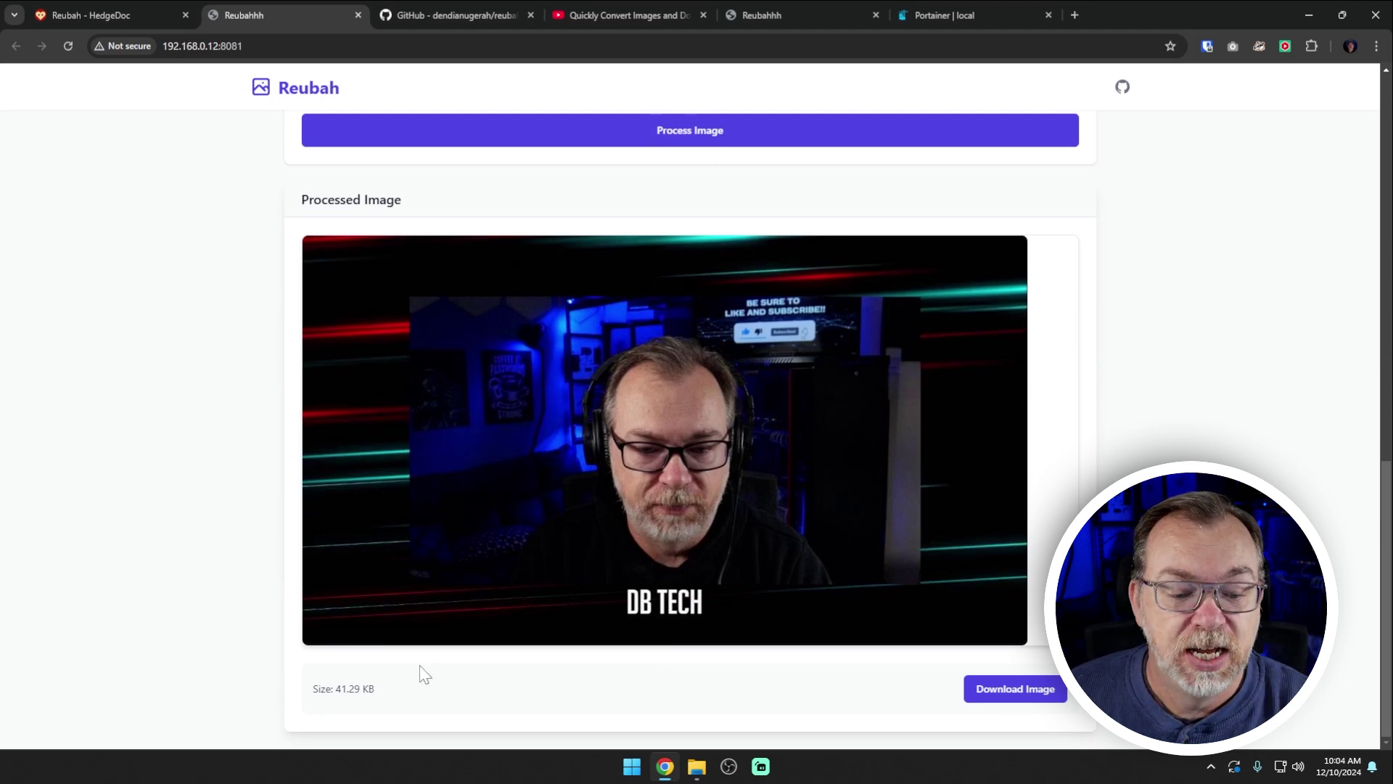
pyautogui.scroll(1, 341, 686)
pyautogui.scroll(15, 634, 385)
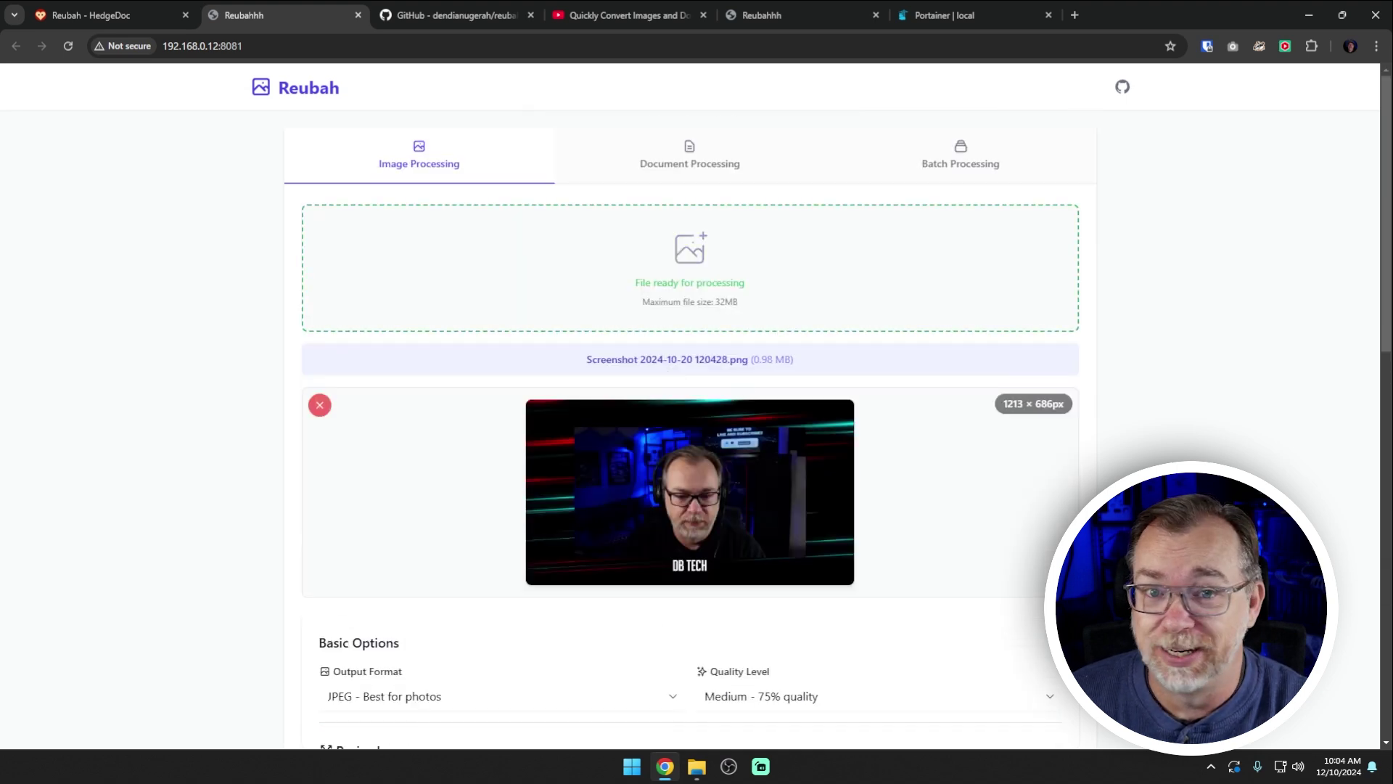
pyautogui.scroll(-15, 417, 547)
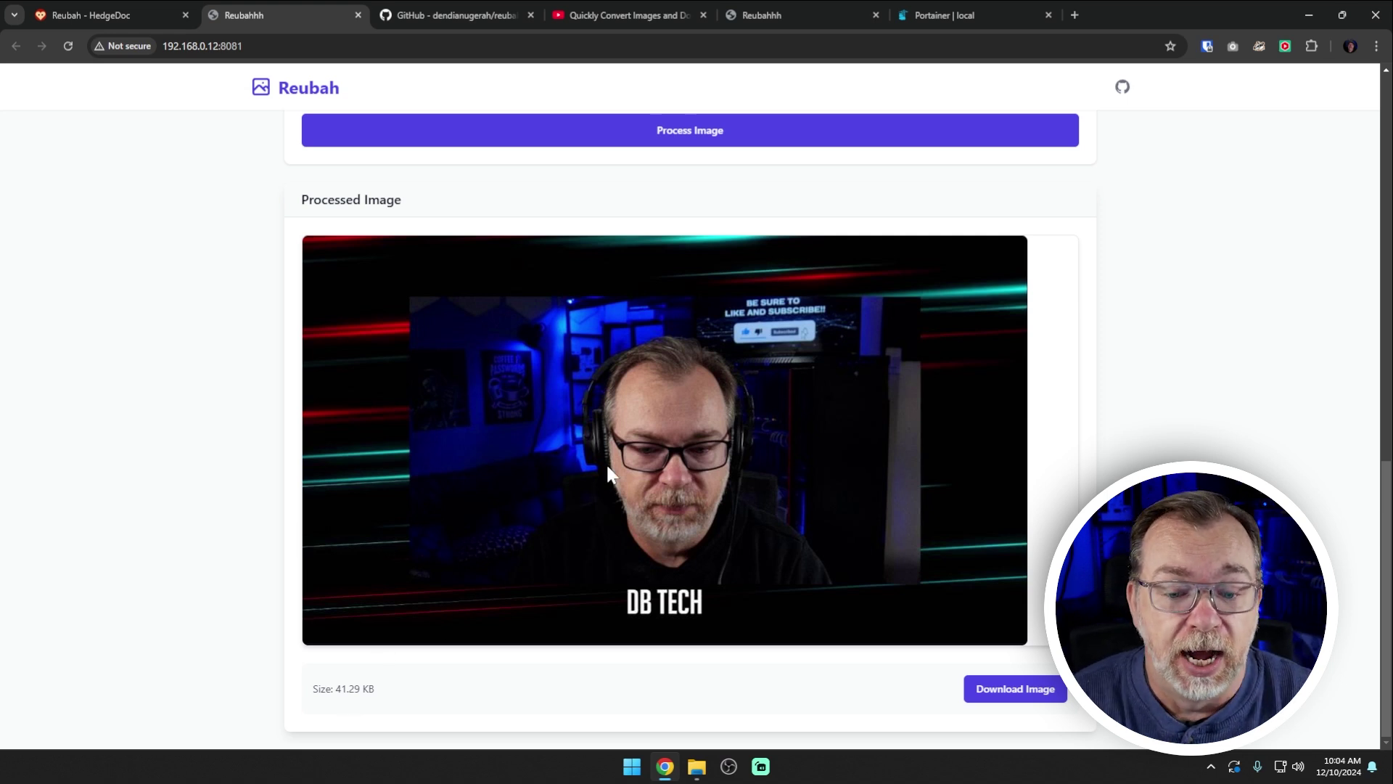
# - Download and keep processed.jpeg, then switch to the hosted reubah.dbtech.dev instance
pyautogui.click(1020, 692)
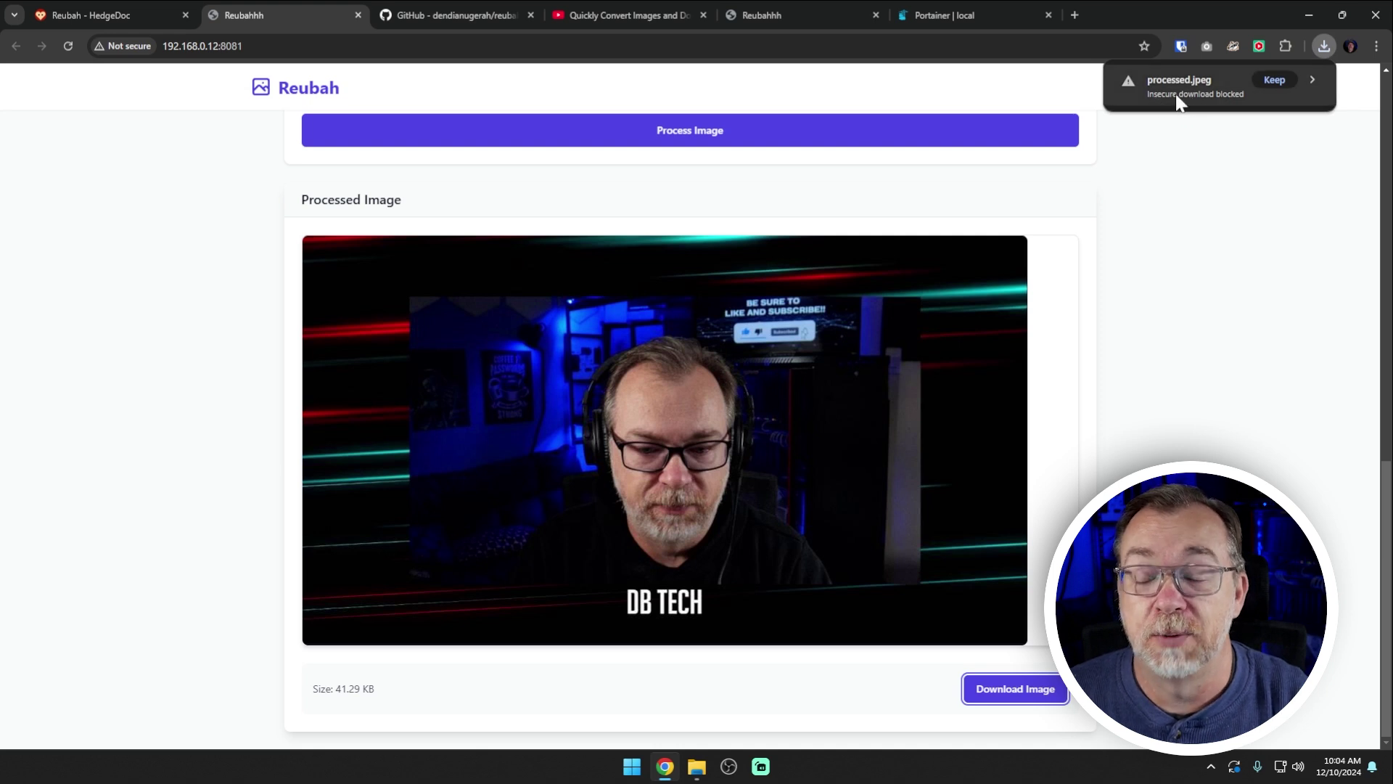
pyautogui.click(1274, 81)
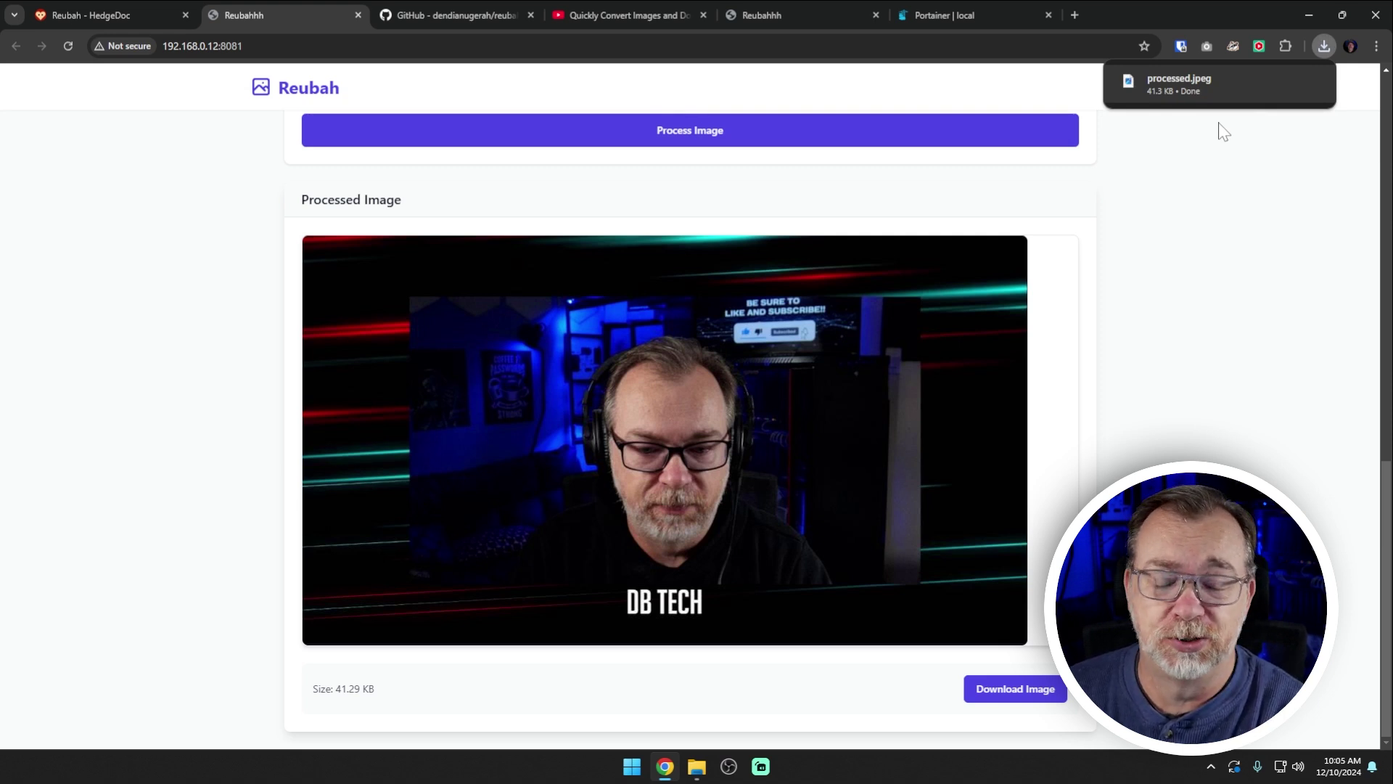
pyautogui.click(773, 16)
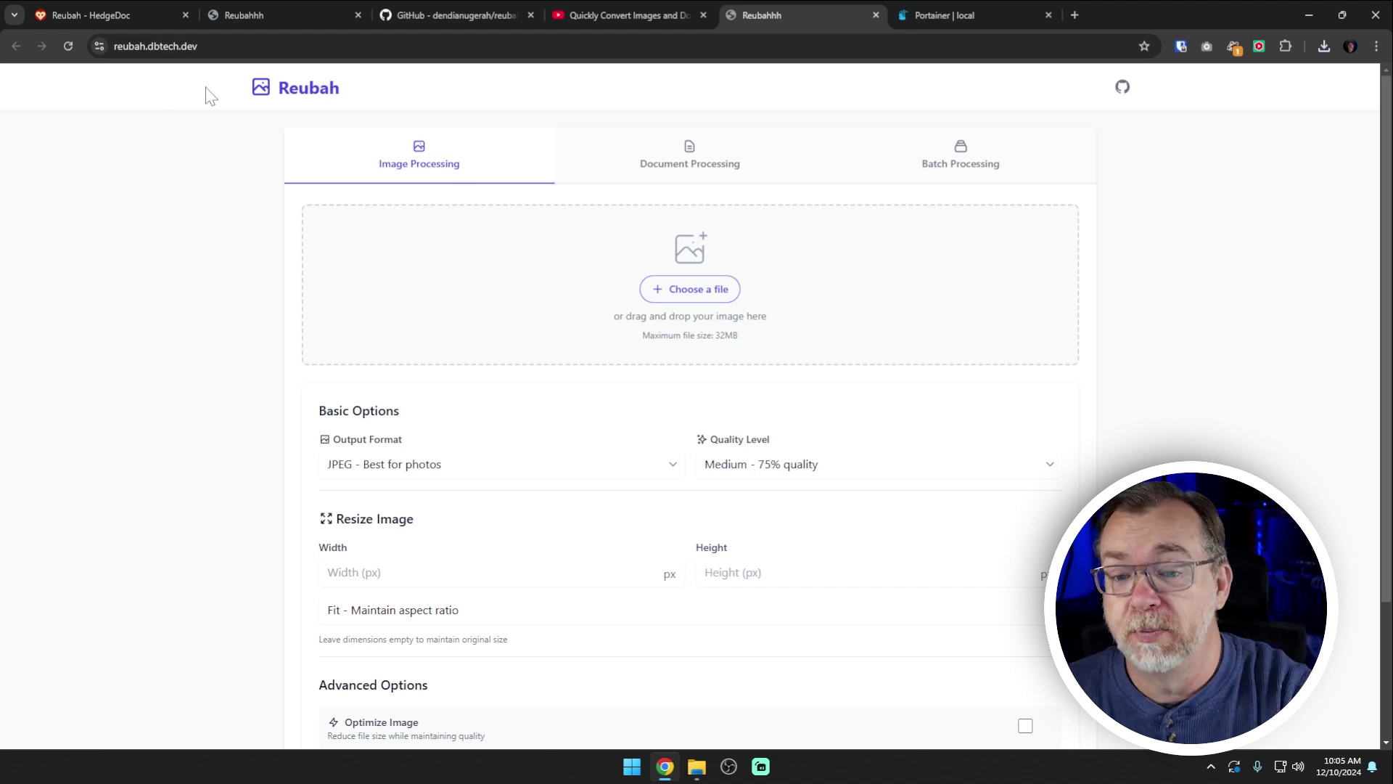
# - Upload the 120428 screenshot and set Low 60% quality, 1000 px width and Optimize Image
pyautogui.click(669, 291)
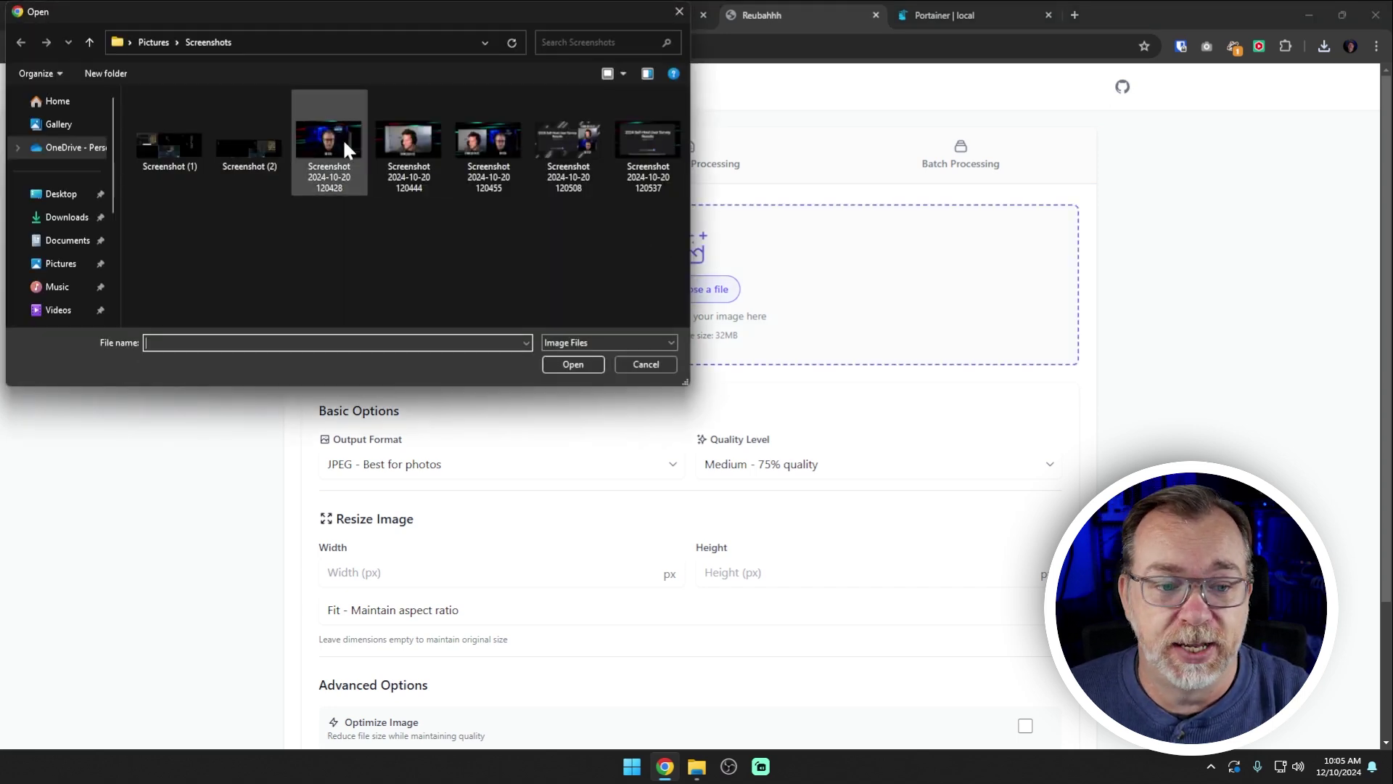
pyautogui.doubleClick(343, 138)
pyautogui.scroll(-5, 753, 457)
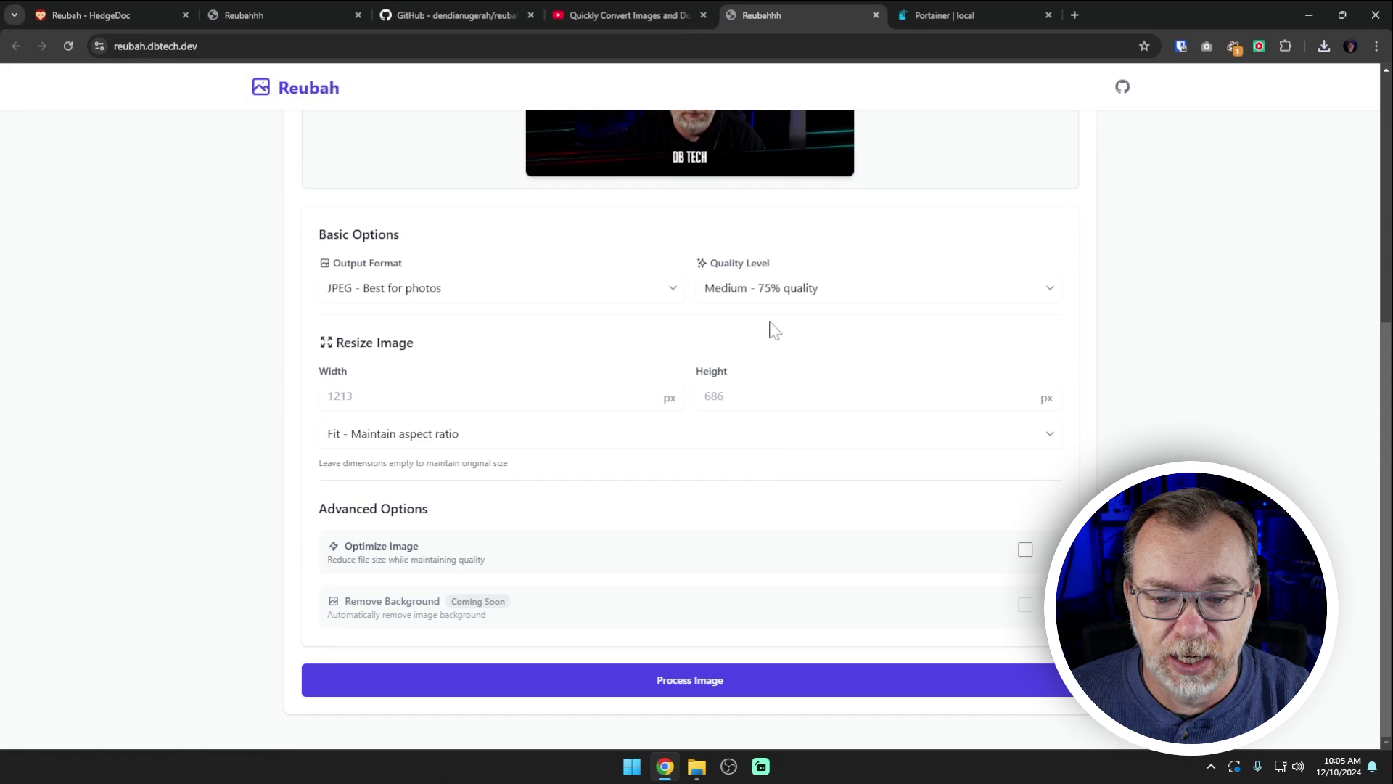
pyautogui.click(726, 291)
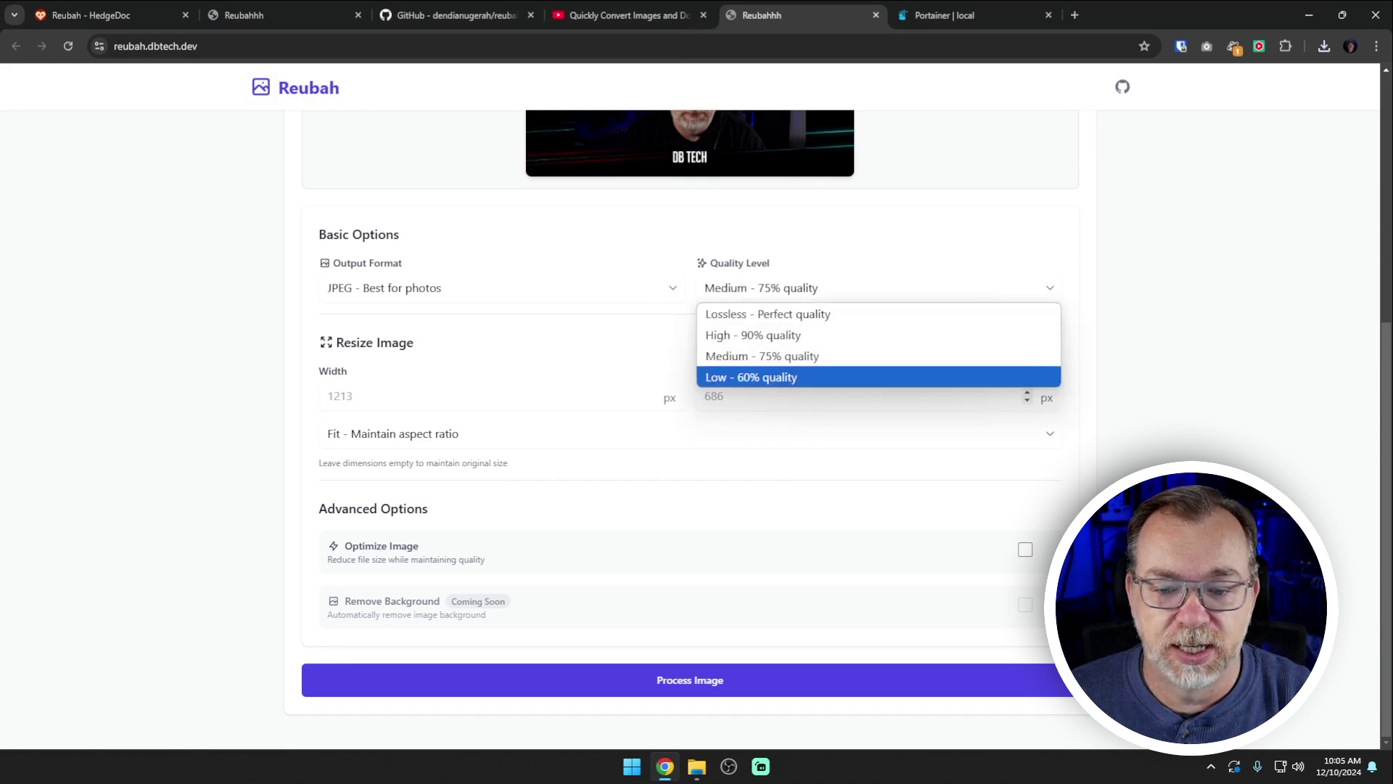
pyautogui.click(751, 383)
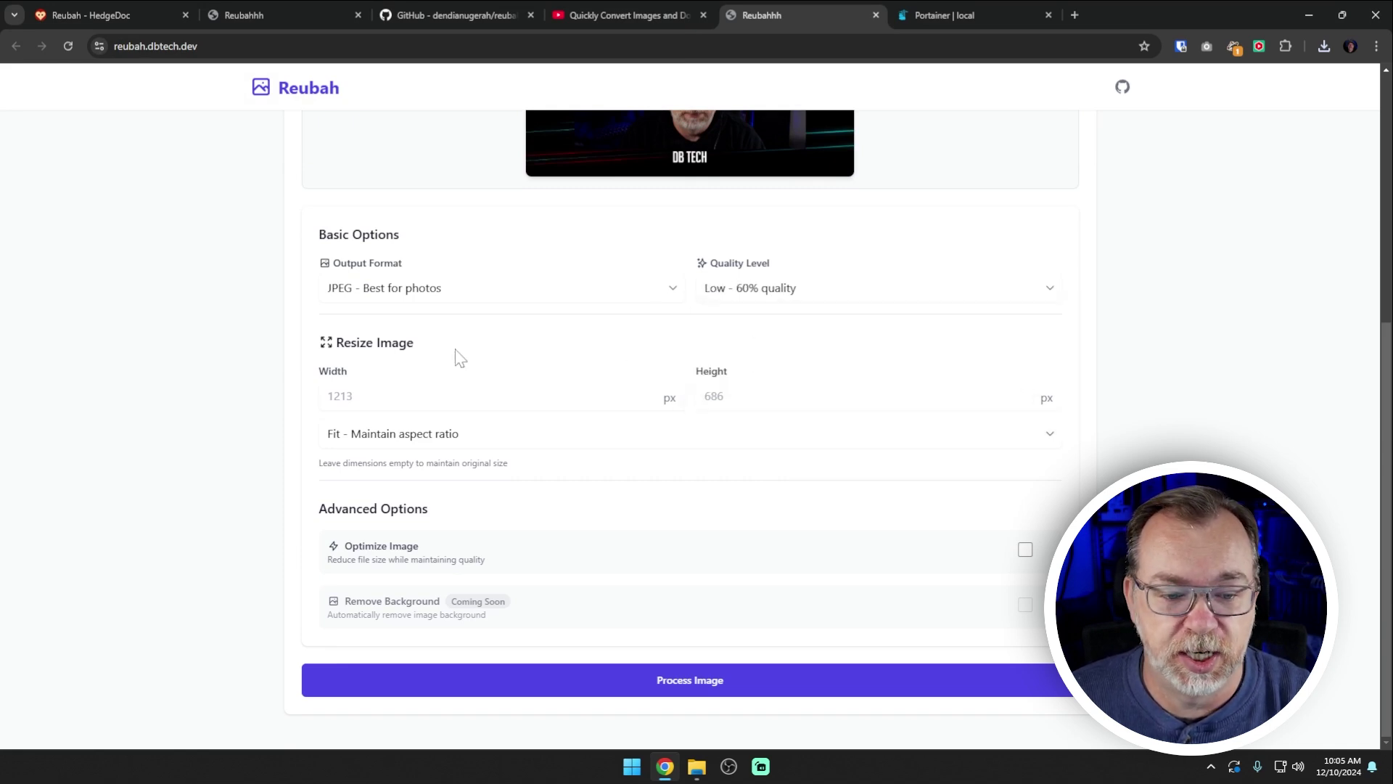
pyautogui.click(436, 396)
pyautogui.write('1000')
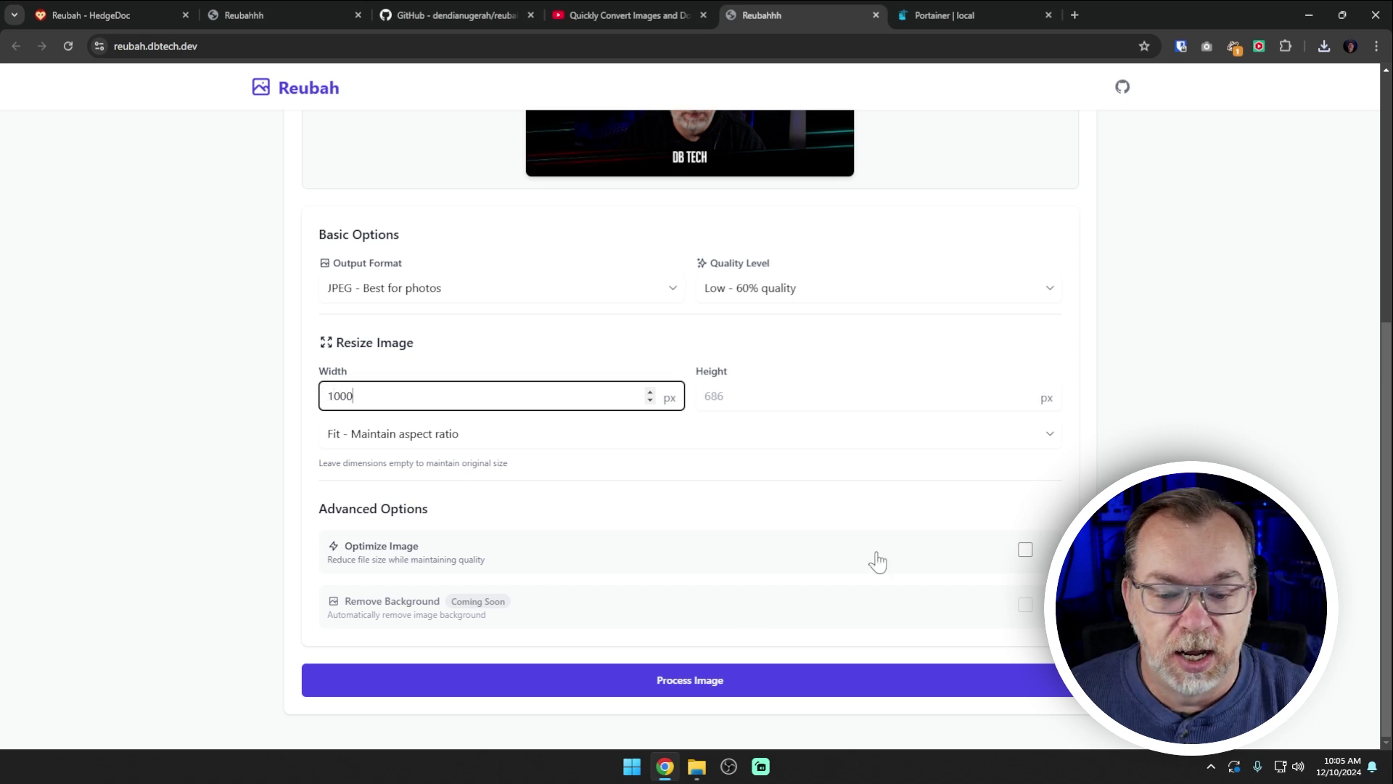
pyautogui.click(1024, 550)
# - Process the image and download the 37.67 KB result as processed (1).jpeg
pyautogui.click(729, 679)
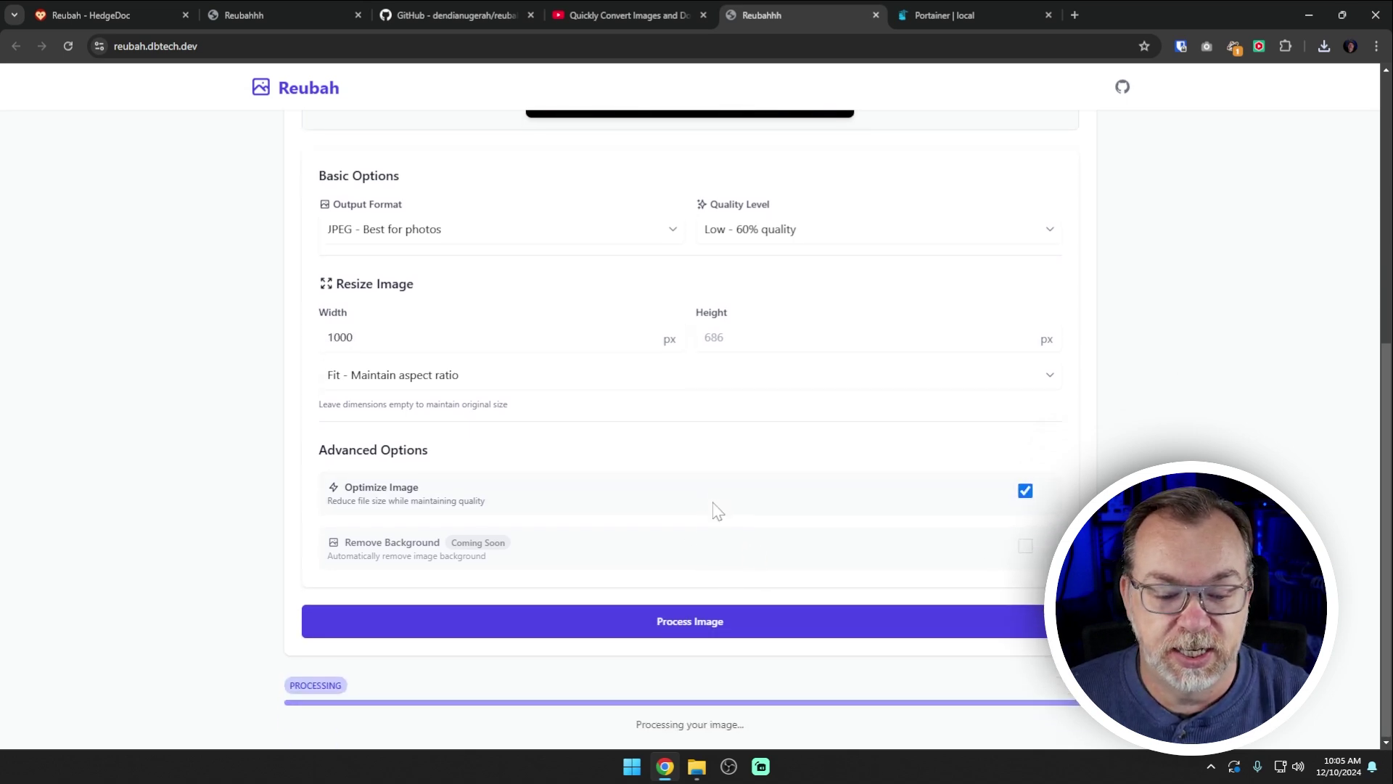
pyautogui.scroll(-8, 569, 635)
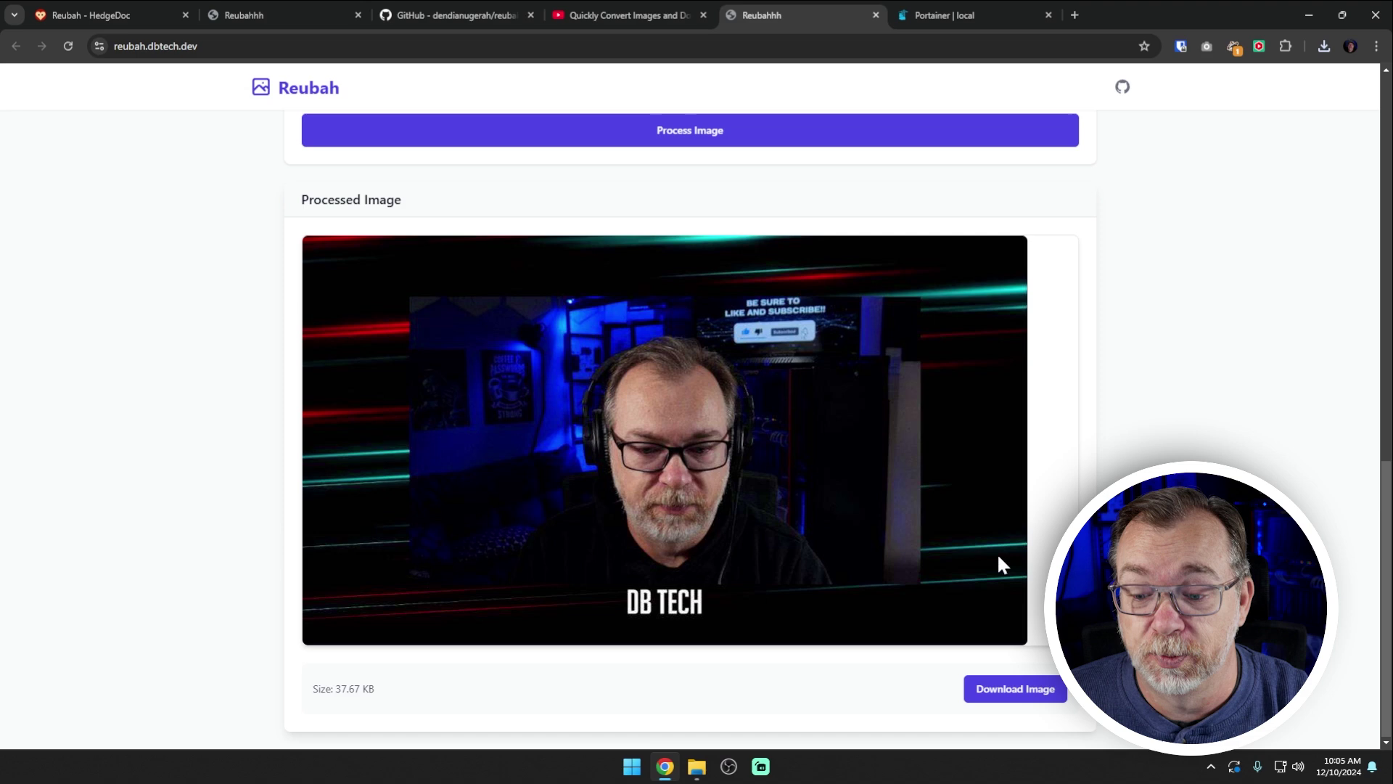
pyautogui.click(1033, 696)
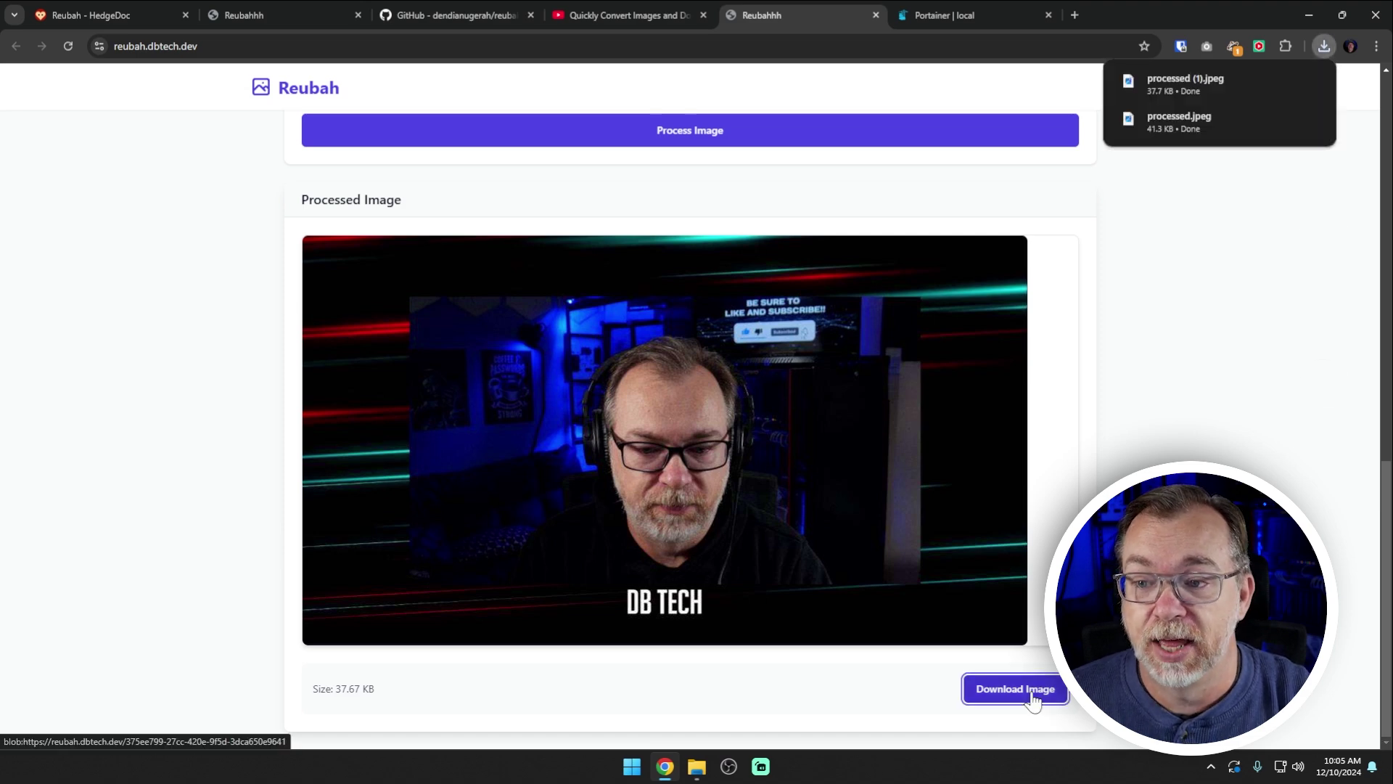
pyautogui.moveTo(1241, 120)
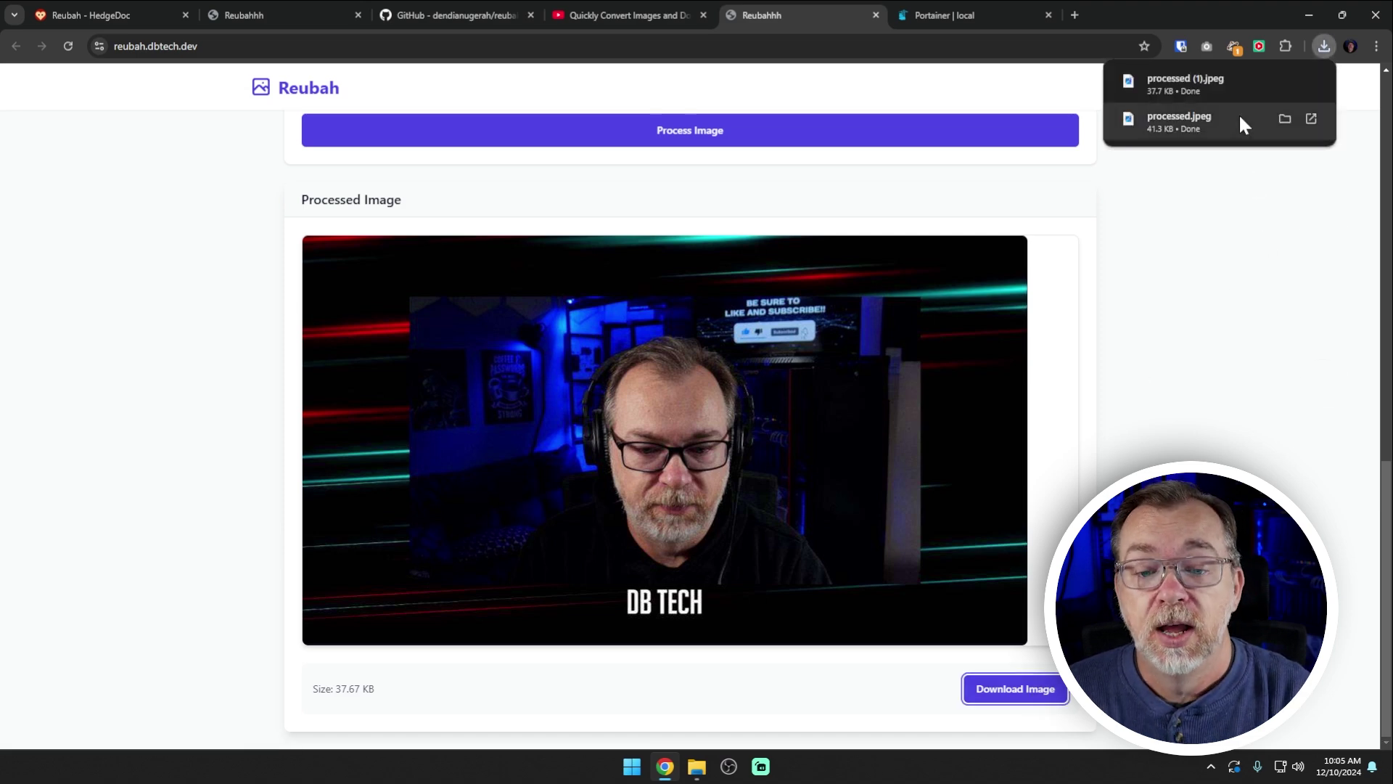
pyautogui.scroll(4, 933, 428)
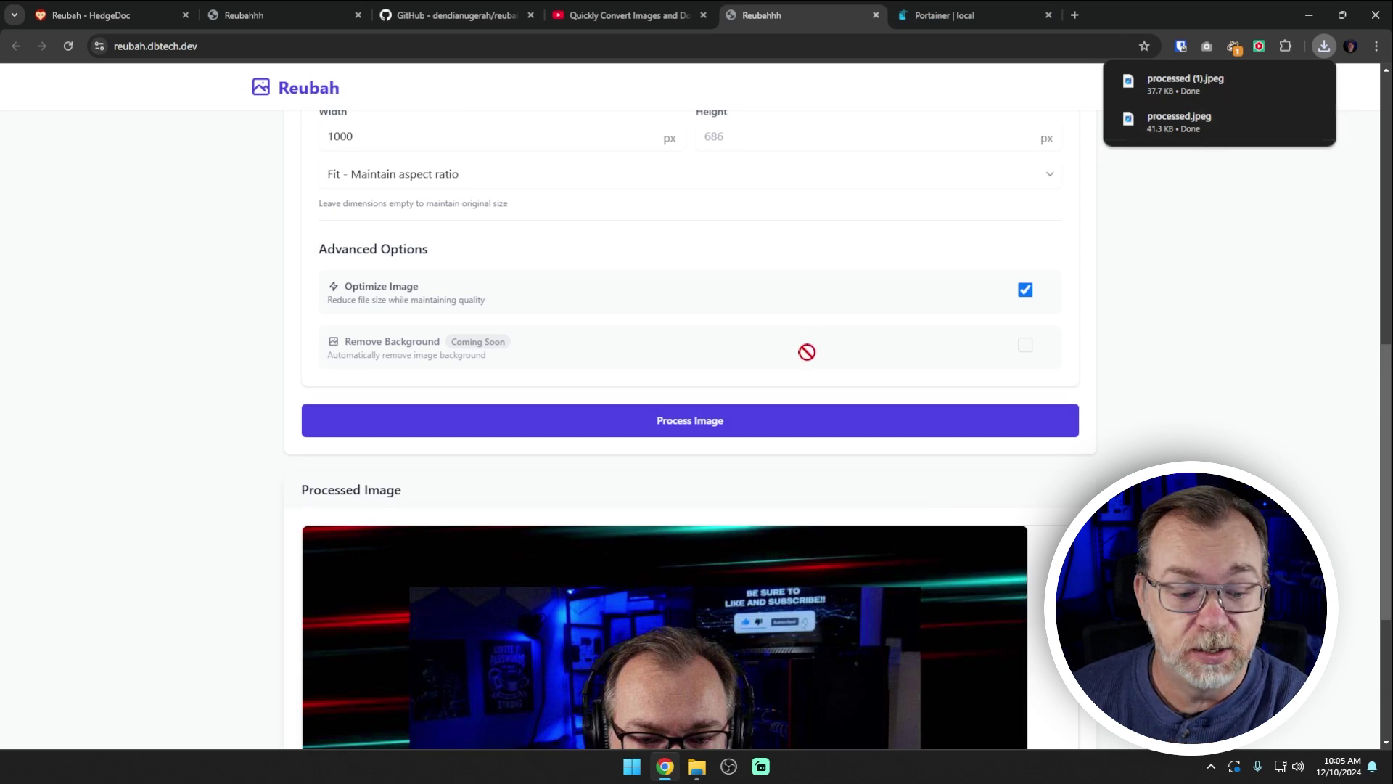
# - Open processed.jpeg from Downloads in Photos, making Photos the default for JPEG files
pyautogui.click(697, 763)
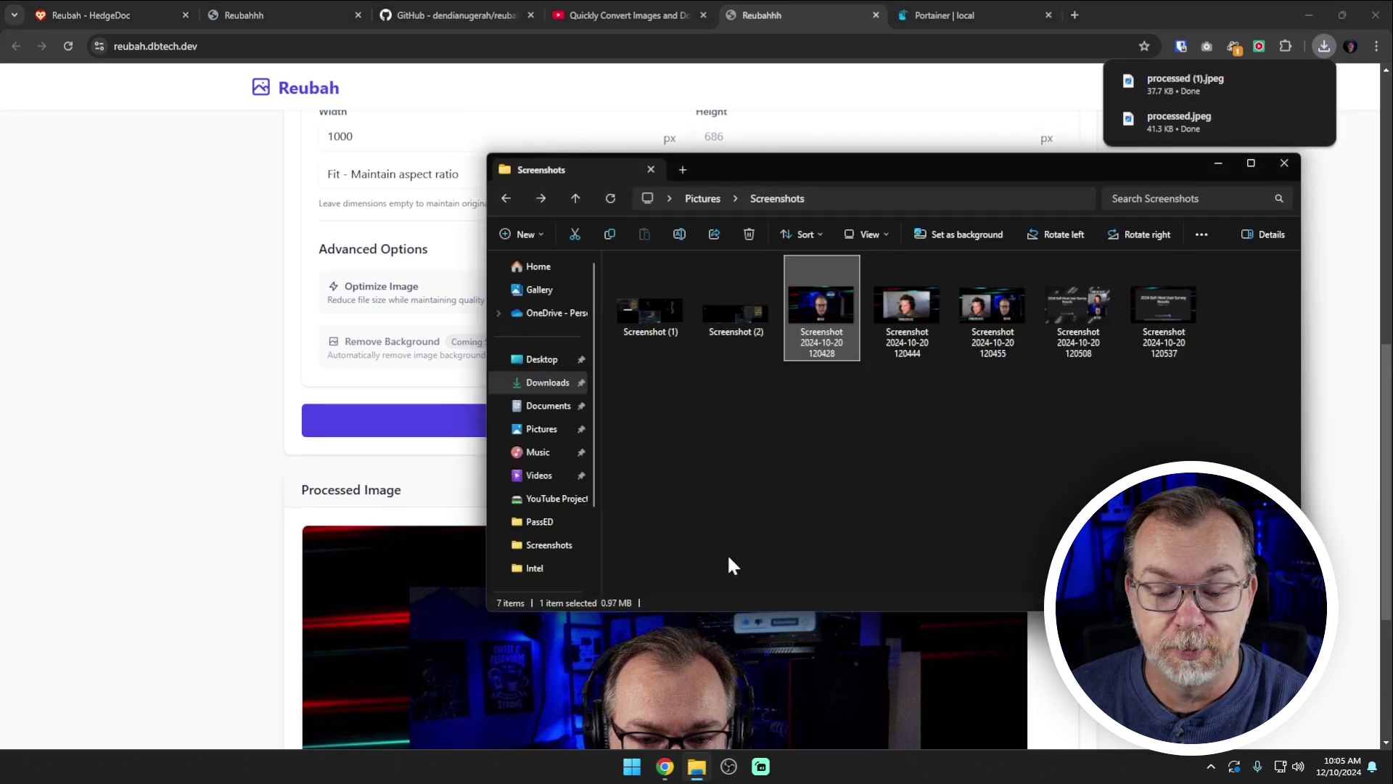
pyautogui.click(548, 382)
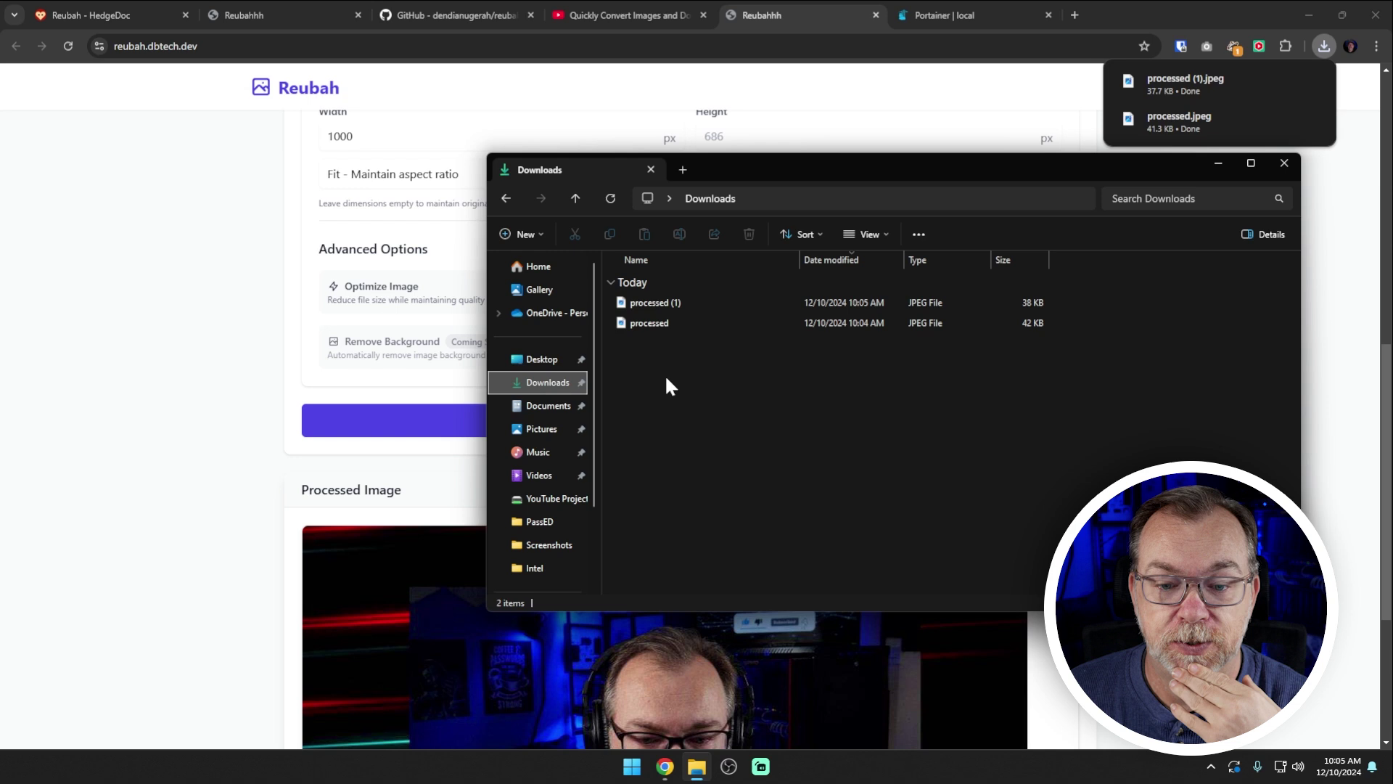
pyautogui.click(660, 324)
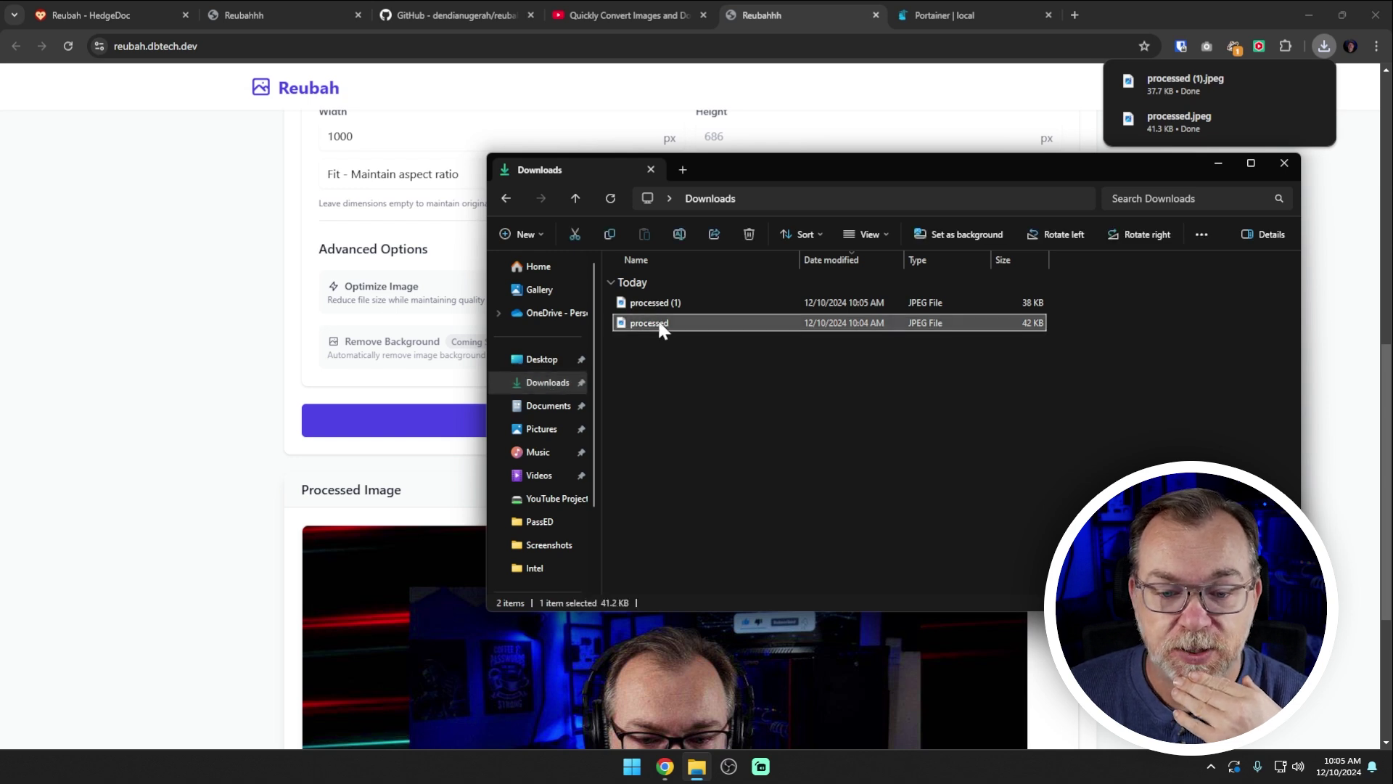
pyautogui.doubleClick(660, 325)
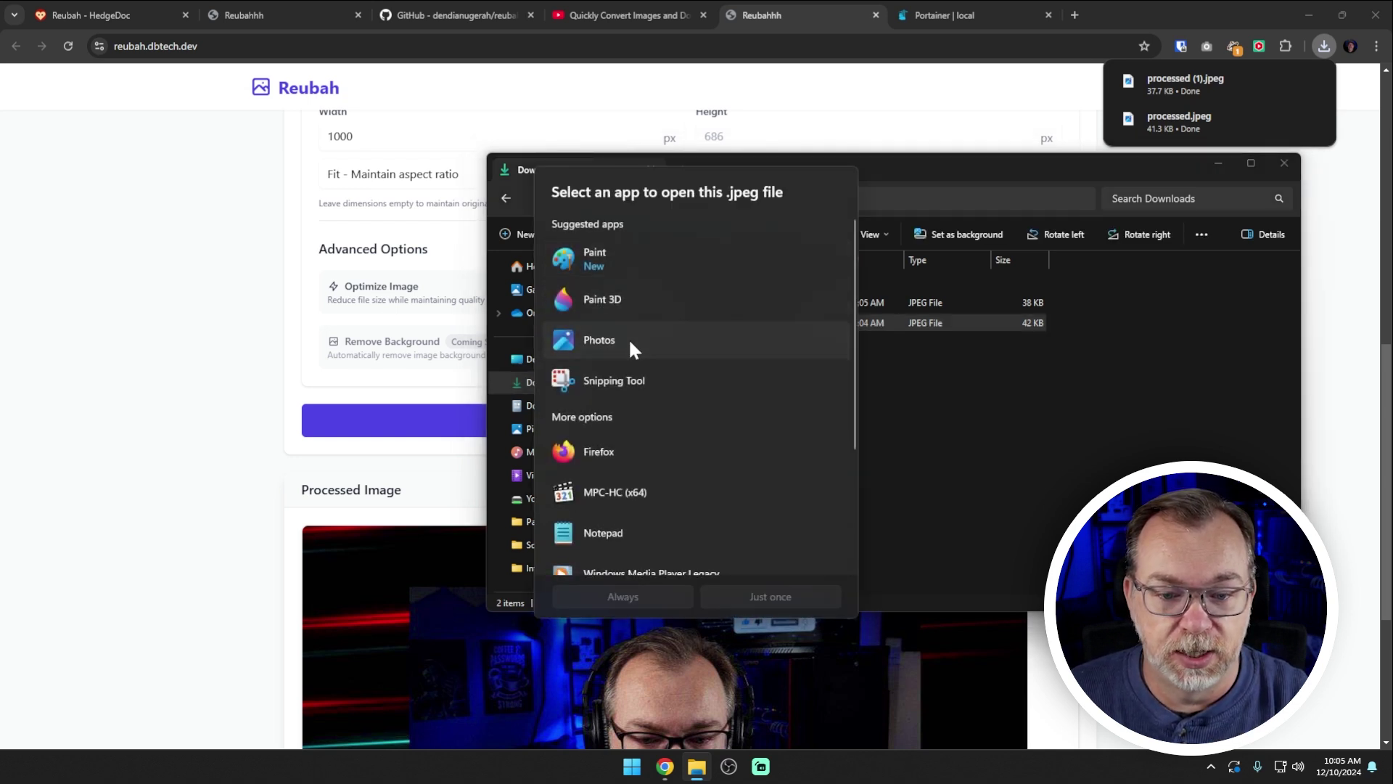
pyautogui.click(628, 338)
pyautogui.click(648, 596)
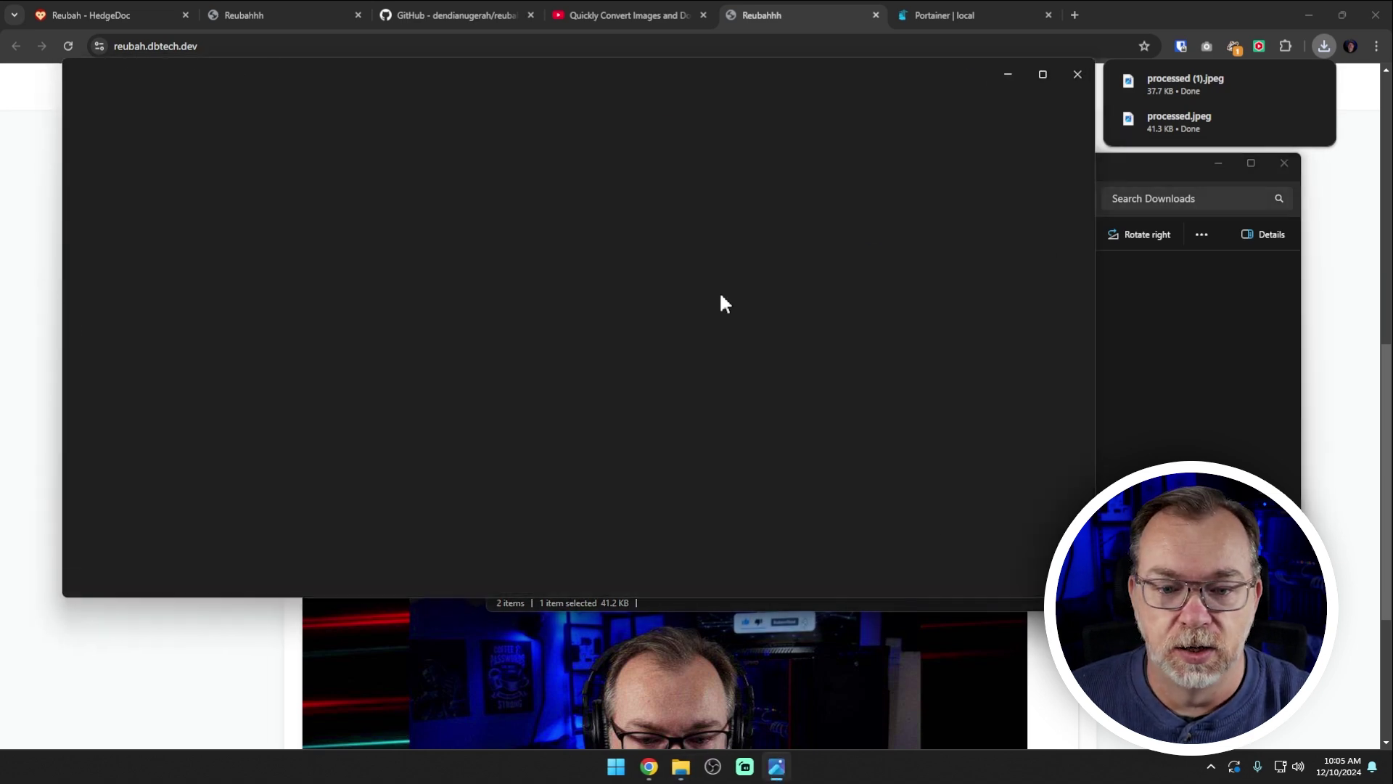
# - Snap the Photos window to the left half of the screen
pyautogui.scroll(3, 675, 403)
pyautogui.scroll(-3, 674, 407)
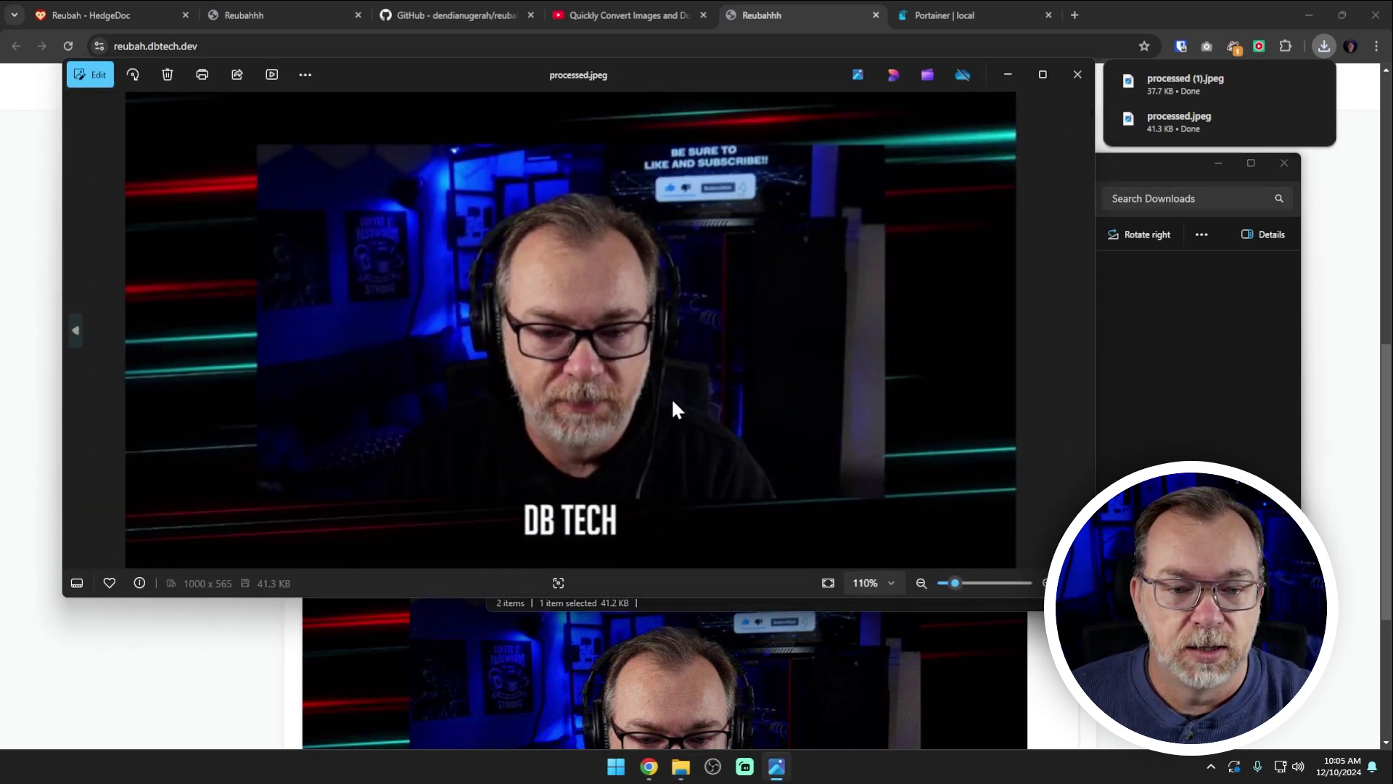
pyautogui.press('super+Left')
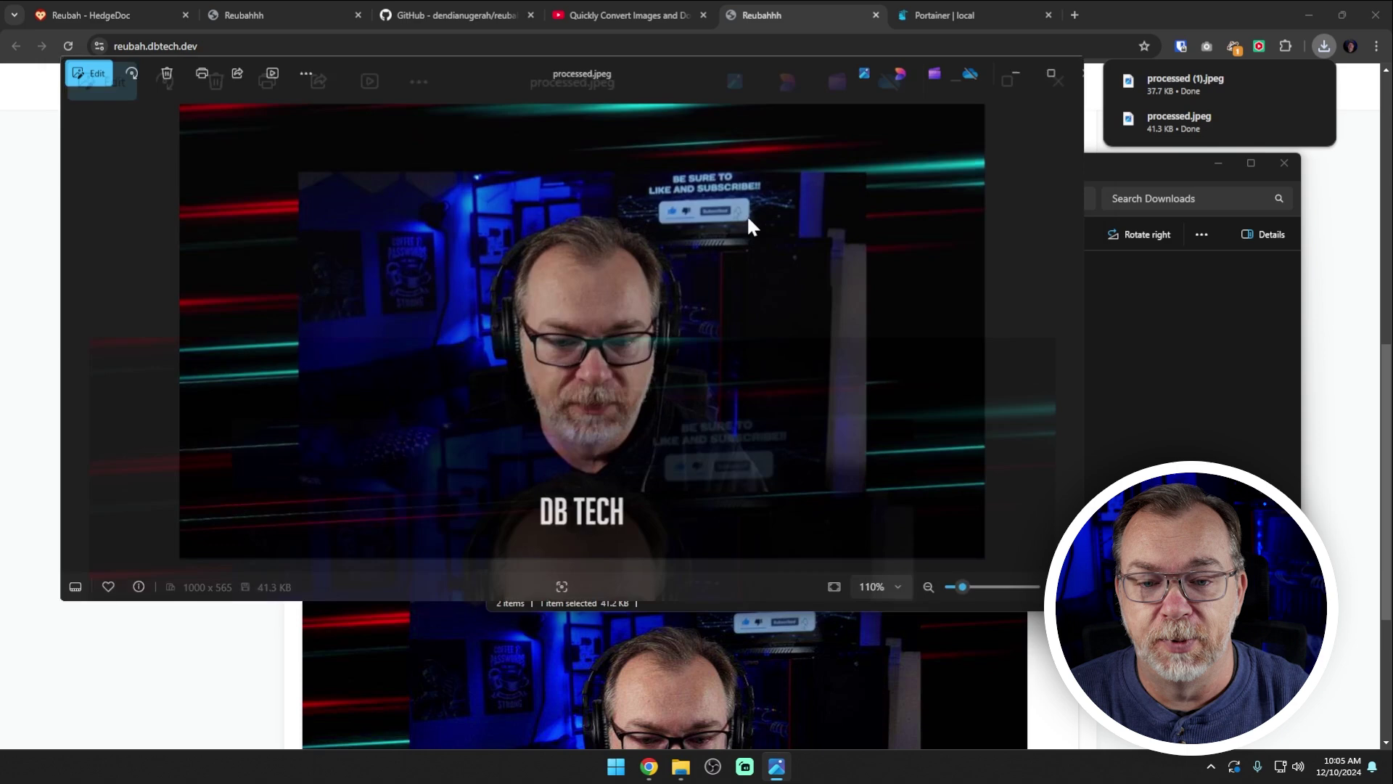
# - Put Downloads on the right, then view processed (1).jpeg (37.7 KB) and close it
pyautogui.click(1054, 261)
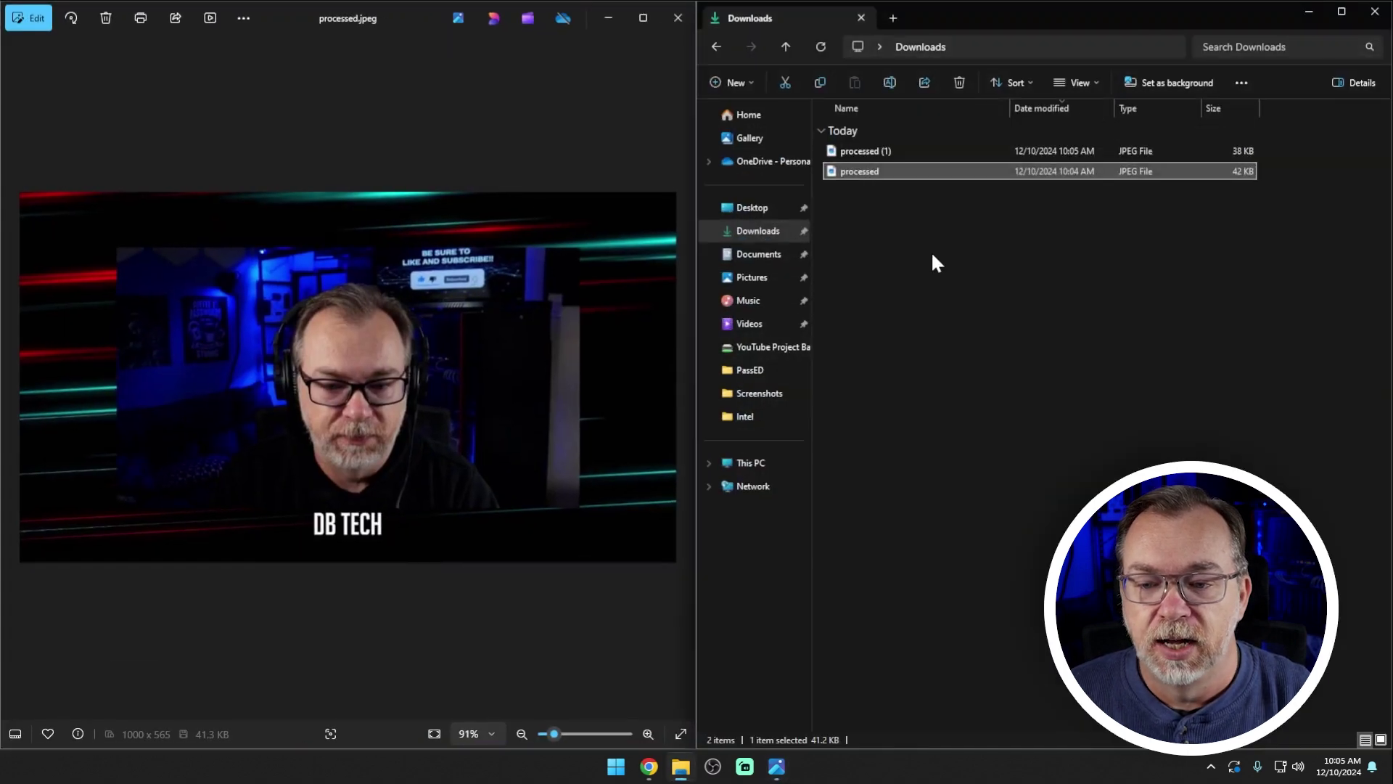
pyautogui.doubleClick(887, 149)
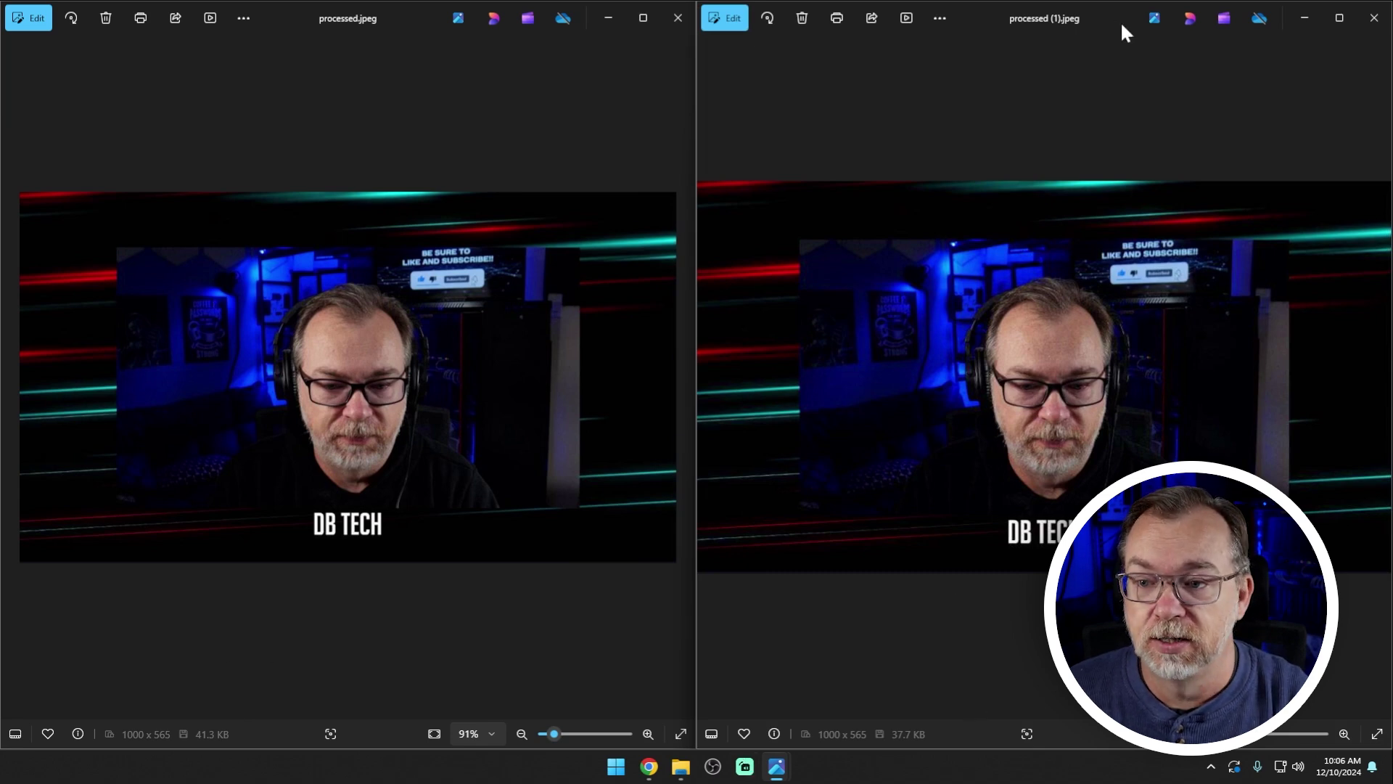
pyautogui.doubleClick(1068, 11)
pyautogui.doubleClick(1008, 5)
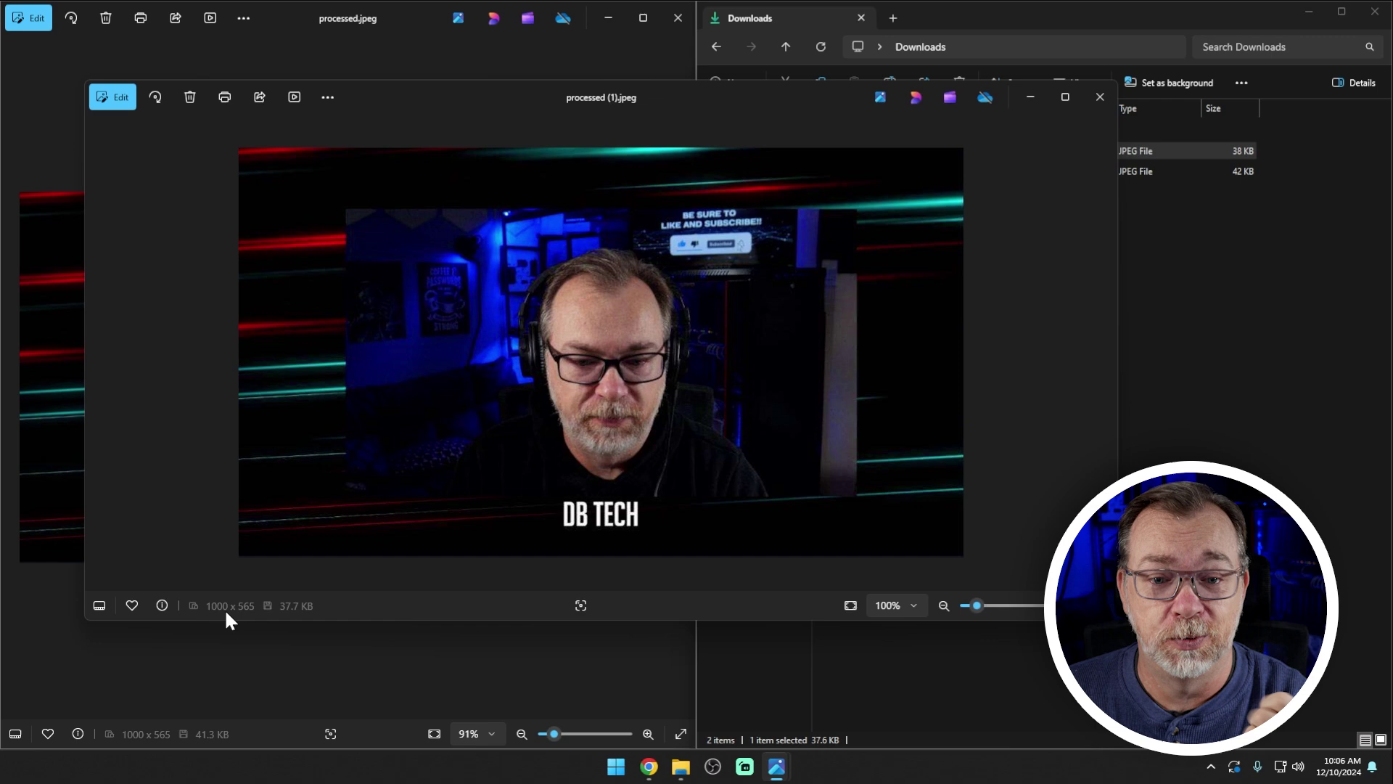
pyautogui.click(1101, 98)
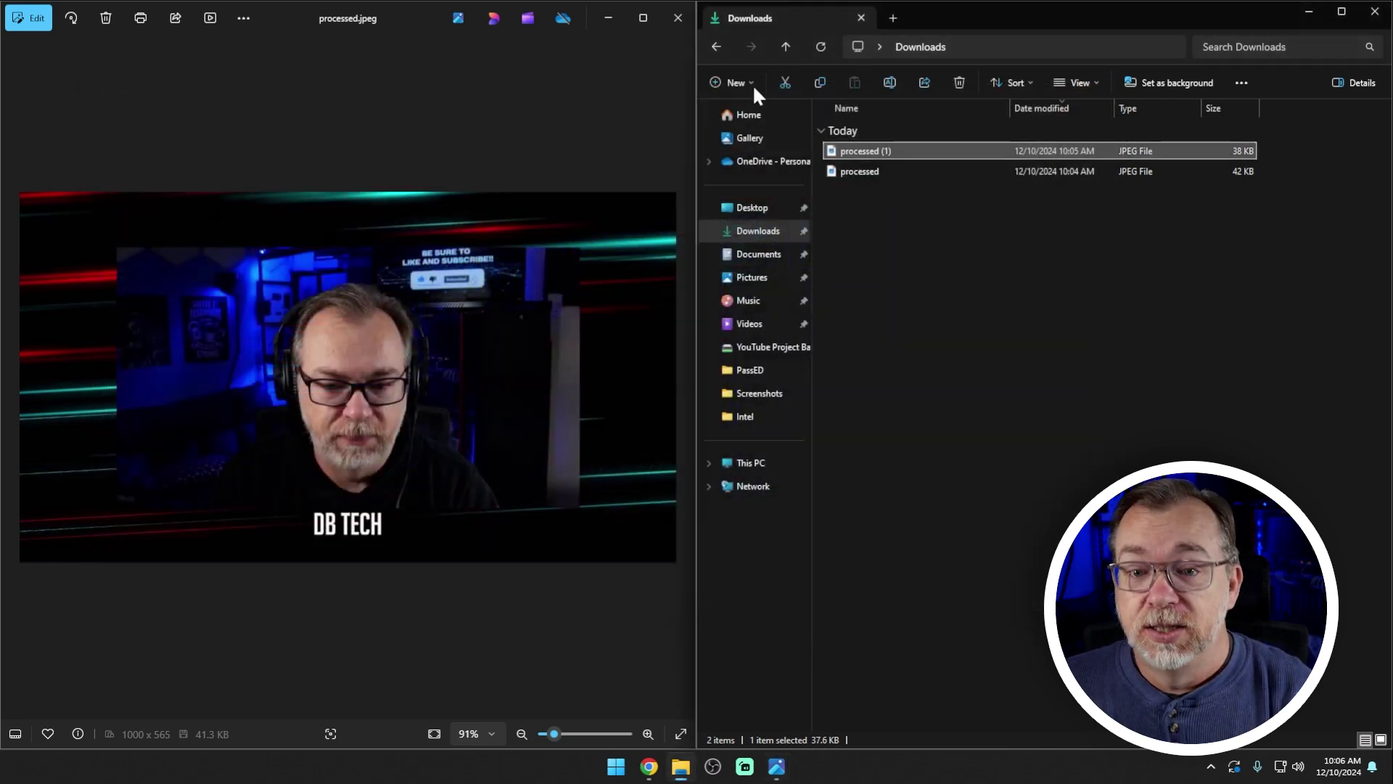
# - Close the photo and load datacamp.txt from Documents into Reubah's Document Processing tab
pyautogui.click(675, 24)
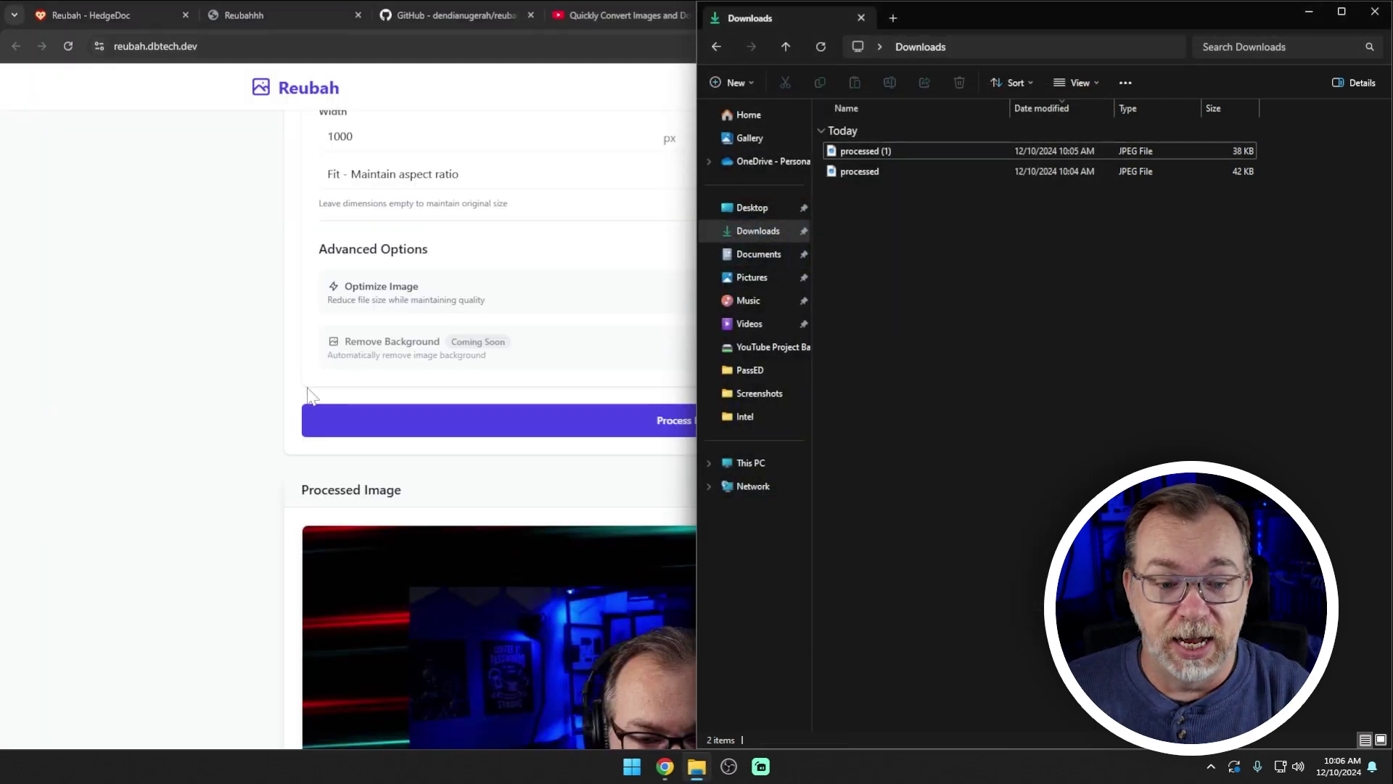
pyautogui.click(190, 408)
pyautogui.scroll(10, 192, 411)
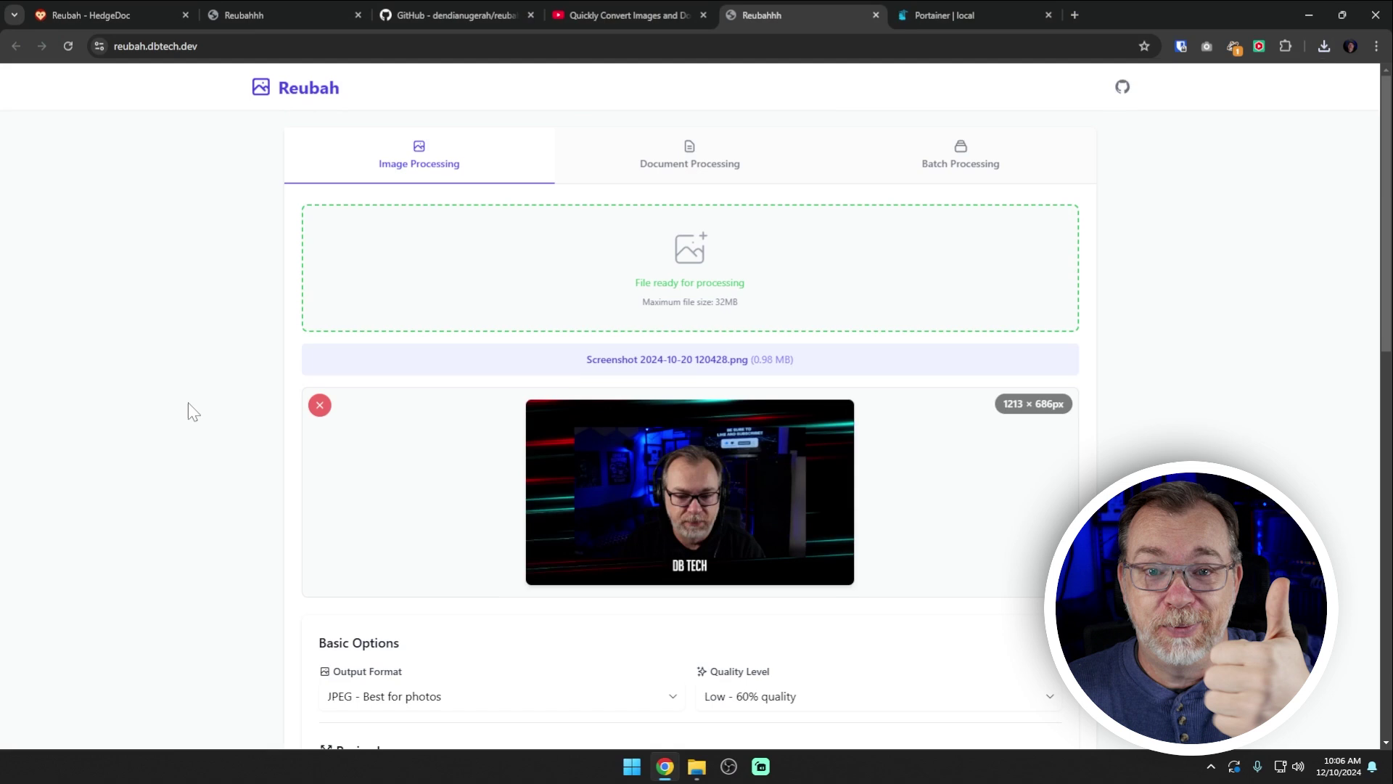
pyautogui.click(705, 176)
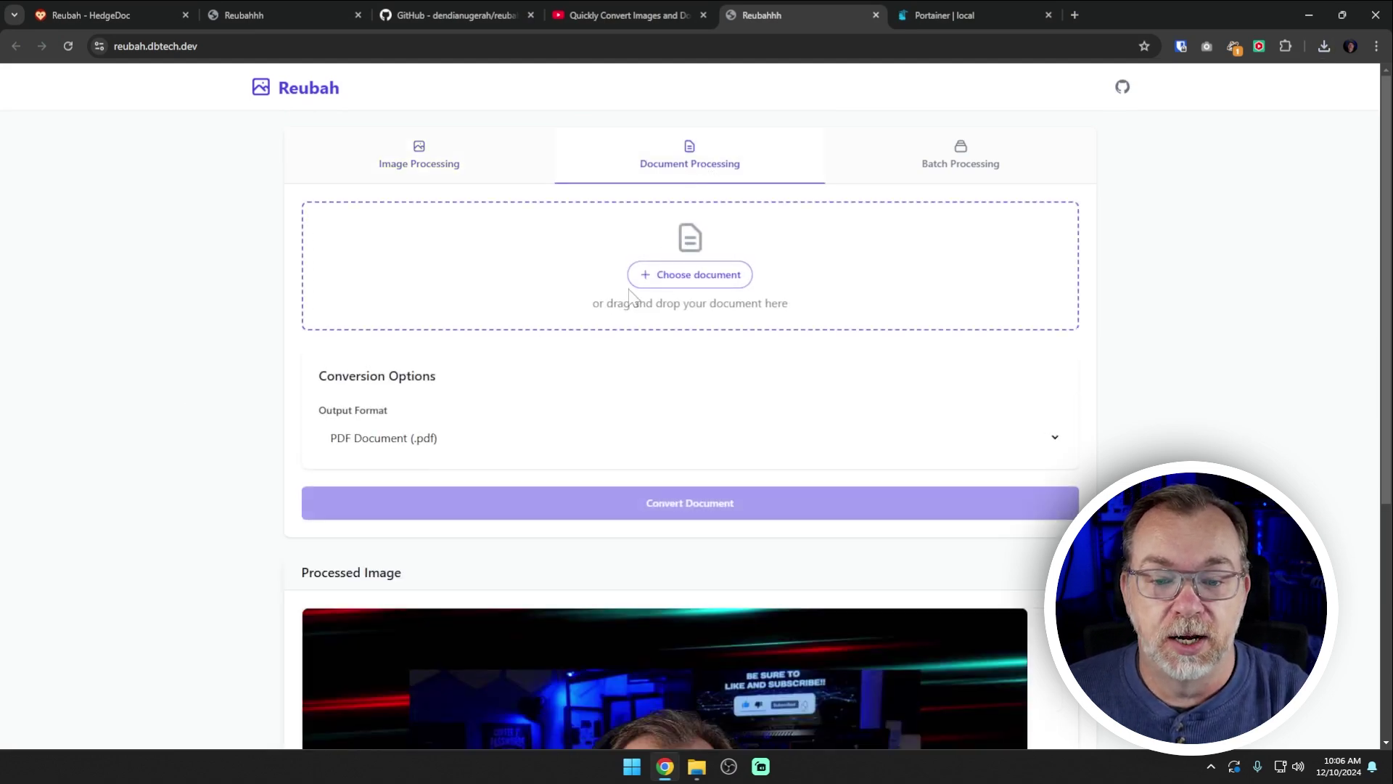
pyautogui.click(674, 283)
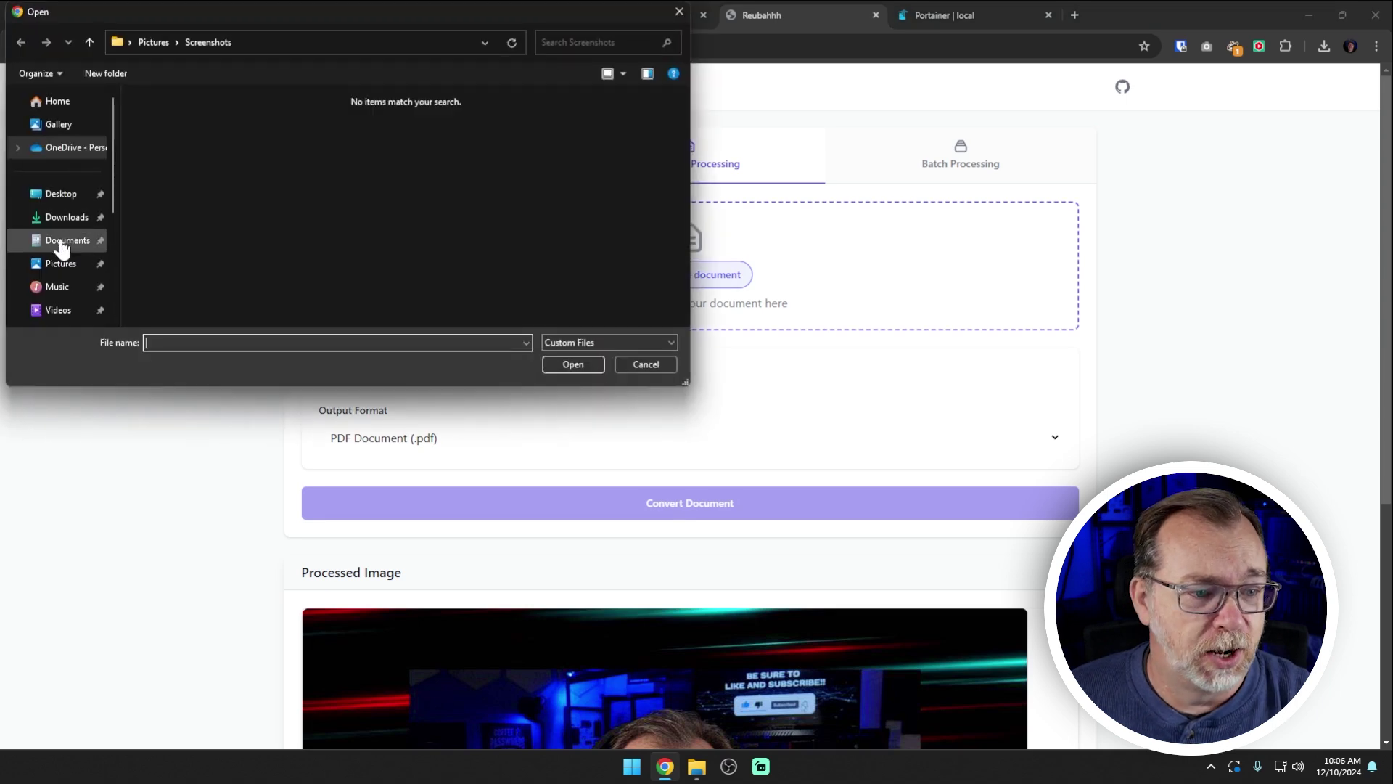
pyautogui.click(62, 248)
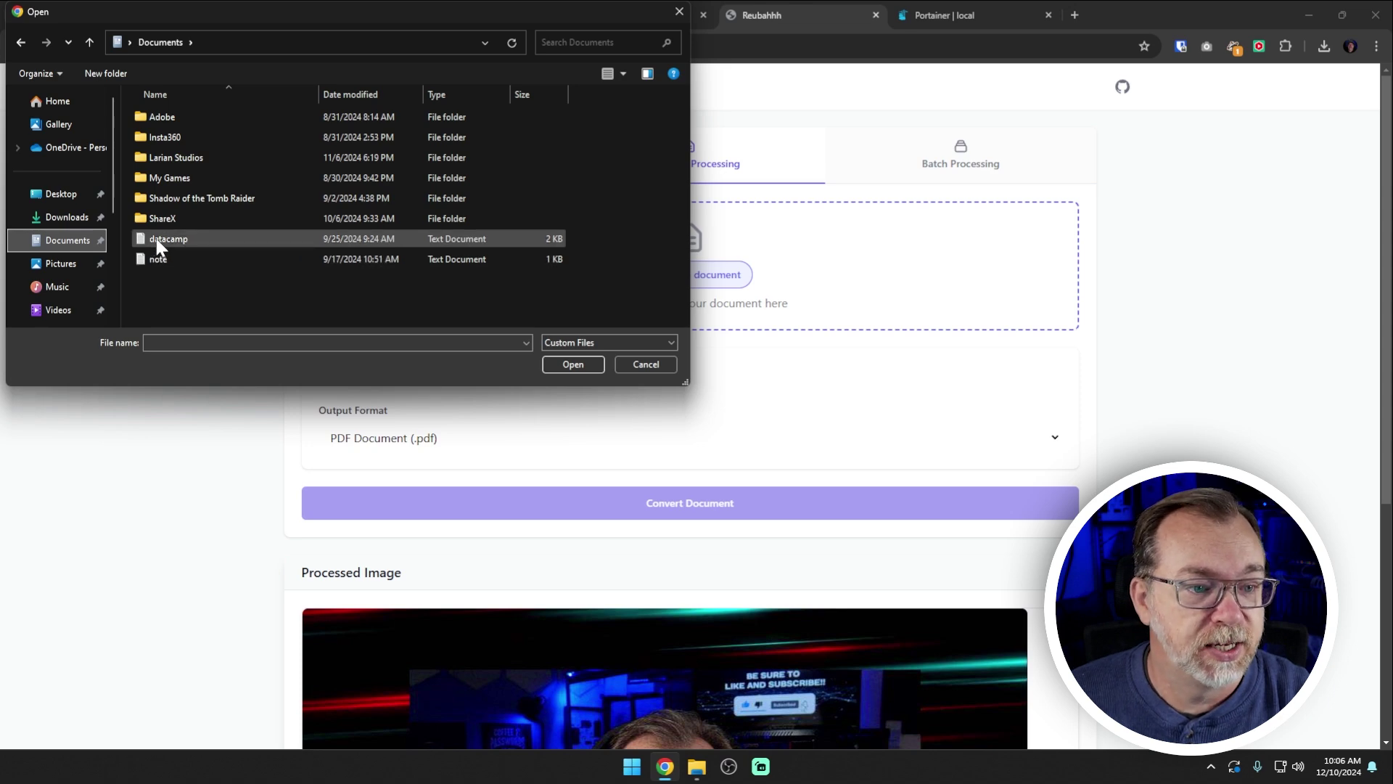
pyautogui.doubleClick(155, 239)
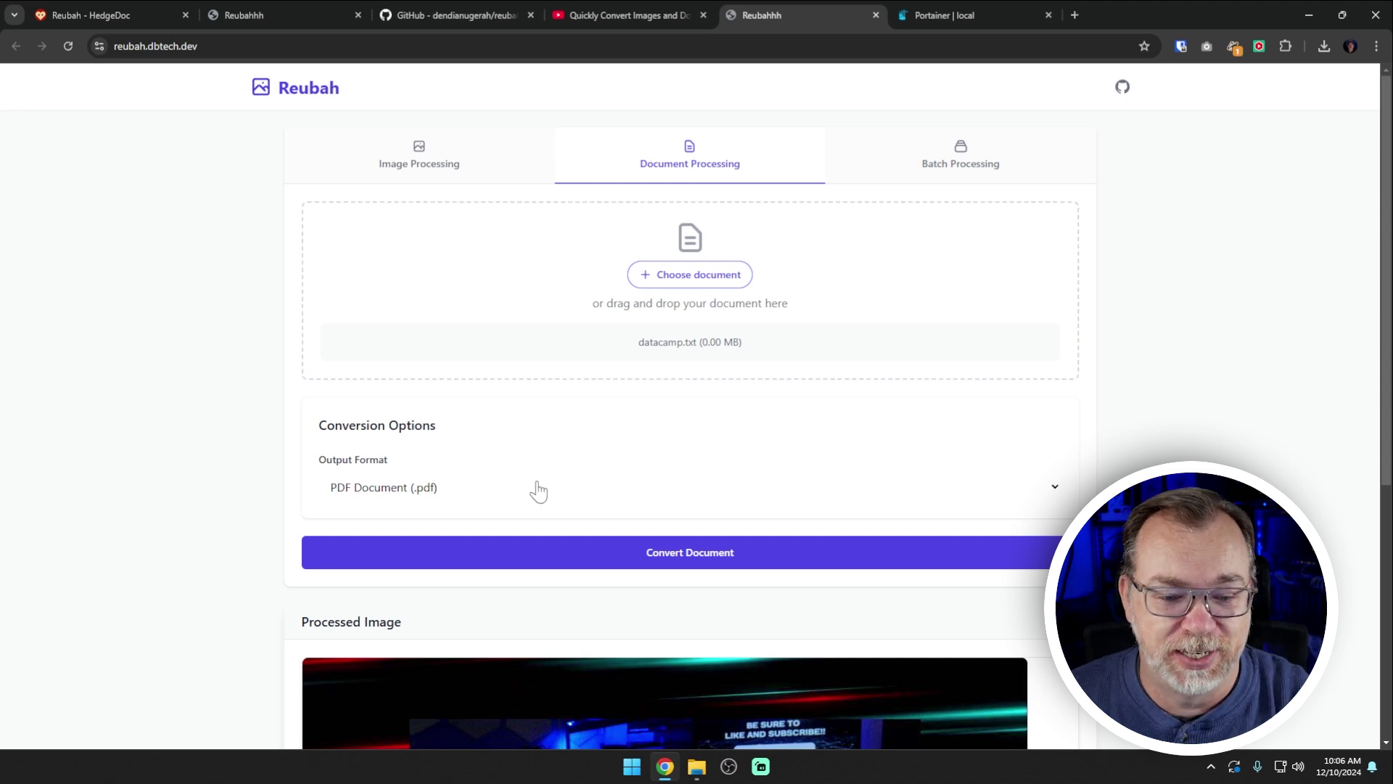
# - Review the output format choices and keep PDF Document (.pdf)
pyautogui.click(429, 490)
pyautogui.scroll(-2, 446, 478)
pyautogui.click(389, 347)
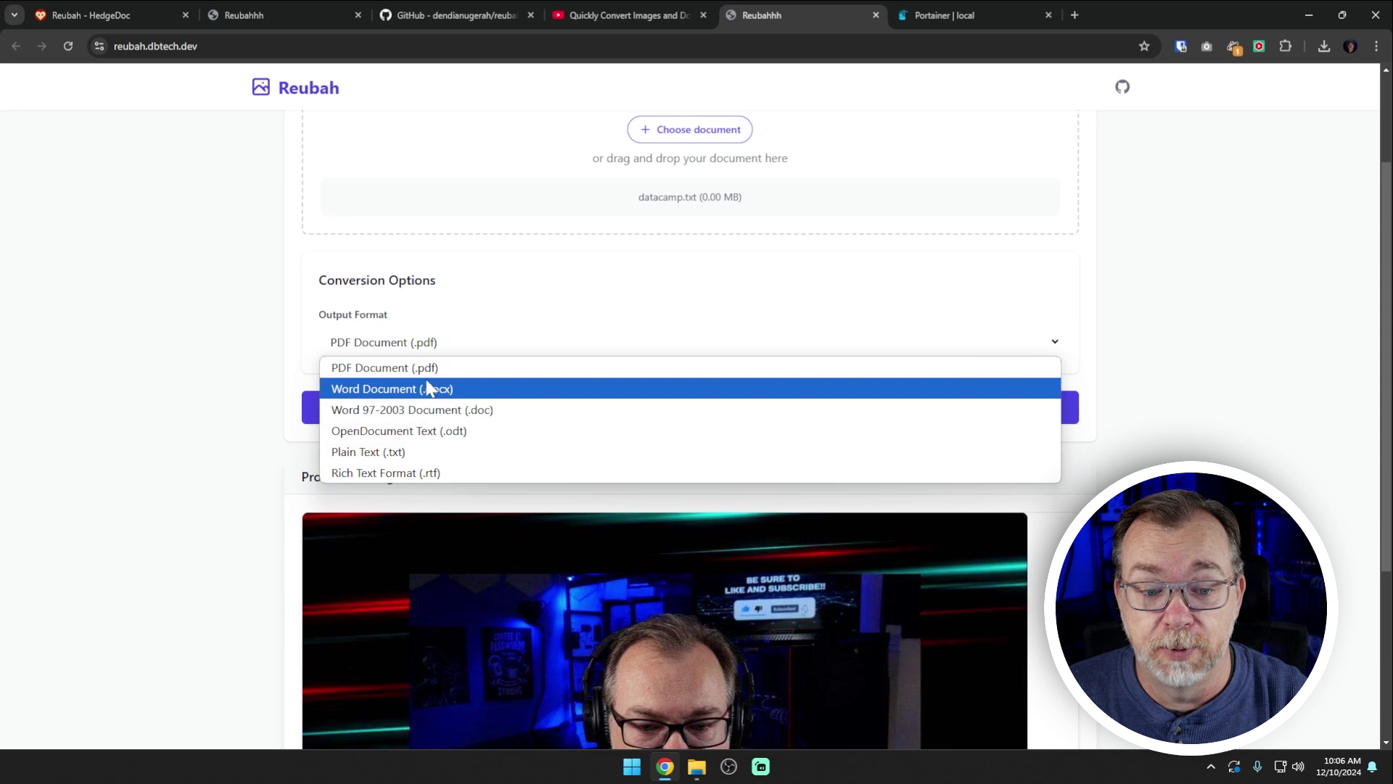
pyautogui.click(426, 368)
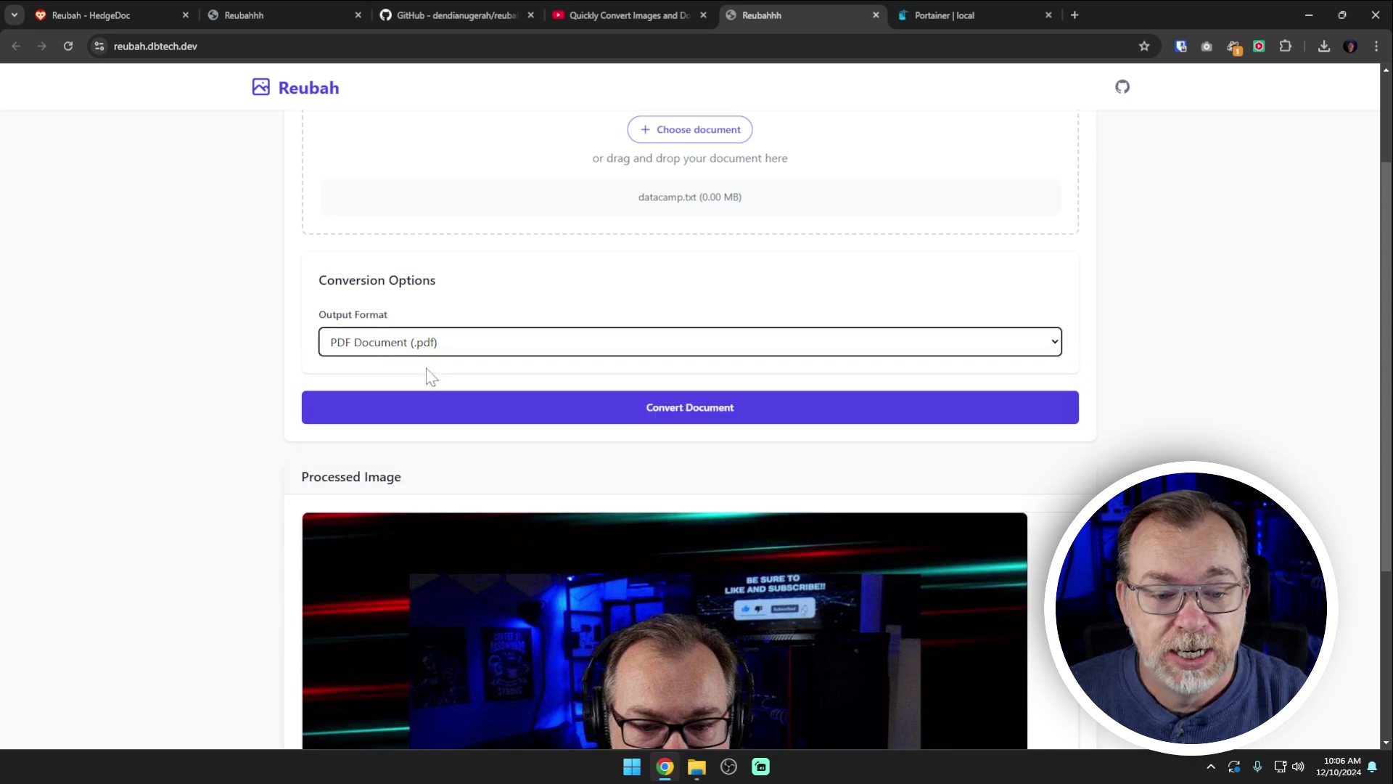
# - Convert datacamp.txt and open the downloaded datacamp_converted.pdf (14.6 KB)
pyautogui.click(690, 418)
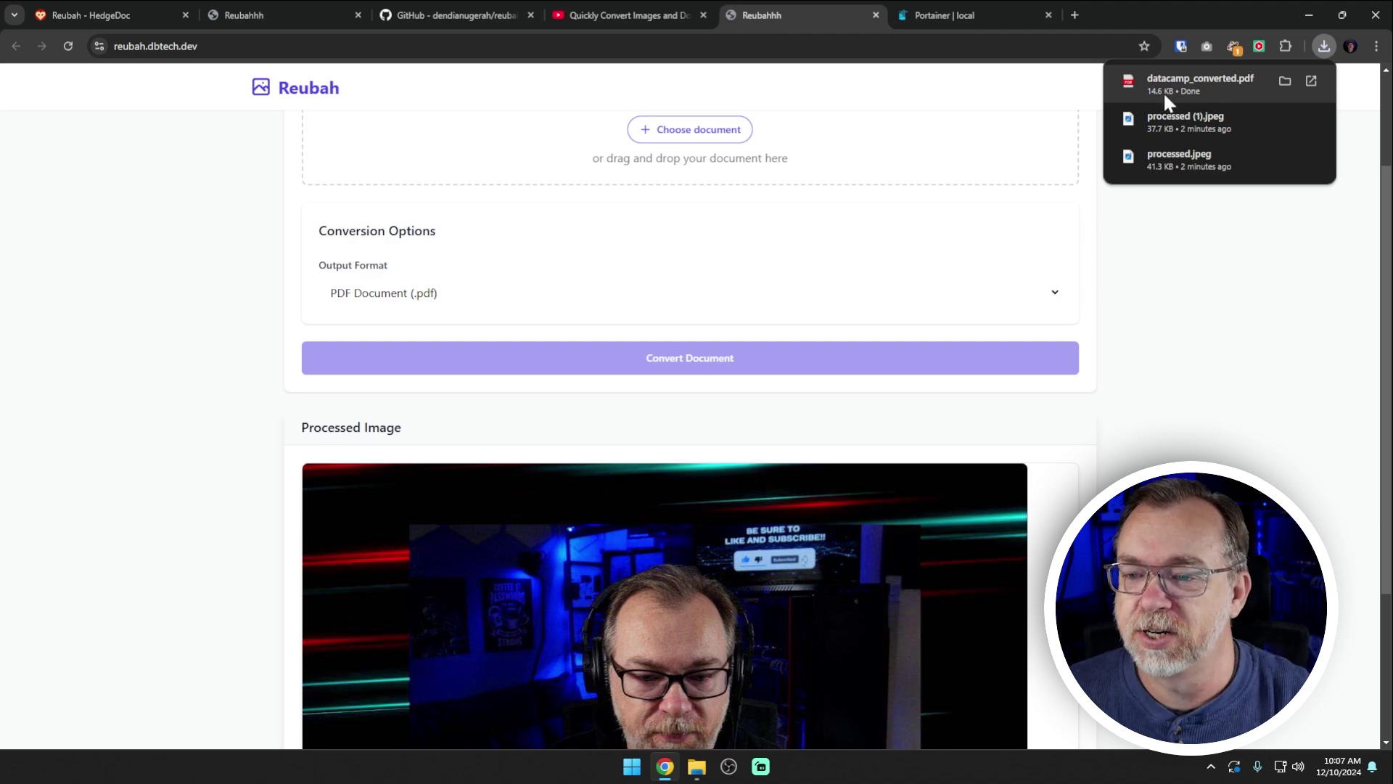
pyautogui.click(1164, 91)
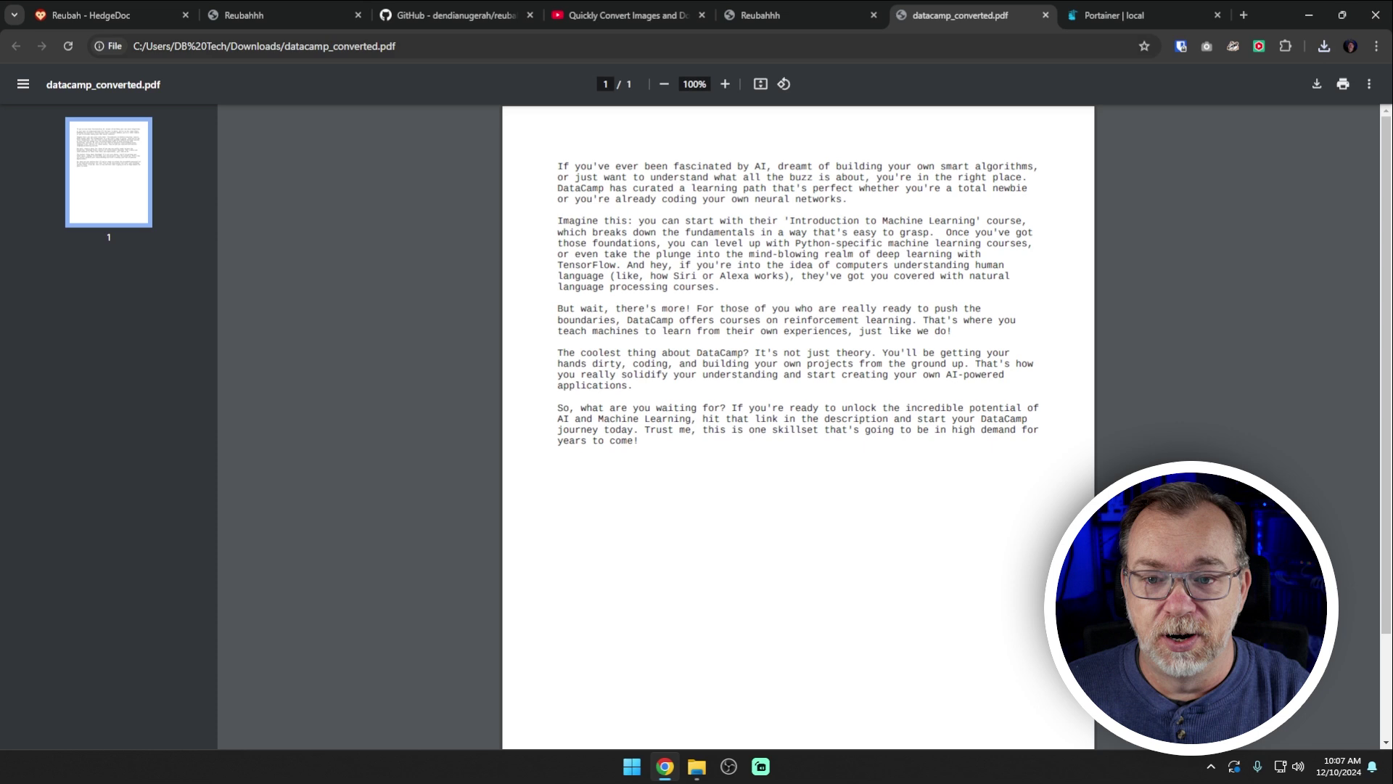
# - Close the reviewed datacamp_converted.pdf tab to return to Reubah
pyautogui.middleClick(960, 15)
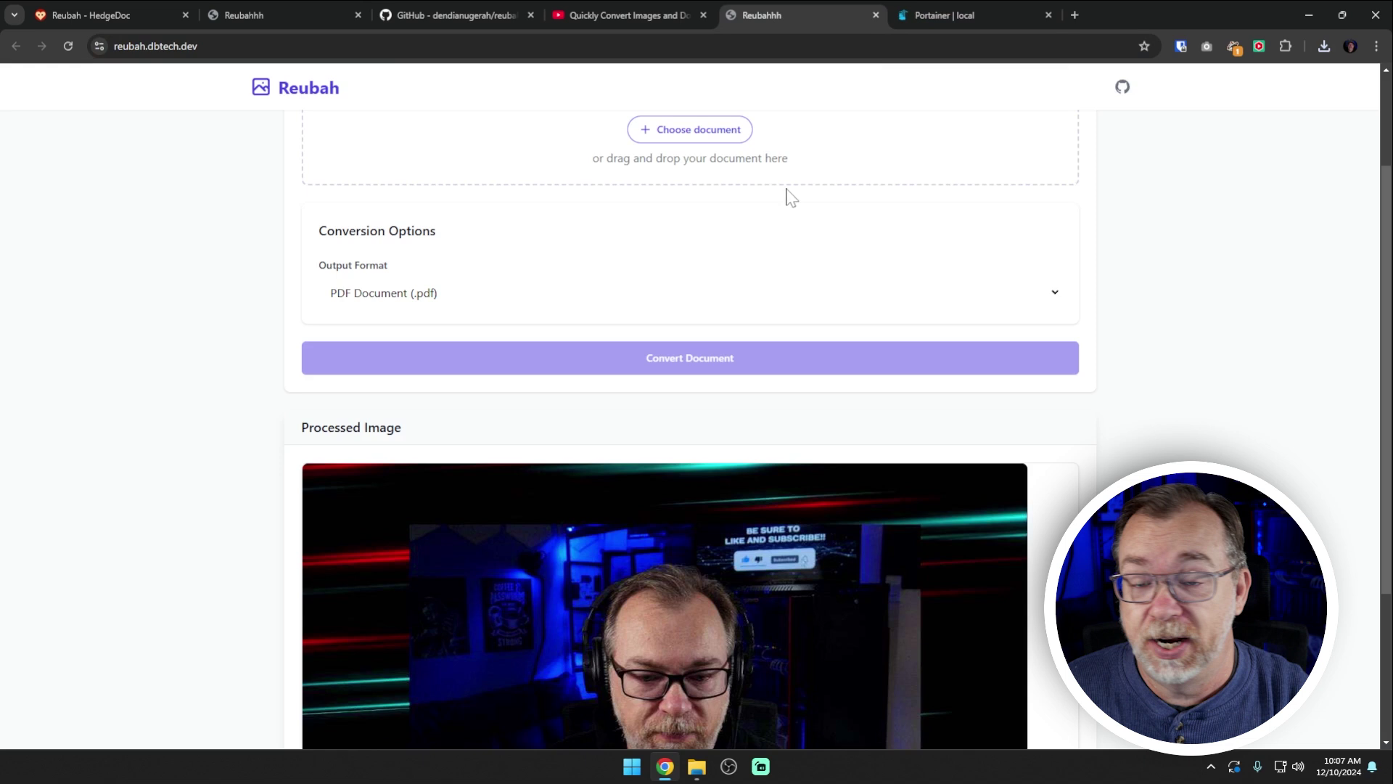
# - Reload Reubah to clear it and return to Document Processing, leaving PDF output
pyautogui.scroll(2, 856, 208)
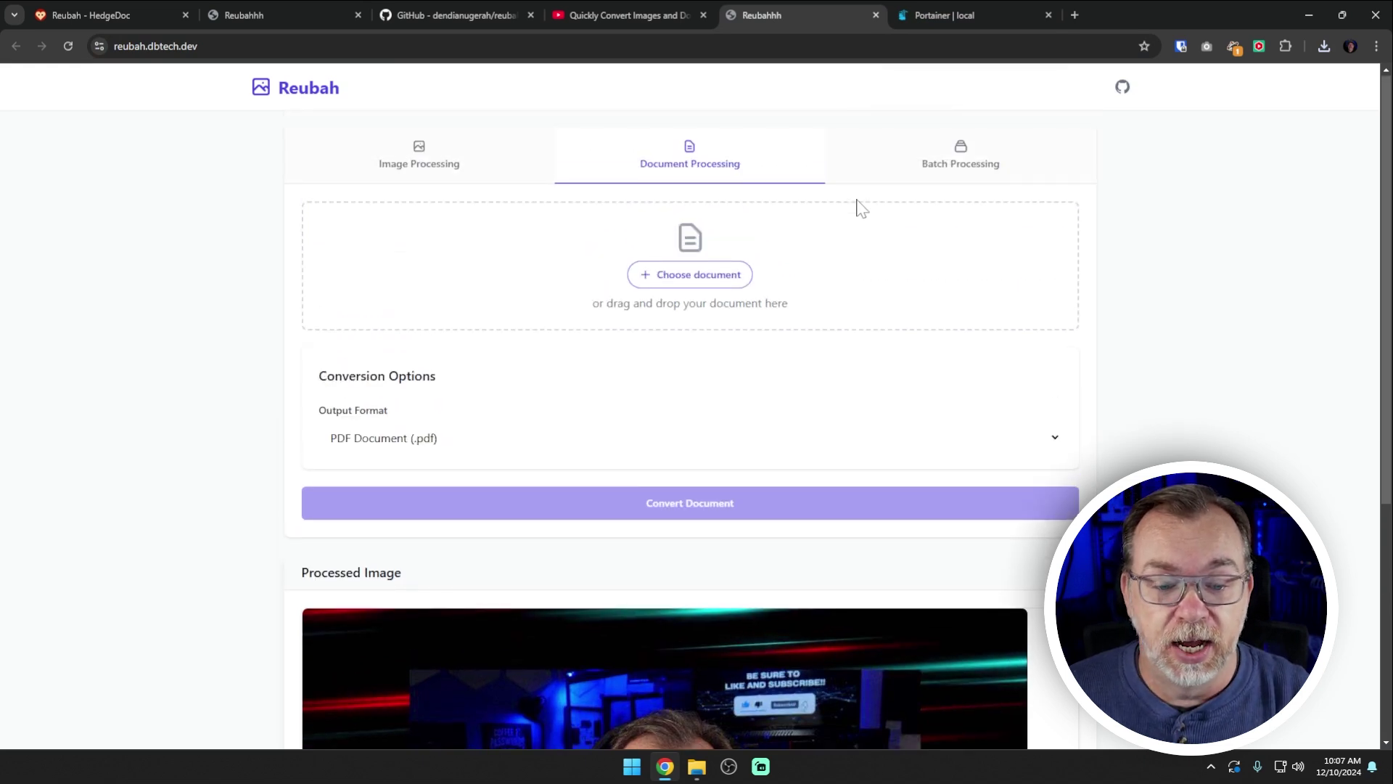
pyautogui.click(304, 46)
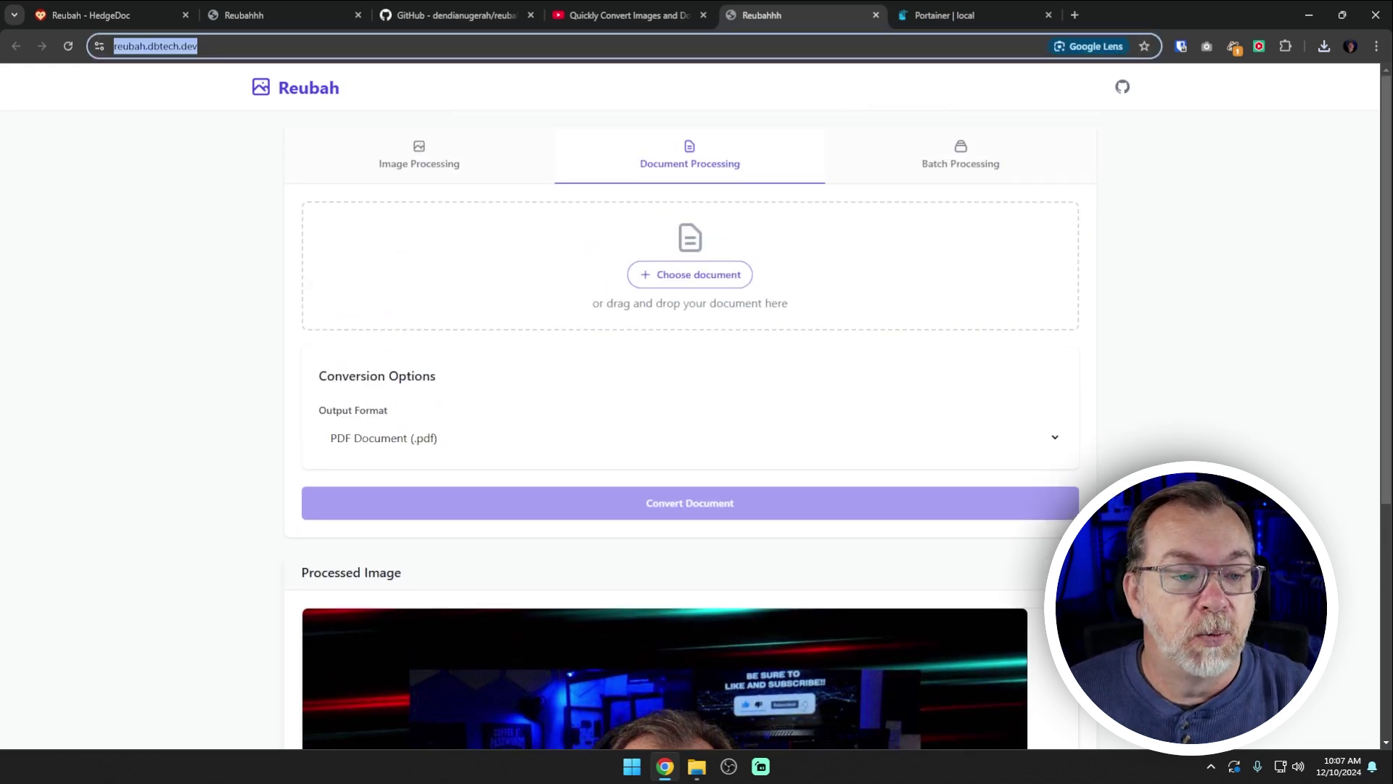
pyautogui.press('Return')
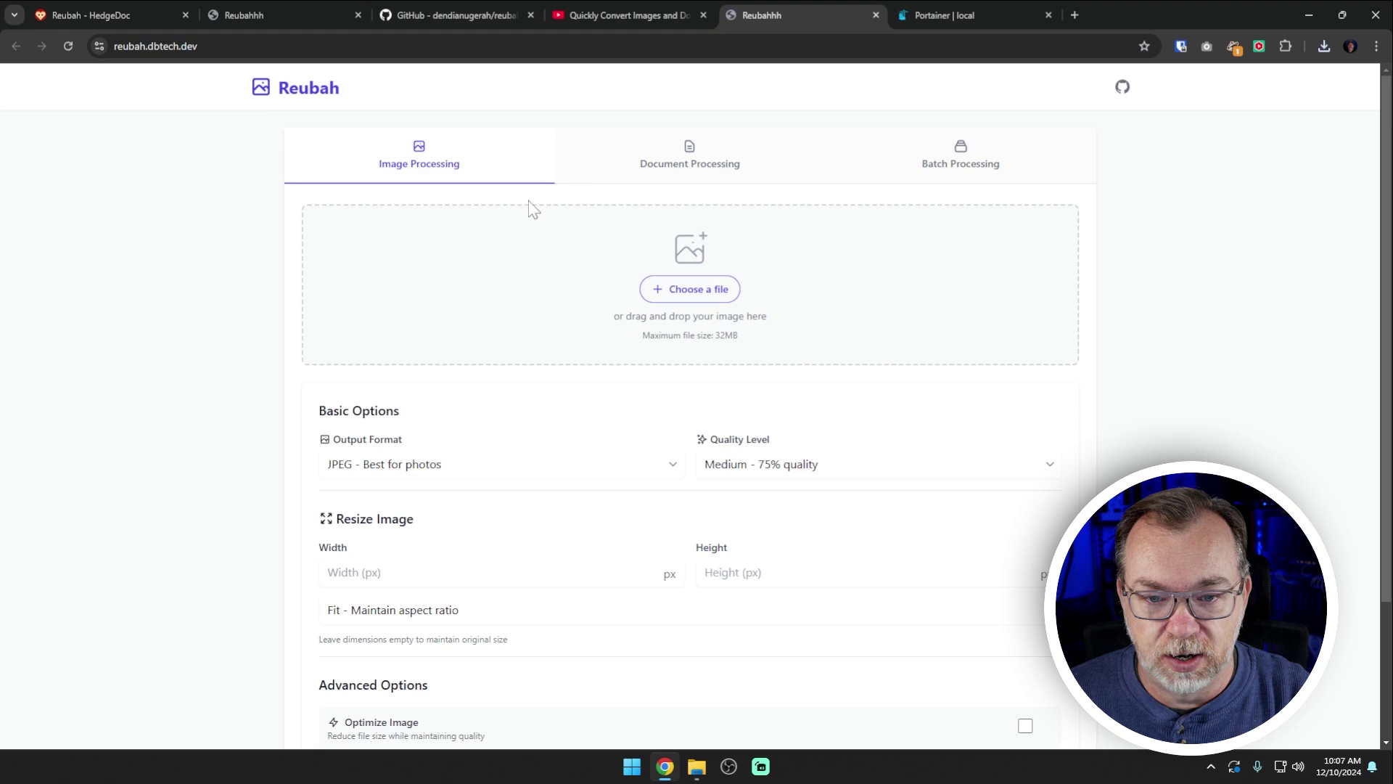
pyautogui.click(702, 173)
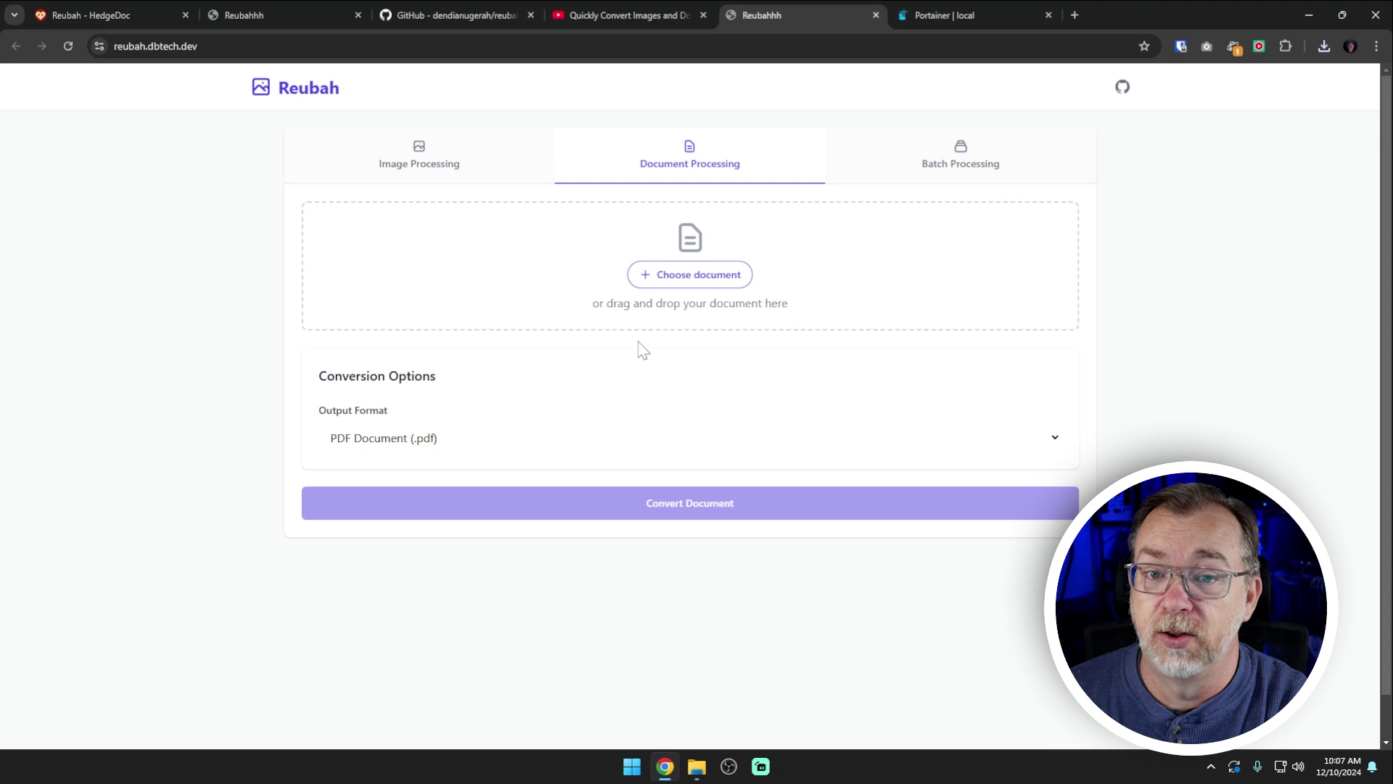
pyautogui.click(637, 439)
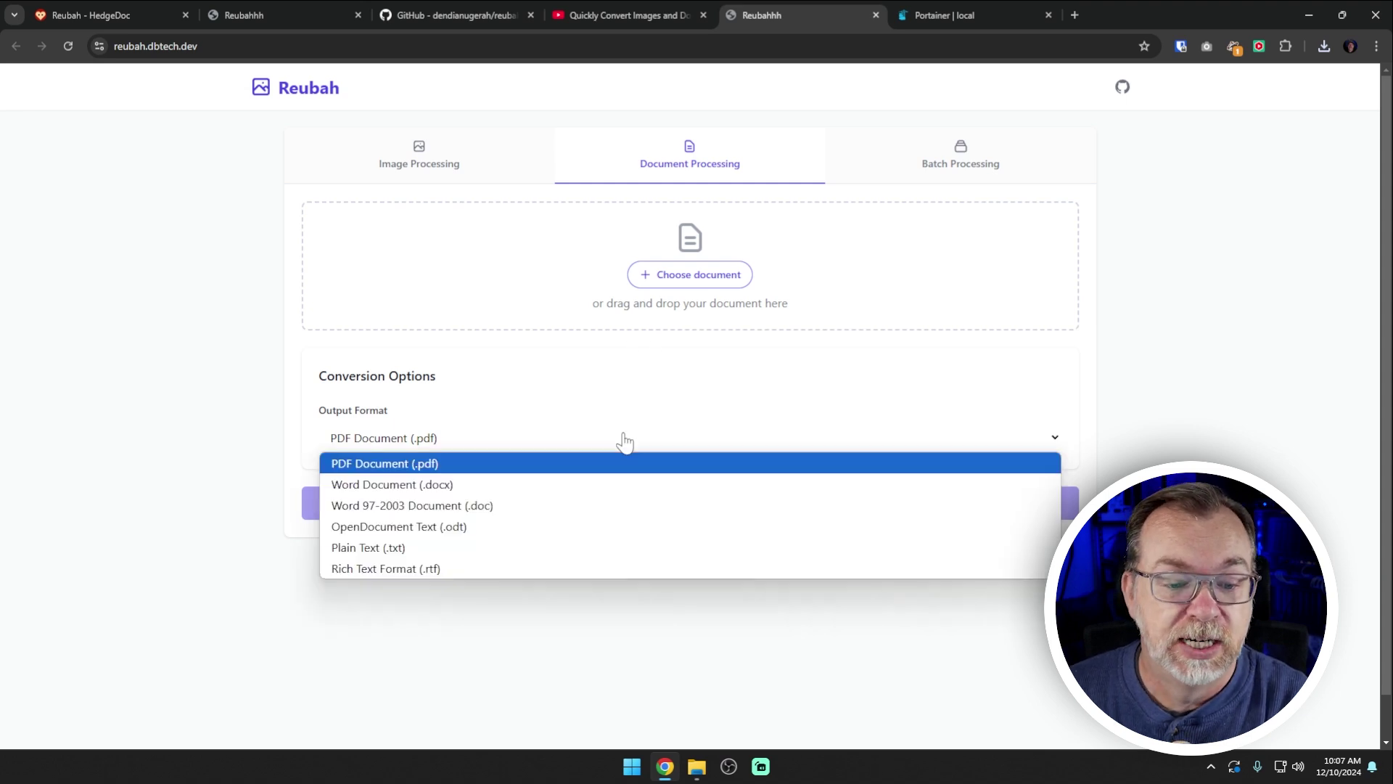
pyautogui.click(624, 440)
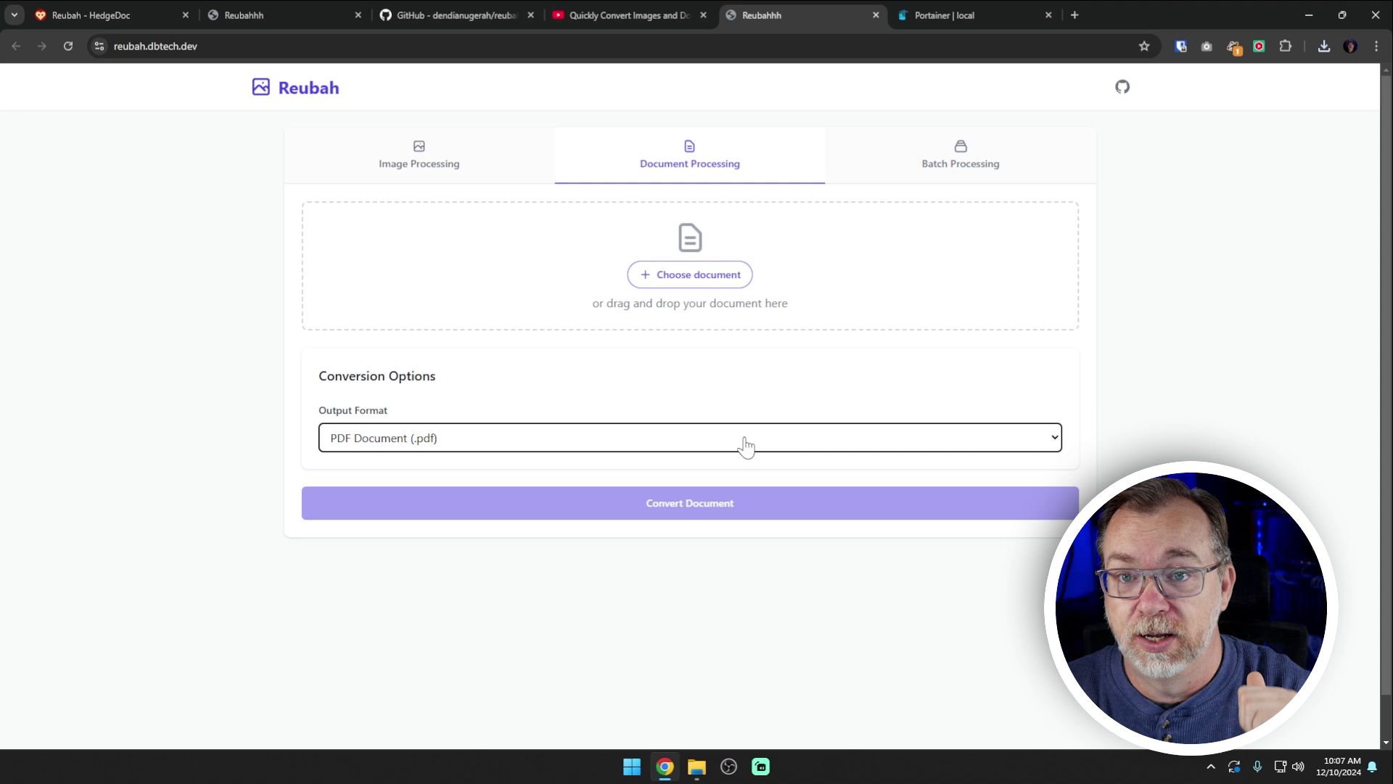
# - Add all seven screenshots from Pictures > Screenshots to Reubah's Batch Processing tab
pyautogui.click(959, 168)
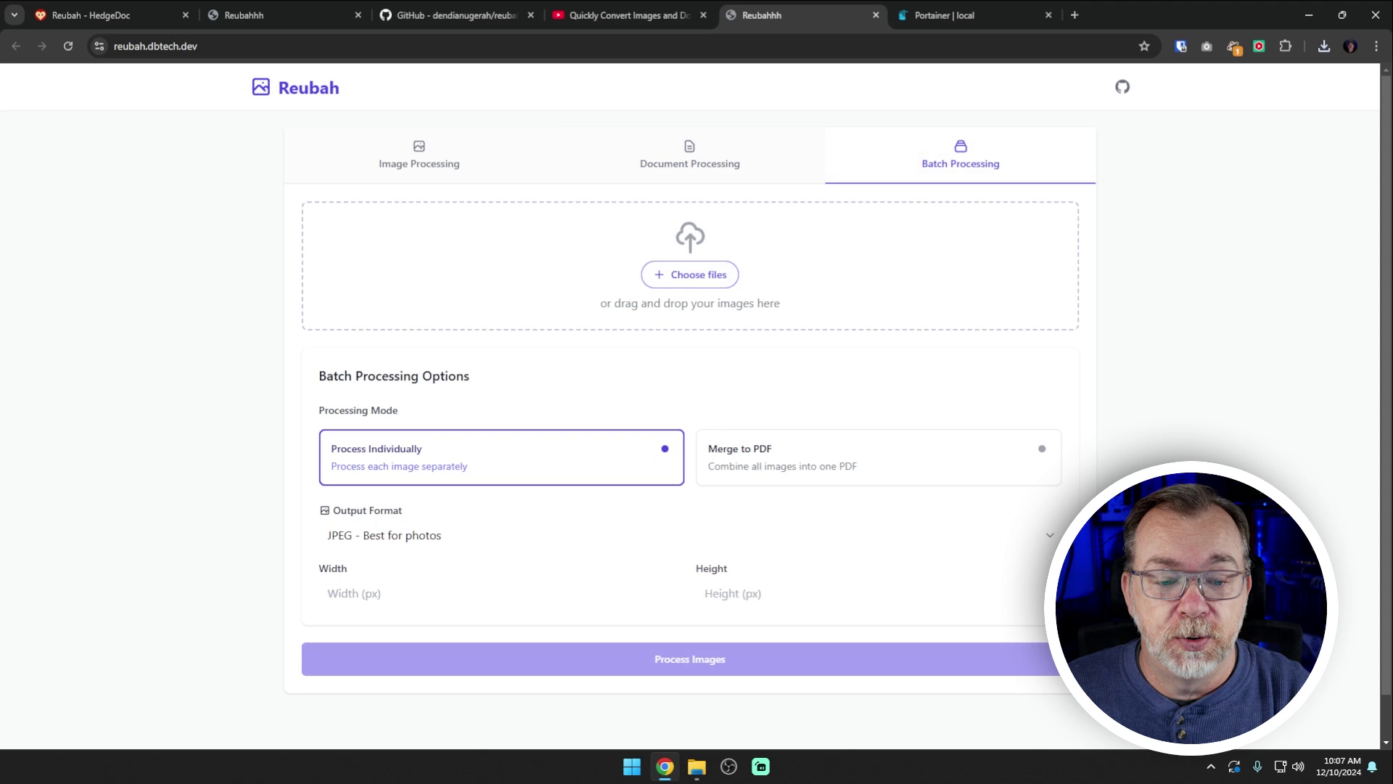
pyautogui.click(689, 279)
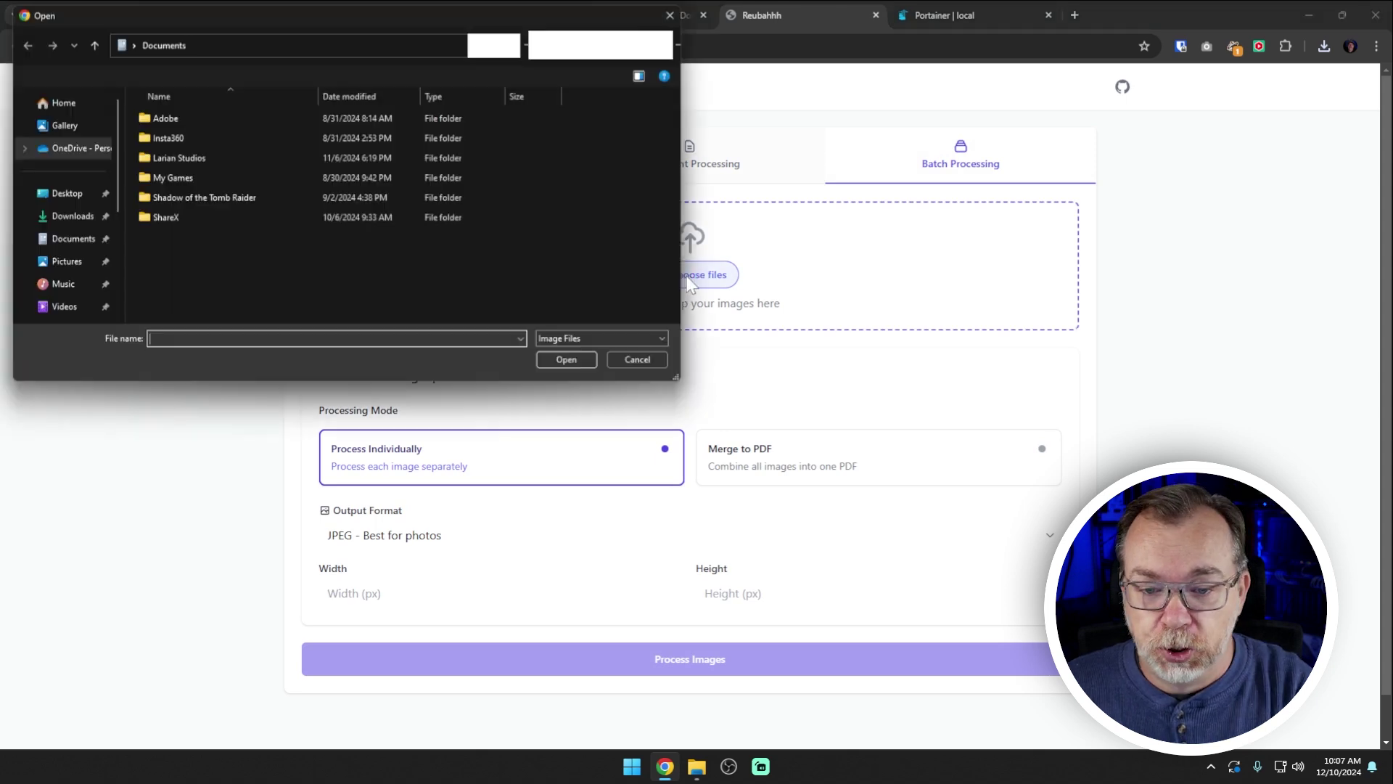
pyautogui.click(55, 267)
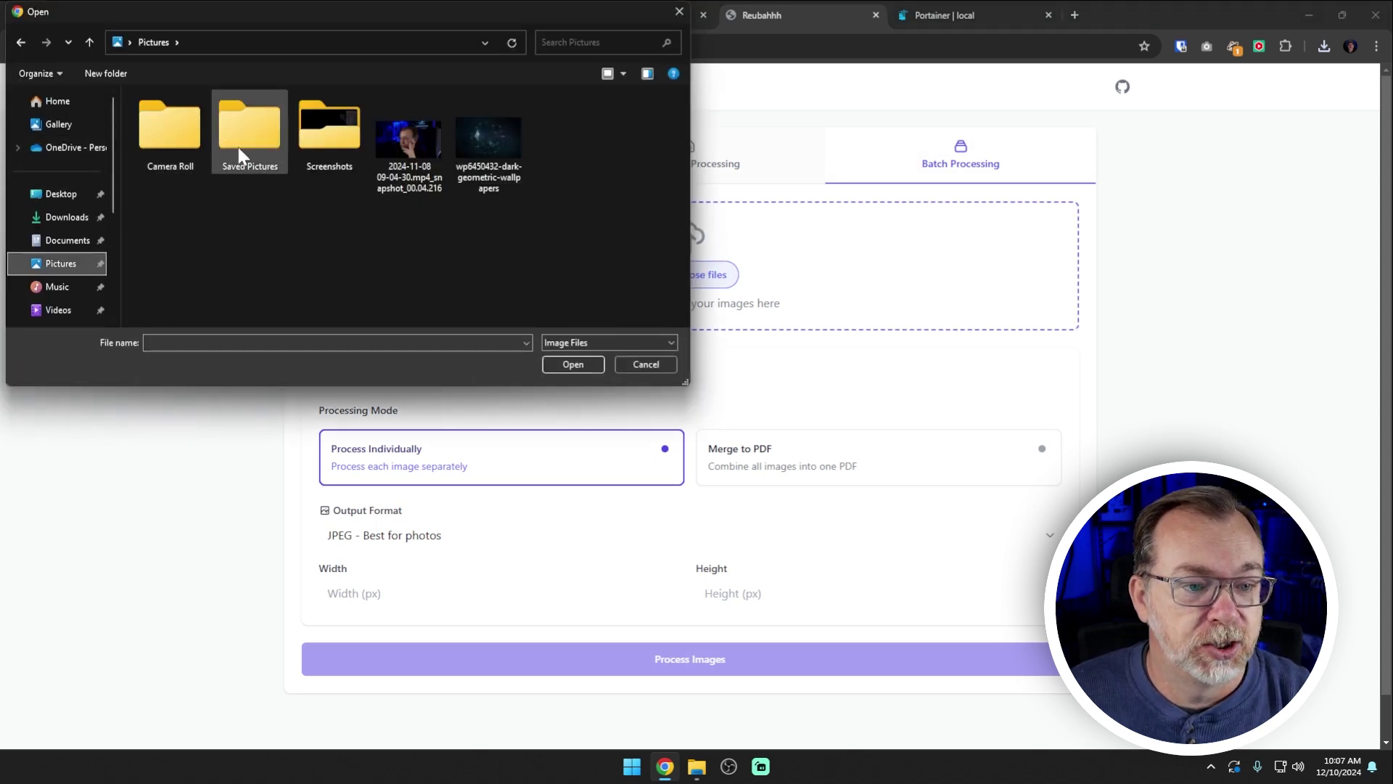
pyautogui.doubleClick(331, 130)
pyautogui.click(316, 148)
pyautogui.hotkey('shift', 'Right')
pyautogui.hotkey('shift', 'Right')
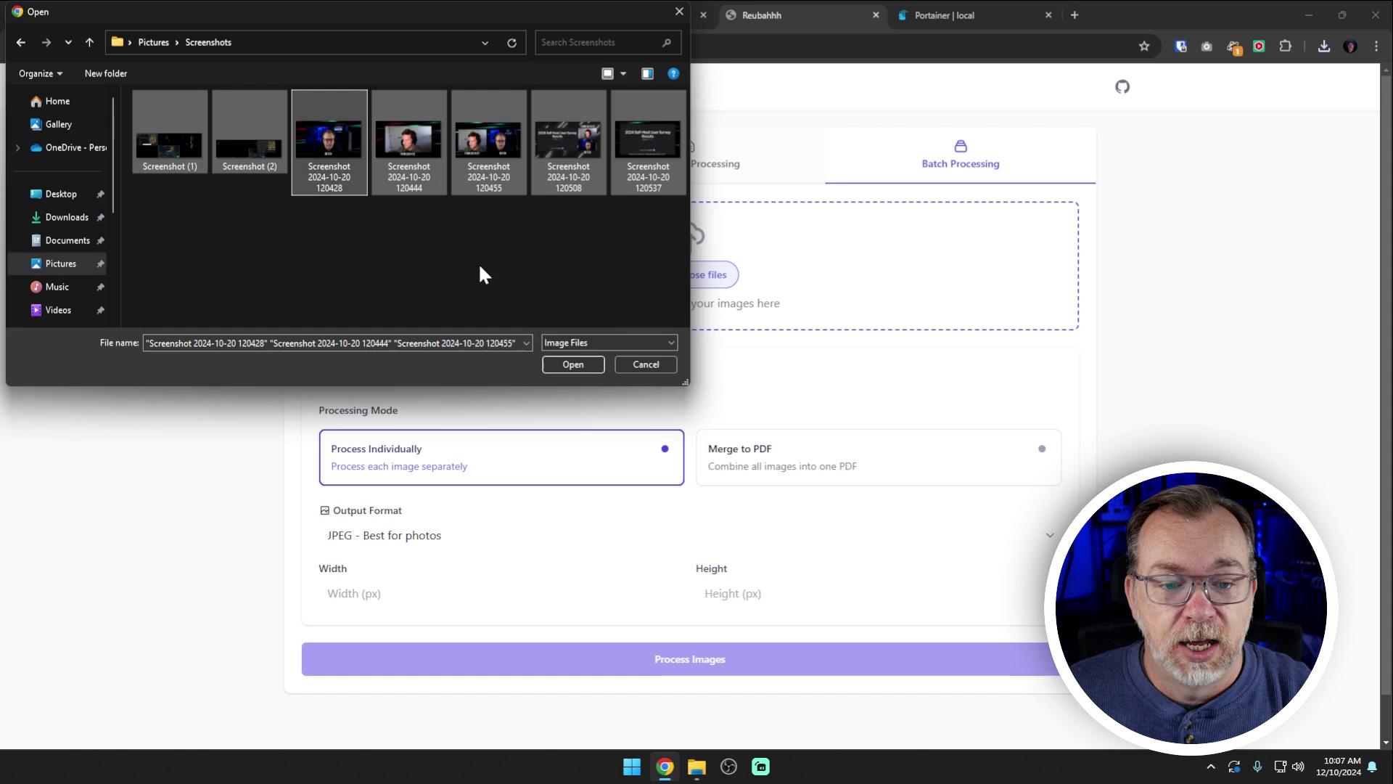
pyautogui.hotkey('ctrl', 'a')
pyautogui.click(568, 366)
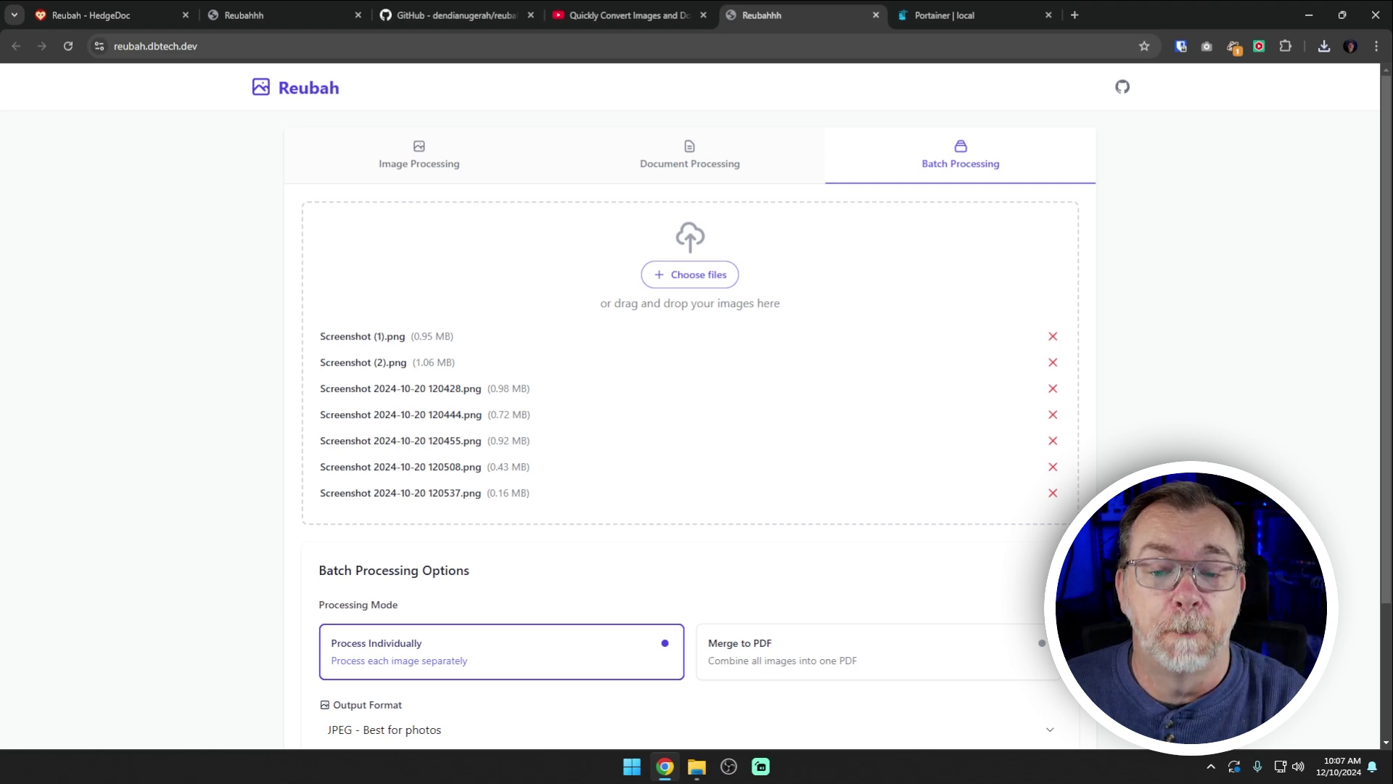
pyautogui.scroll(-3, 301, 409)
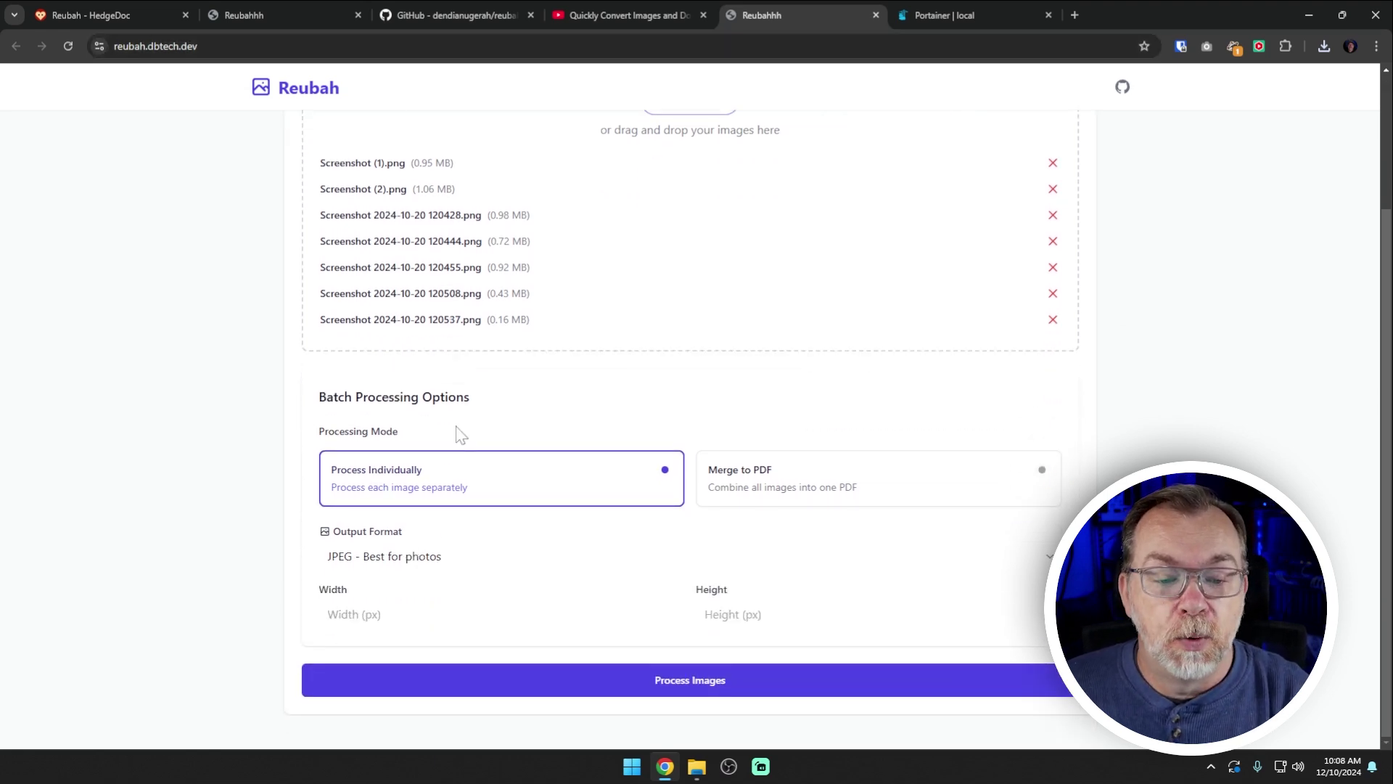
pyautogui.scroll(3, 477, 398)
pyautogui.scroll(-3, 512, 431)
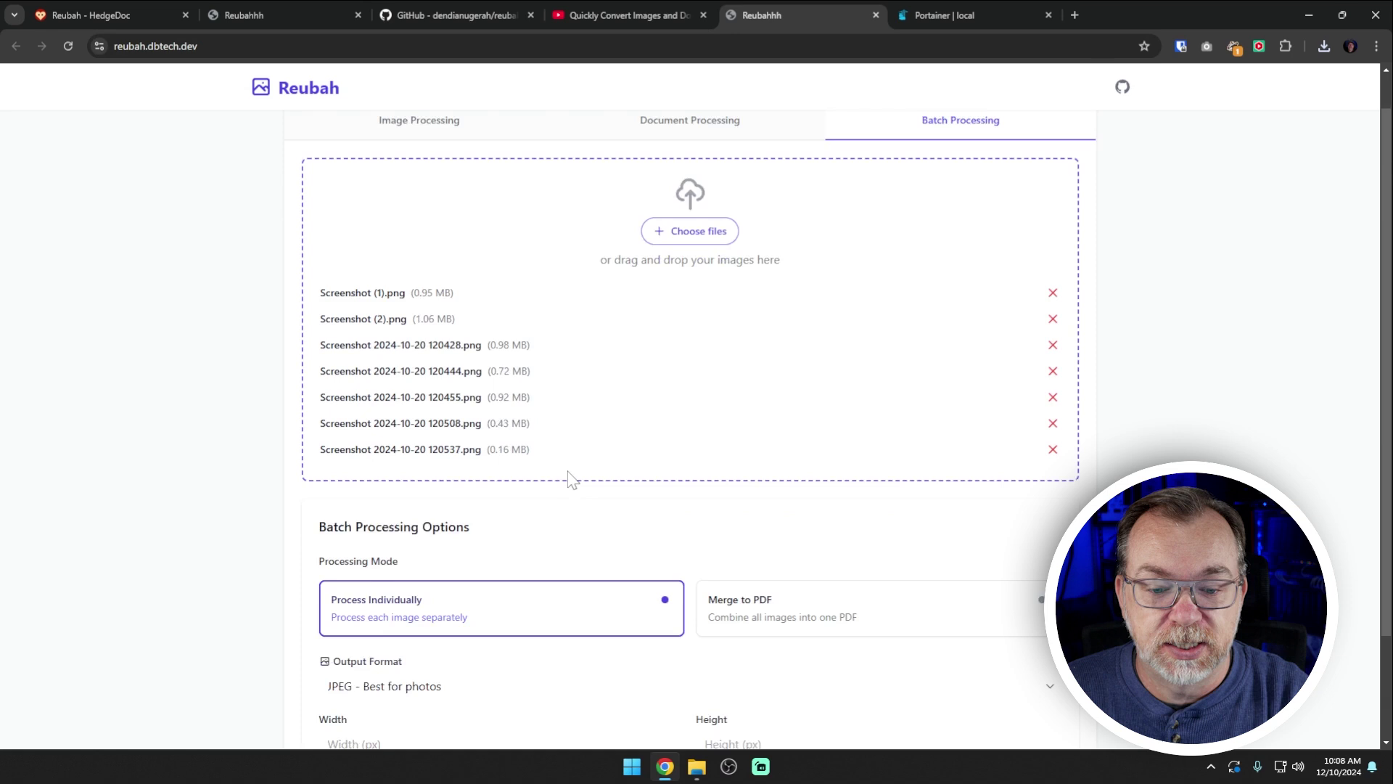
pyautogui.click(419, 559)
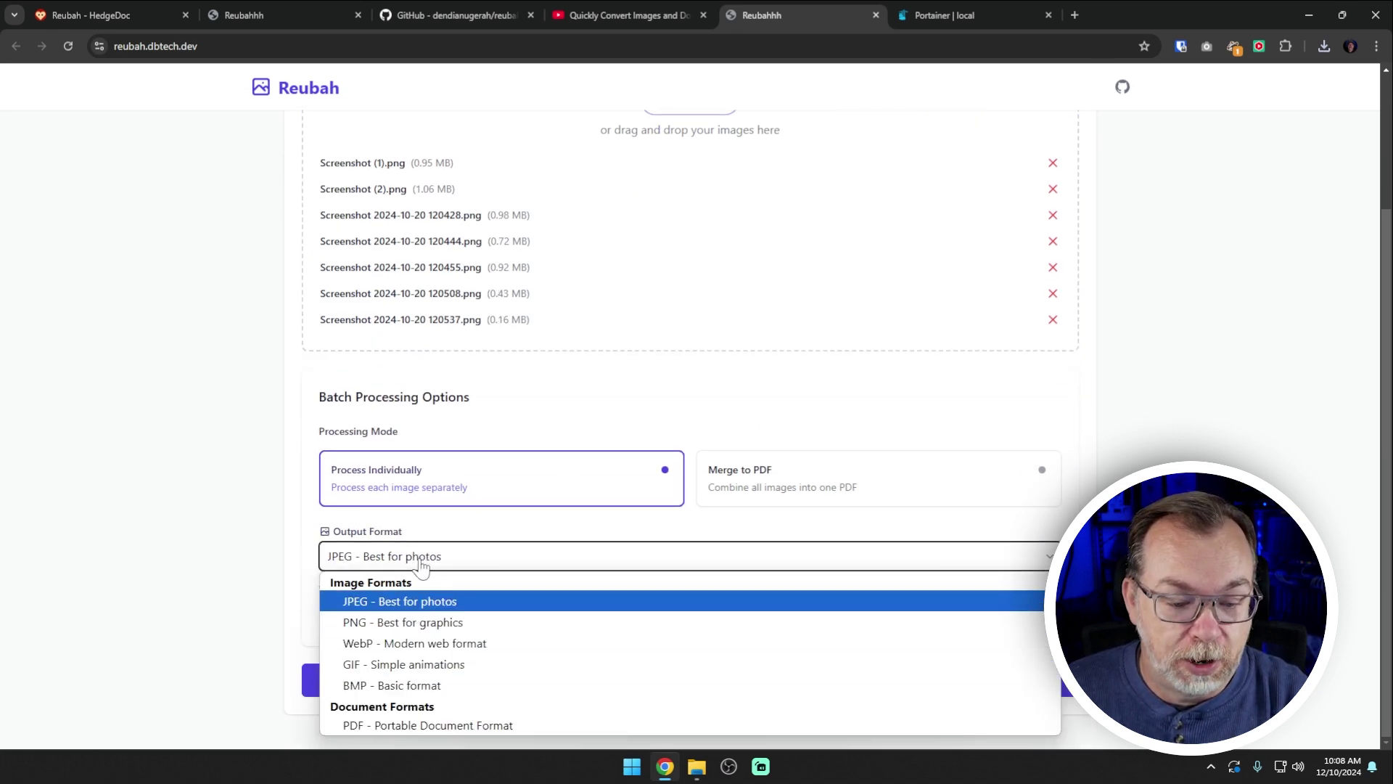
pyautogui.click(416, 602)
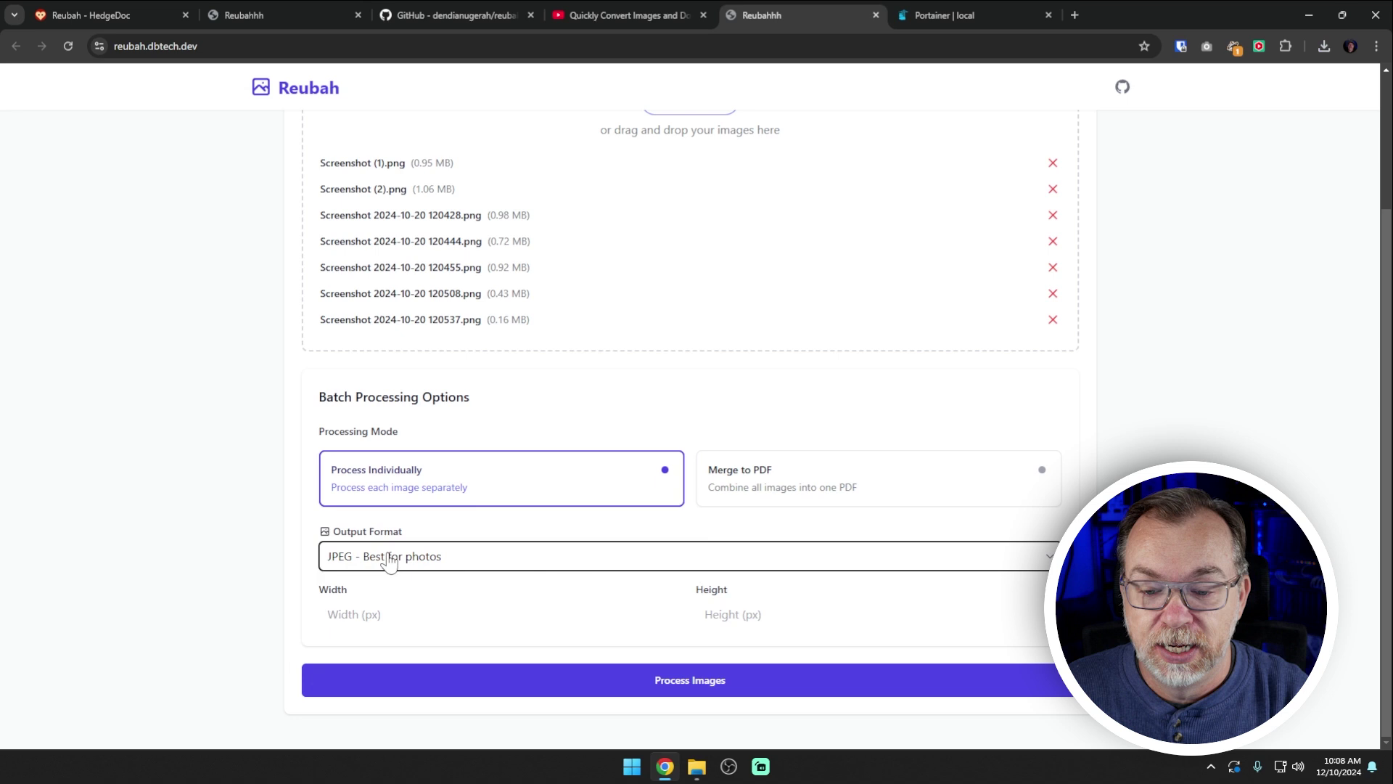
pyautogui.scroll(3, 592, 538)
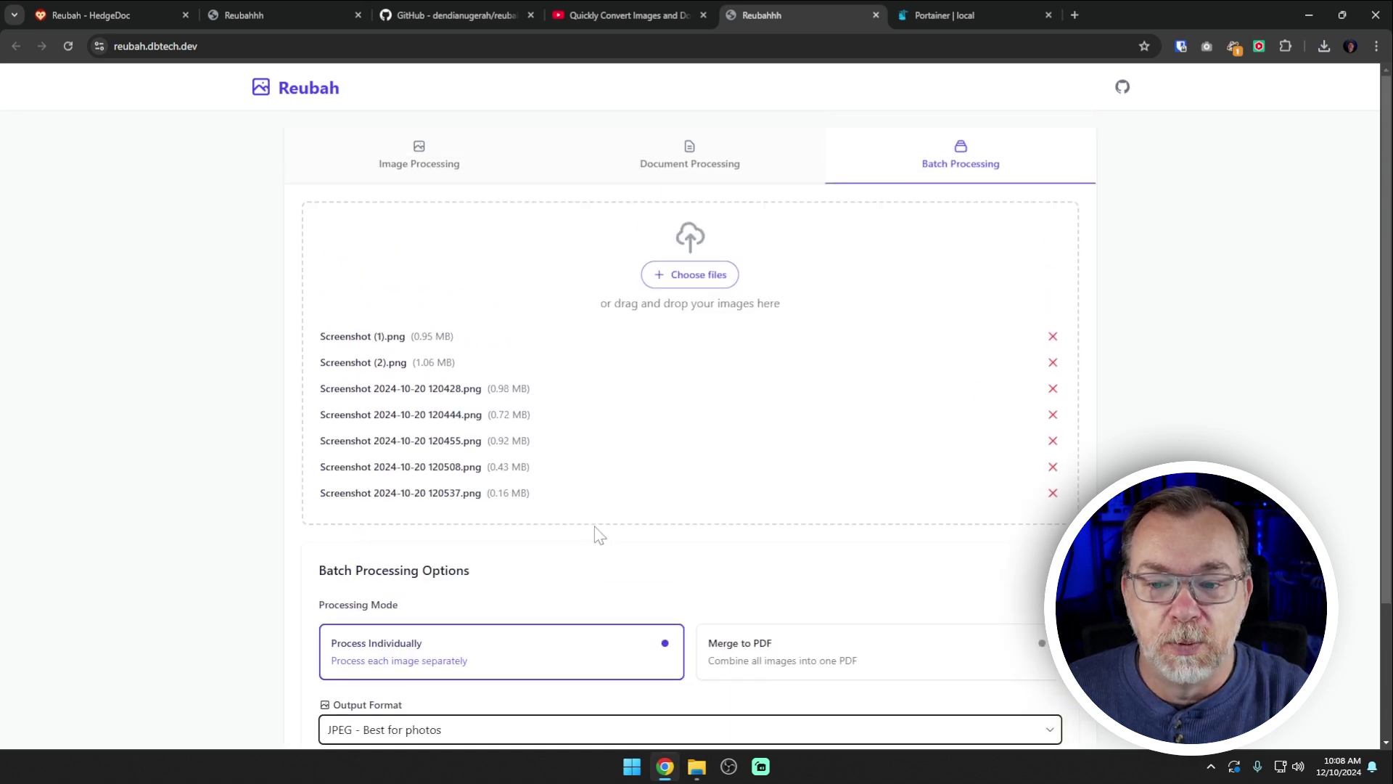
pyautogui.scroll(-3, 596, 536)
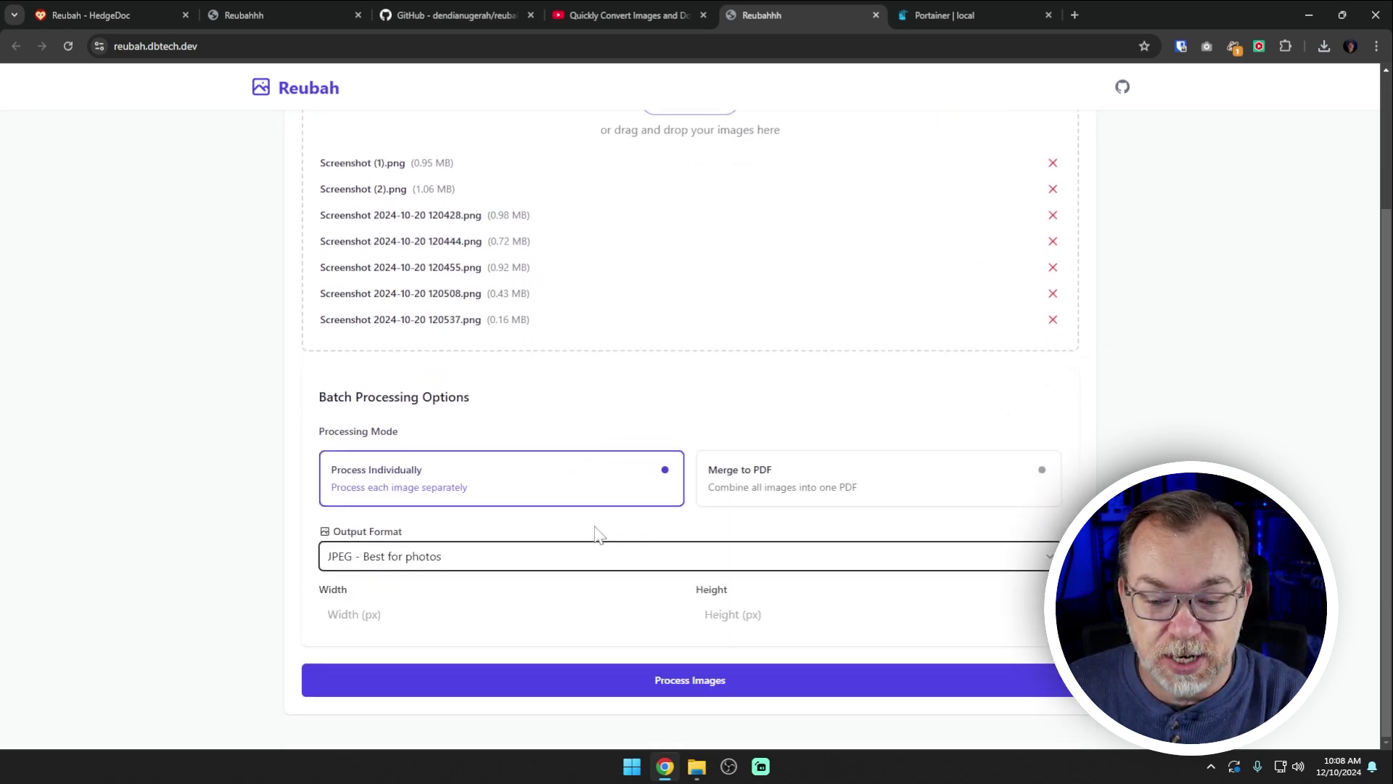
pyautogui.click(569, 563)
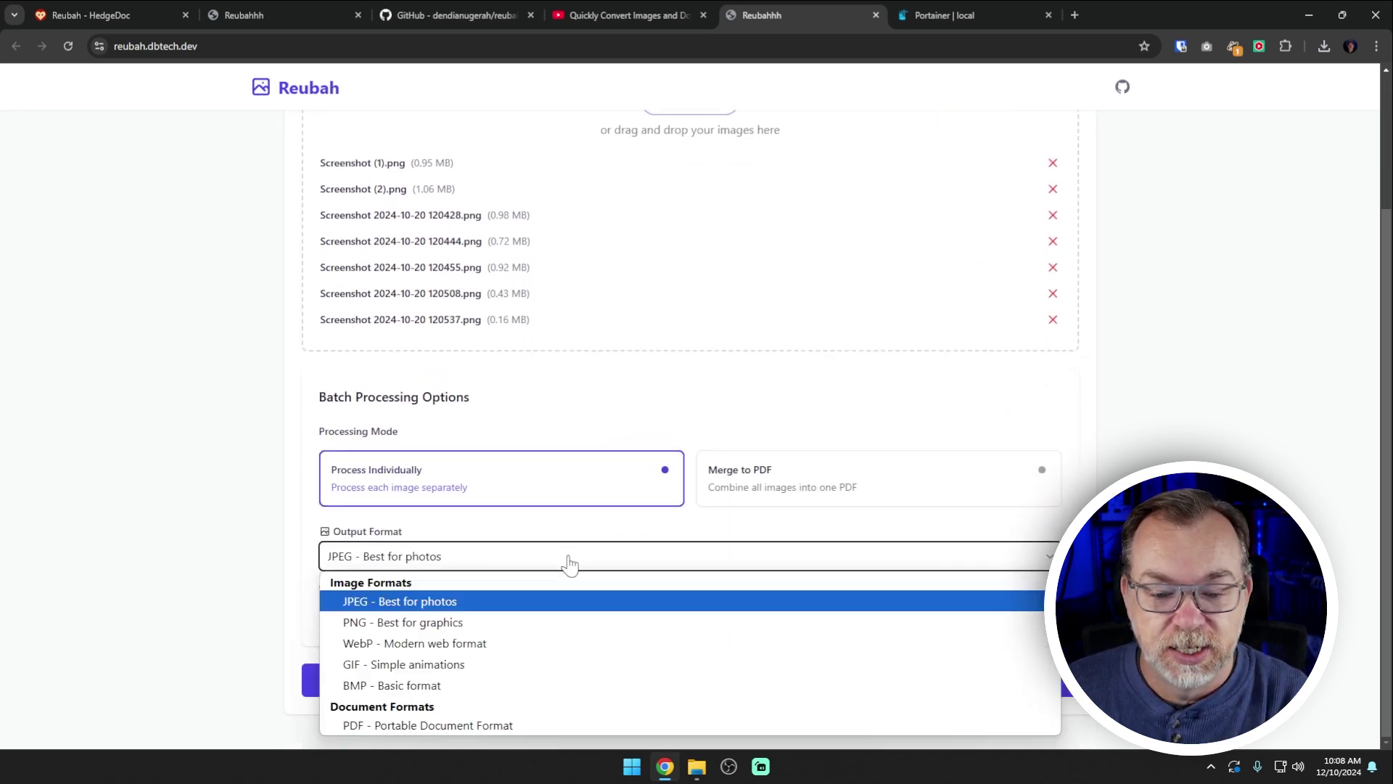
pyautogui.click(512, 565)
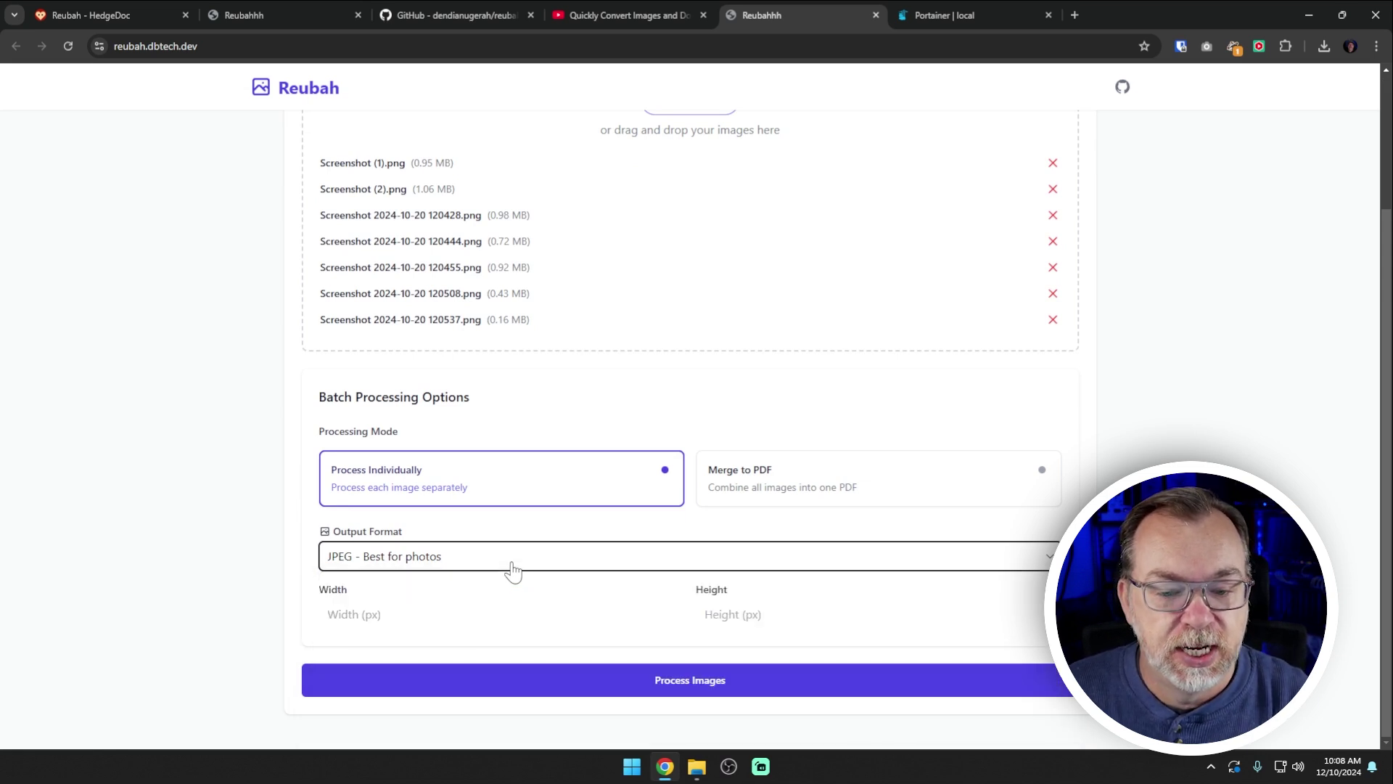
pyautogui.click(476, 614)
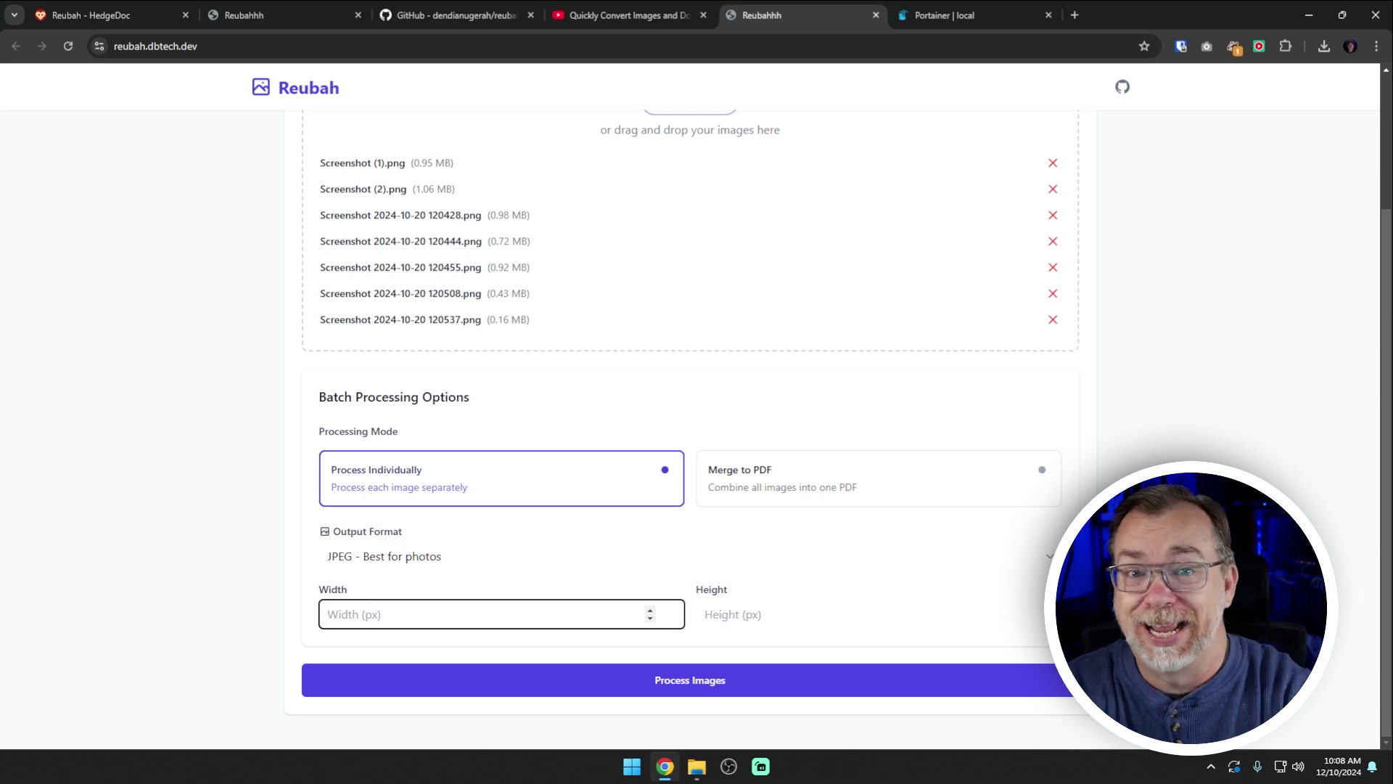
# - Process the seven screenshots to JPEG, allow multiple downloads, and check the downloaded files
pyautogui.click(688, 680)
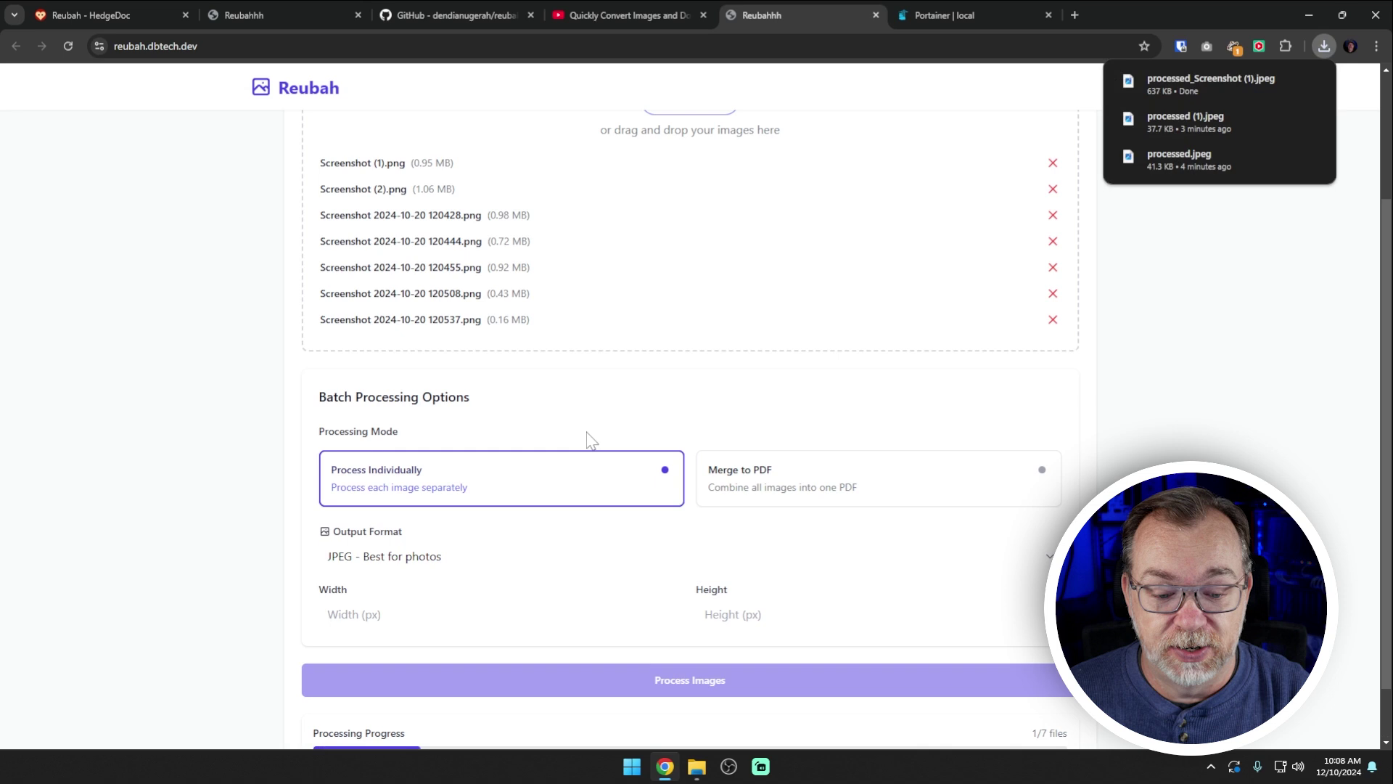
pyautogui.scroll(-1, 590, 439)
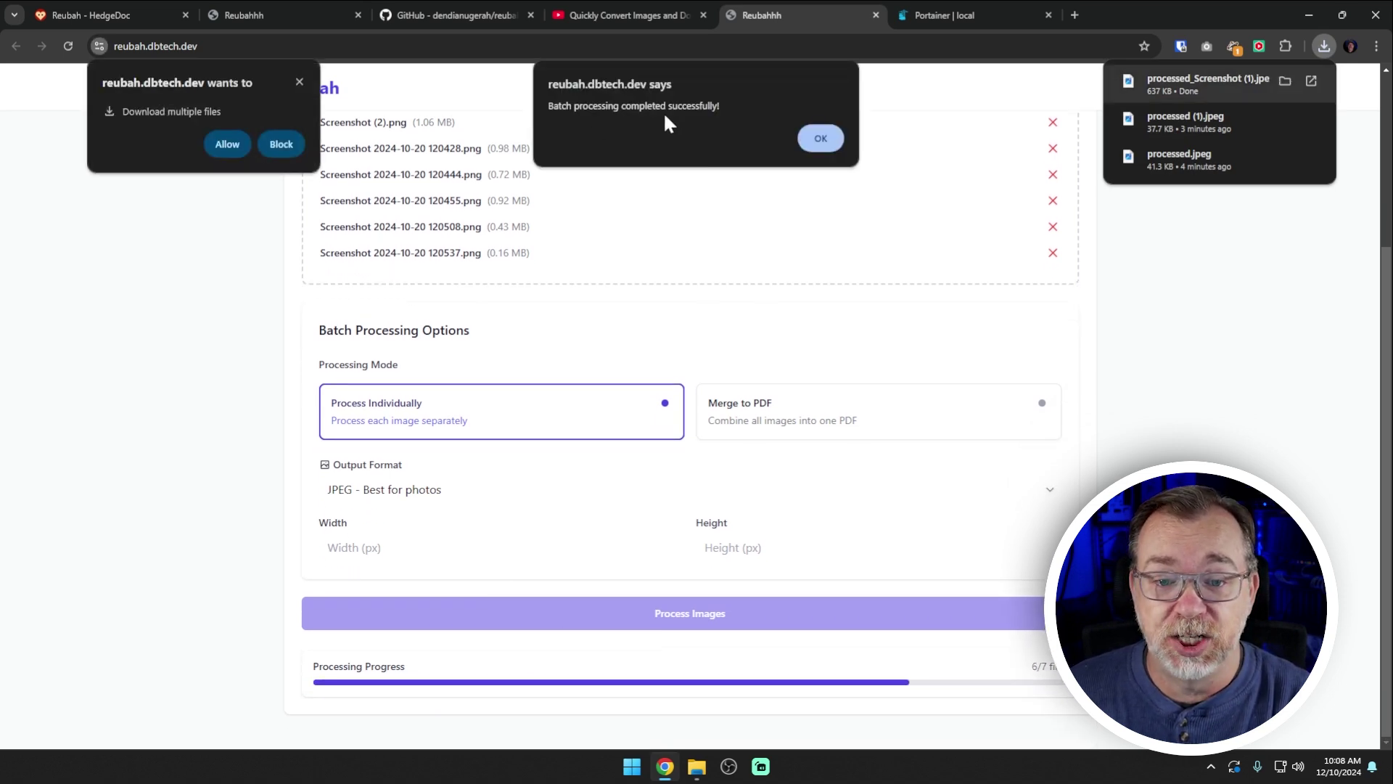
pyautogui.click(819, 139)
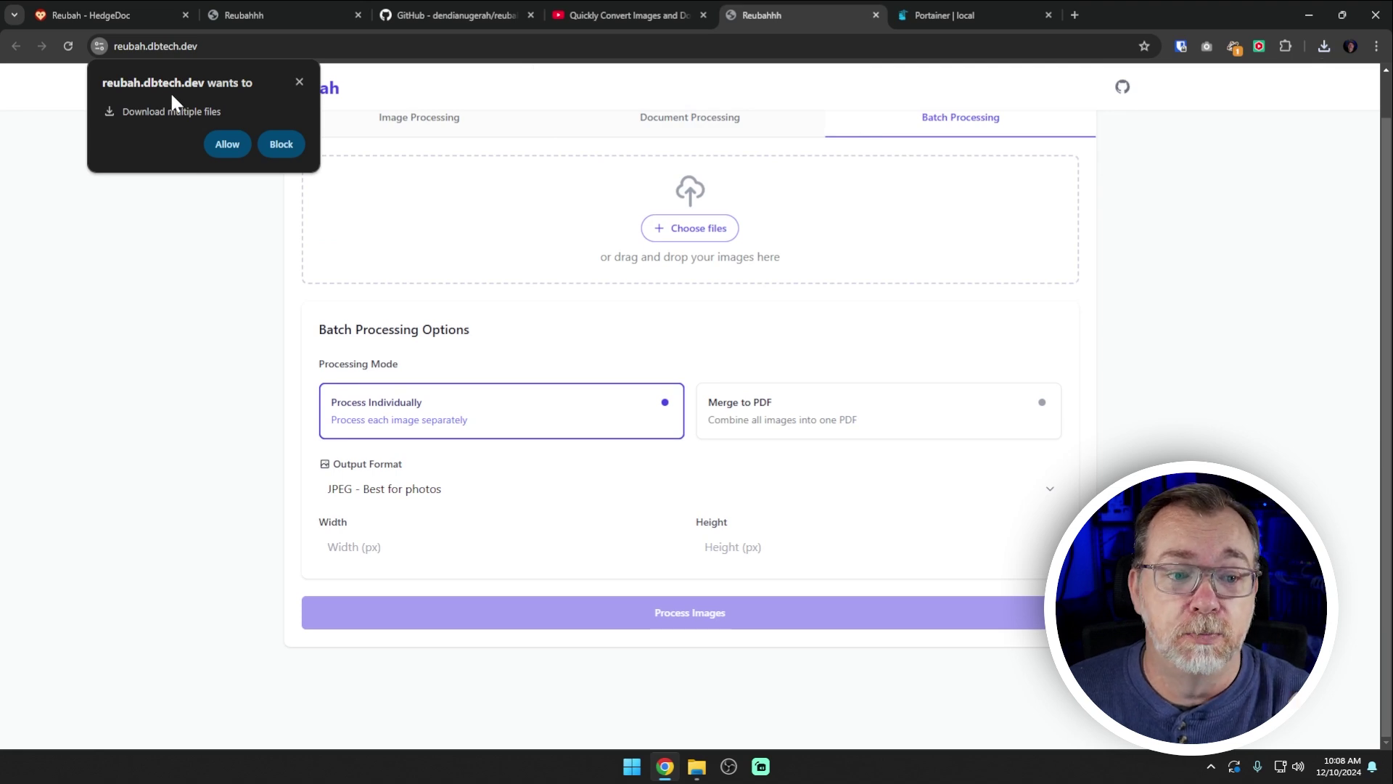
pyautogui.click(222, 144)
pyautogui.click(1323, 46)
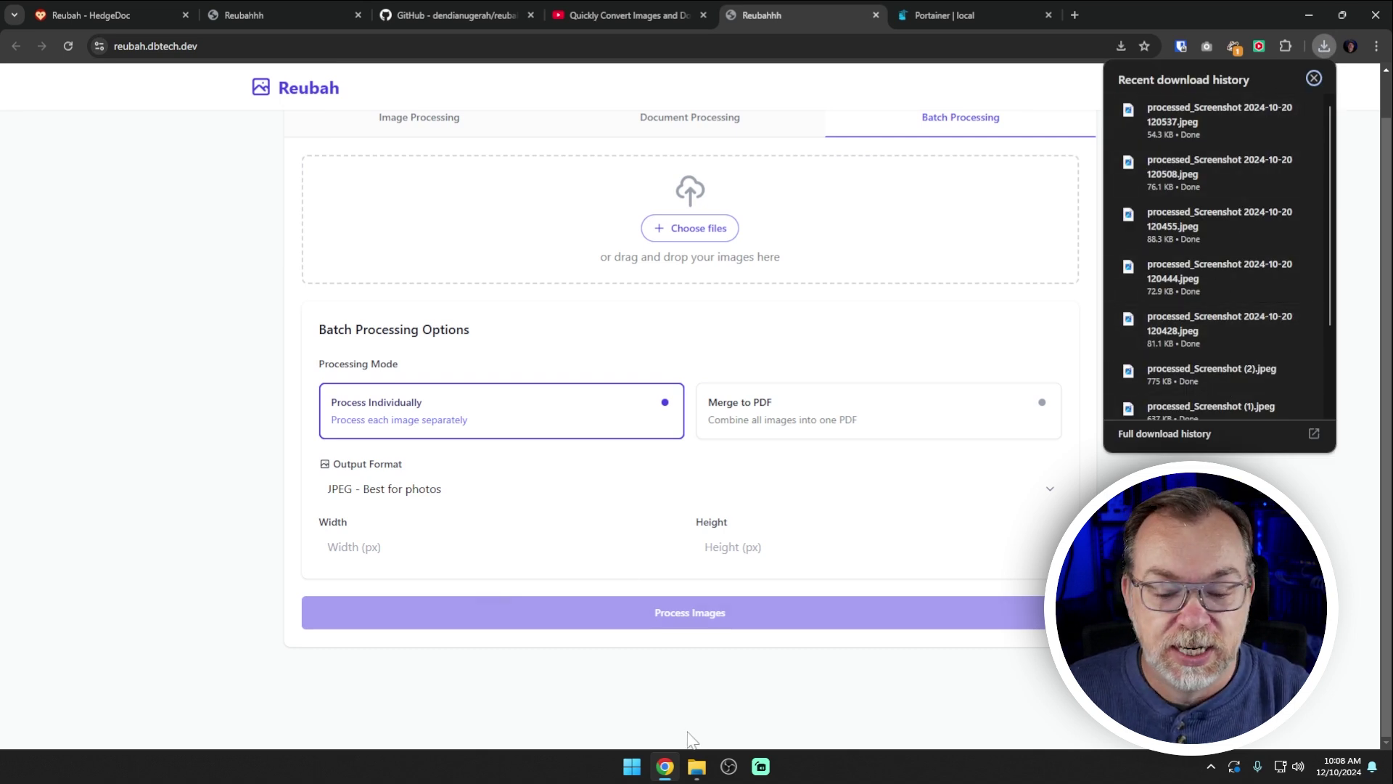
# - Select all original screenshots in Pictures > Screenshots to see their 5.22 MB total
pyautogui.click(697, 766)
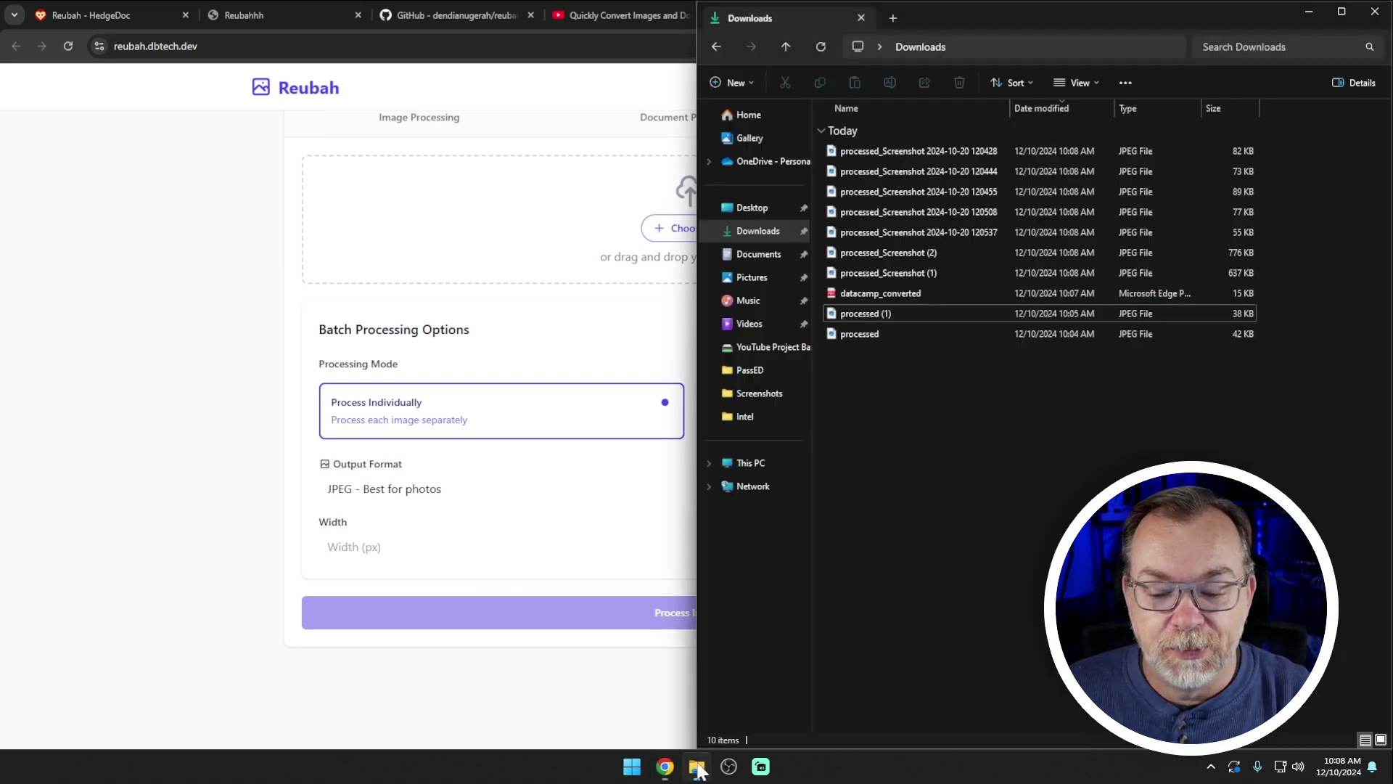
pyautogui.click(753, 280)
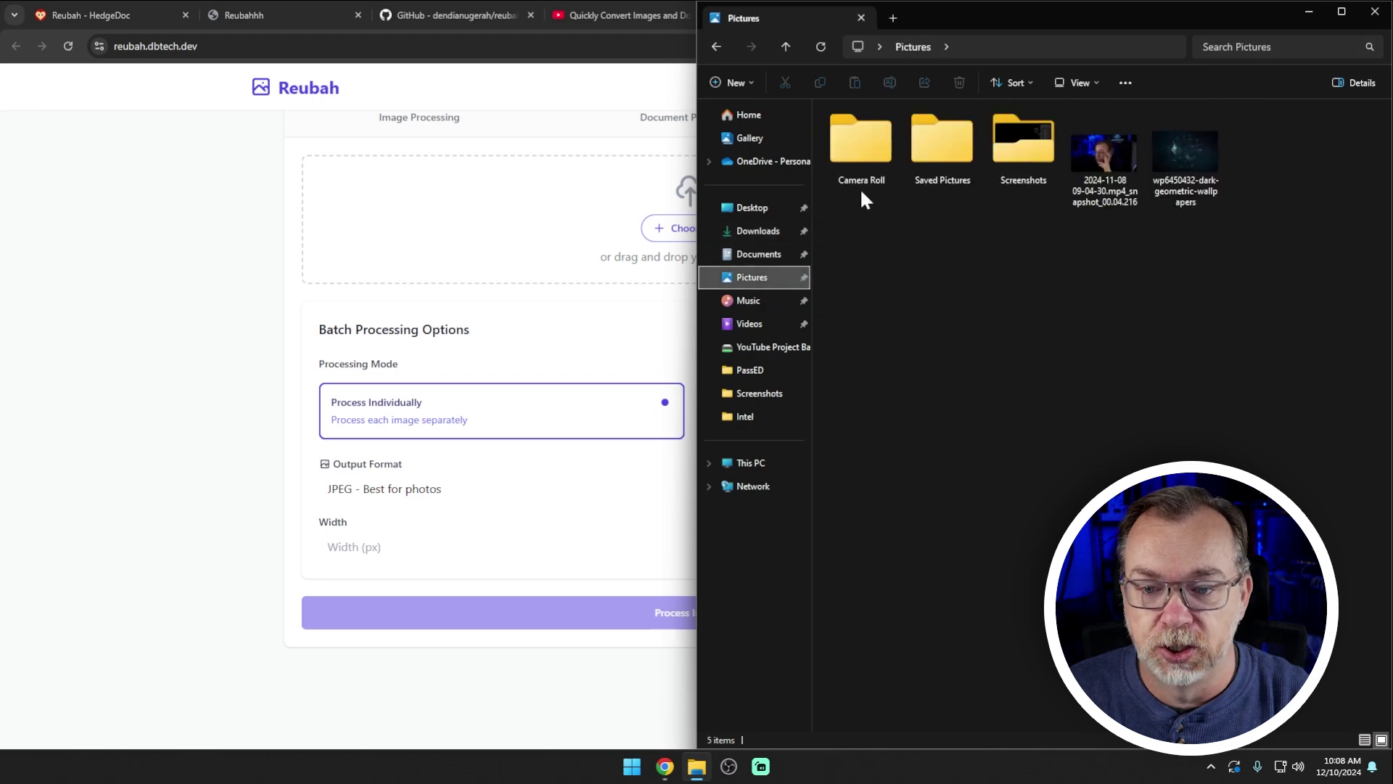
pyautogui.doubleClick(1025, 157)
pyautogui.hotkey('ctrl', 'a')
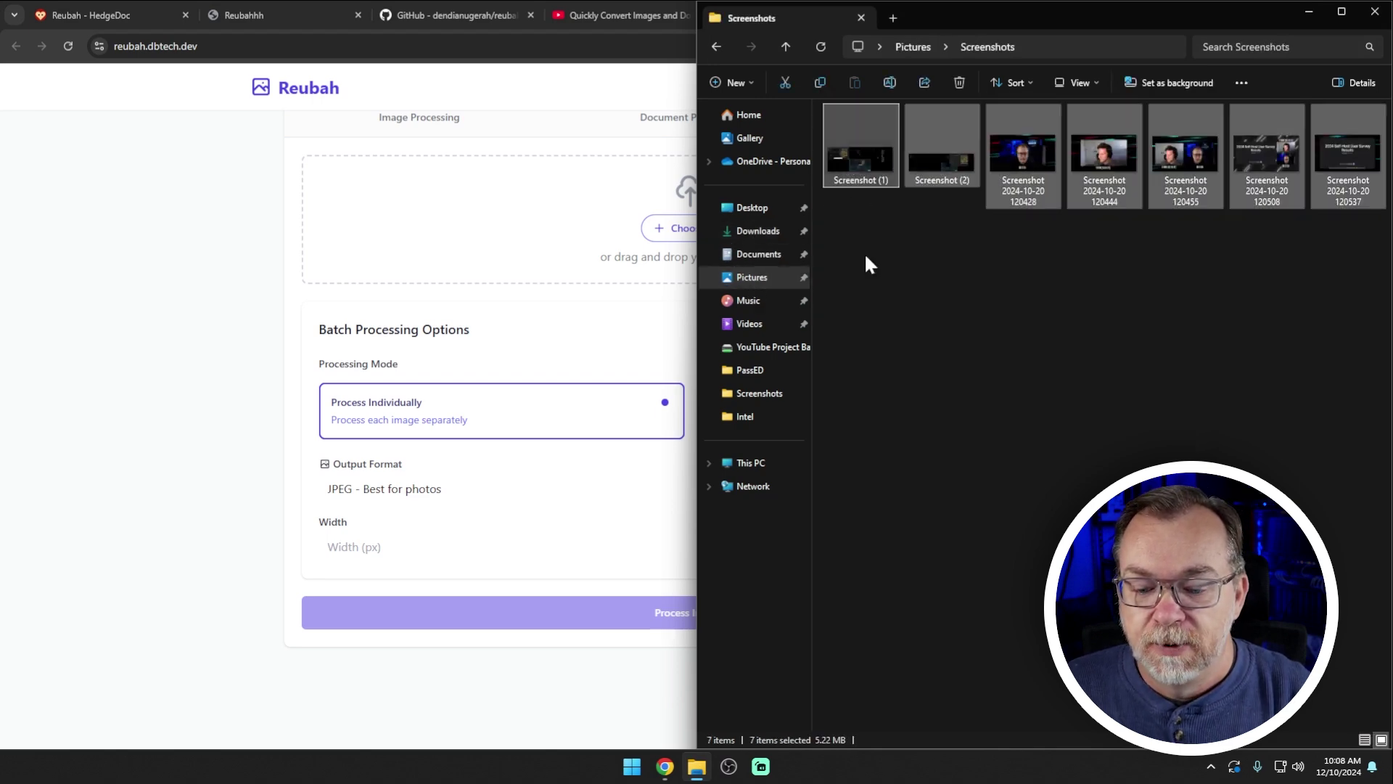
pyautogui.moveTo(1067, 15); pyautogui.dragTo(521, 130)
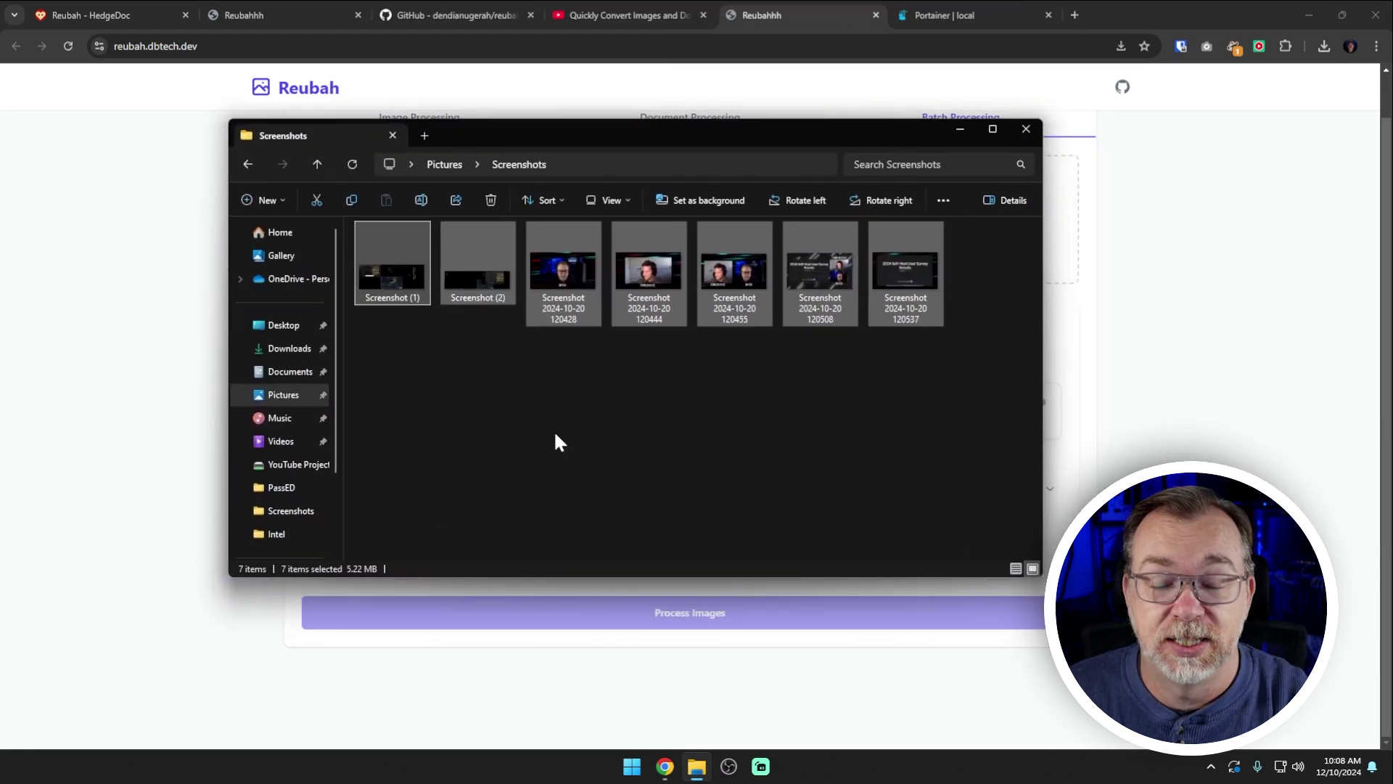
# - Select the seven processed_Screenshot JPEGs in Downloads, totalling 1.74 MB
pyautogui.hotkey('alt', 'Left')
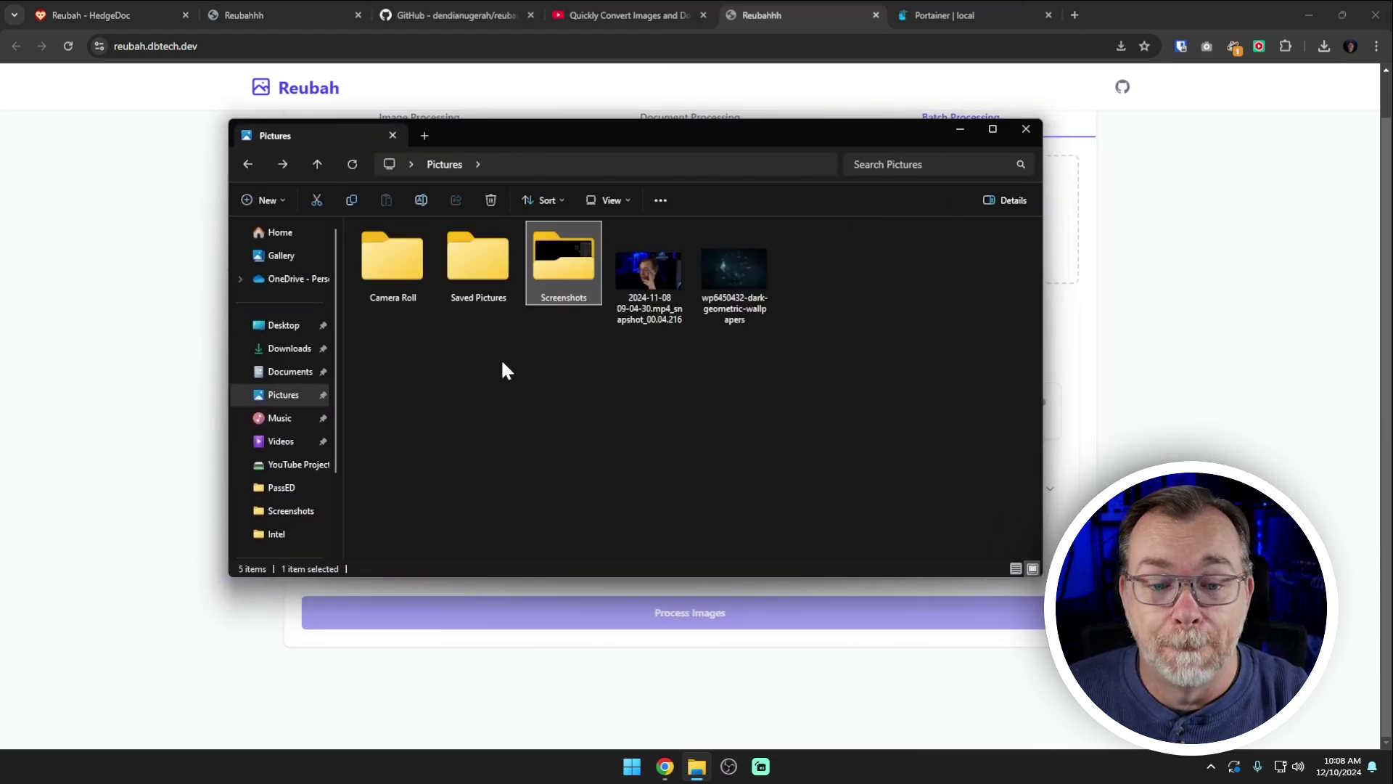
pyautogui.click(283, 349)
pyautogui.click(394, 270)
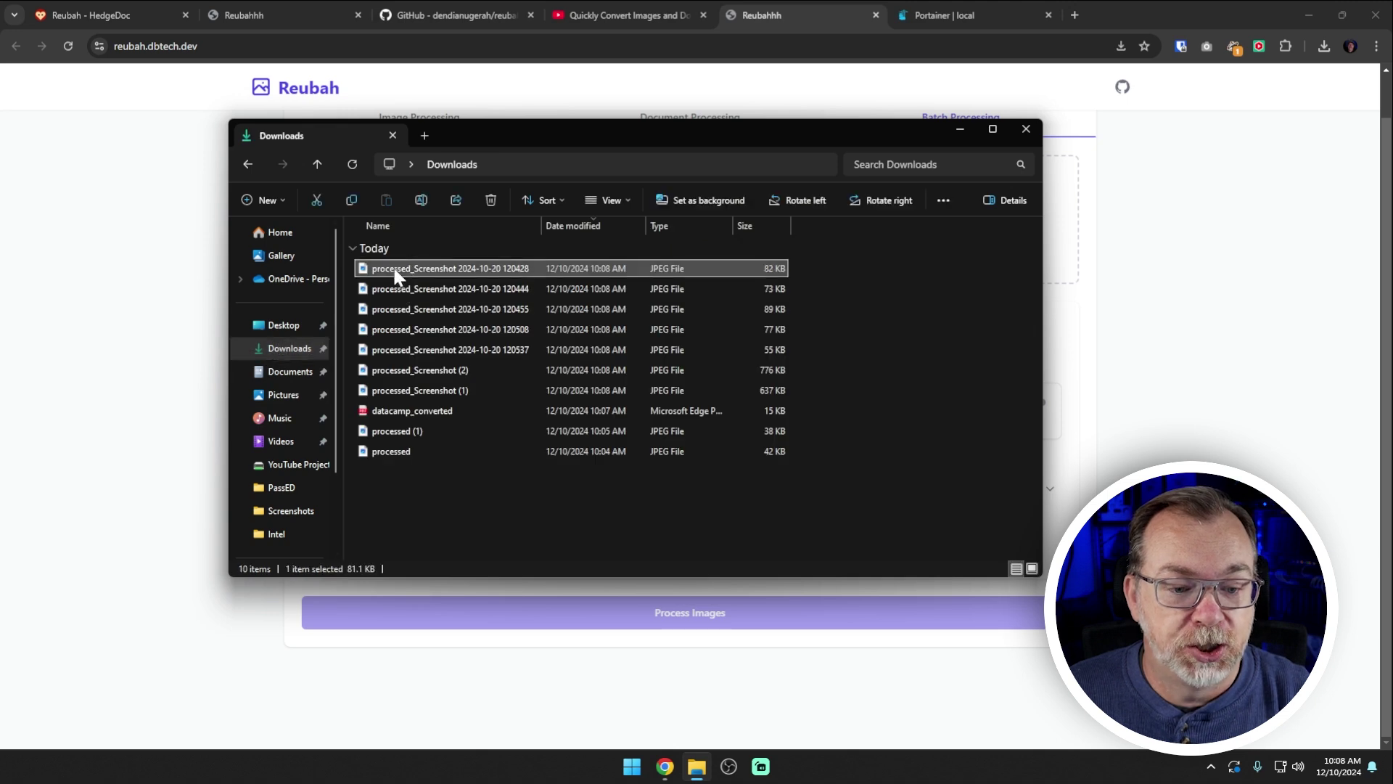
pyautogui.keyDown('shift'); pyautogui.click(406, 350); pyautogui.keyUp('shift')
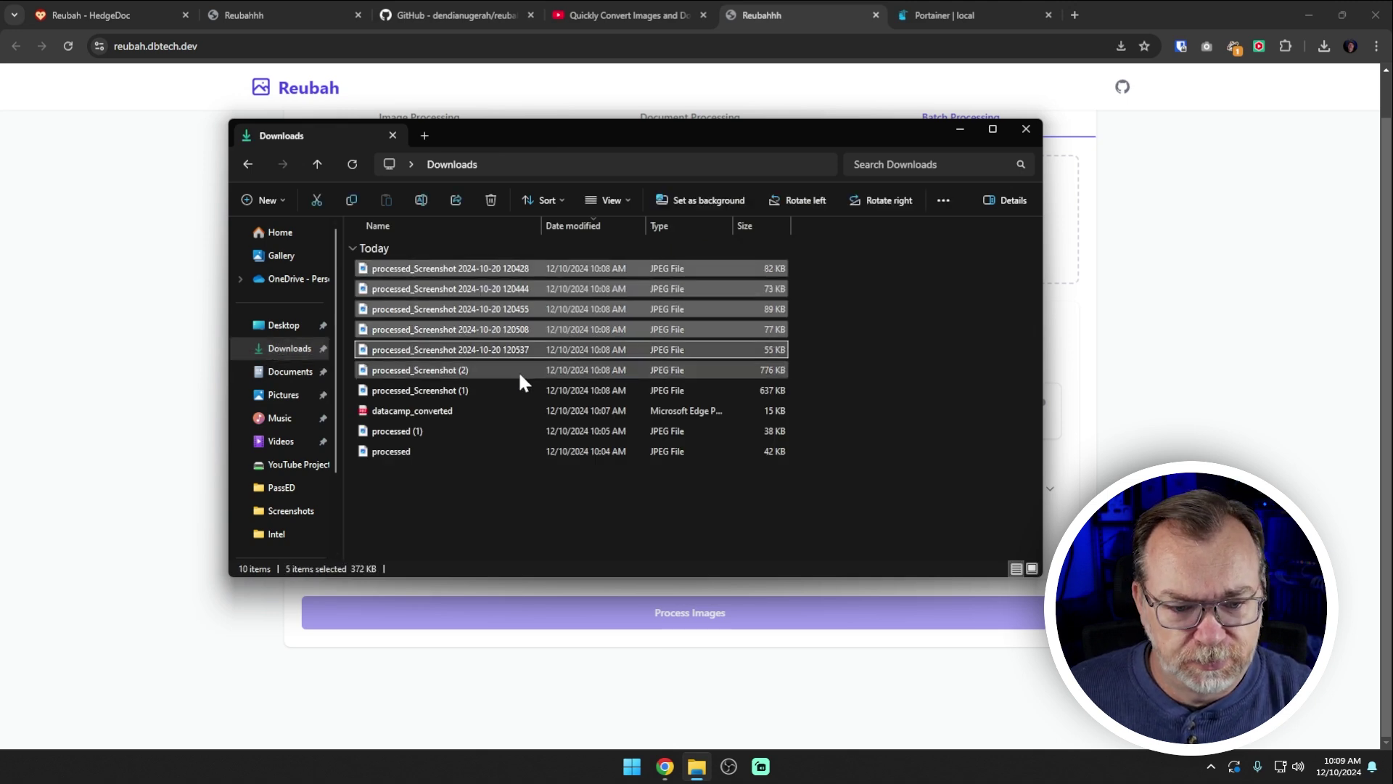
pyautogui.keyDown('shift'); pyautogui.click(448, 389); pyautogui.keyUp('shift')
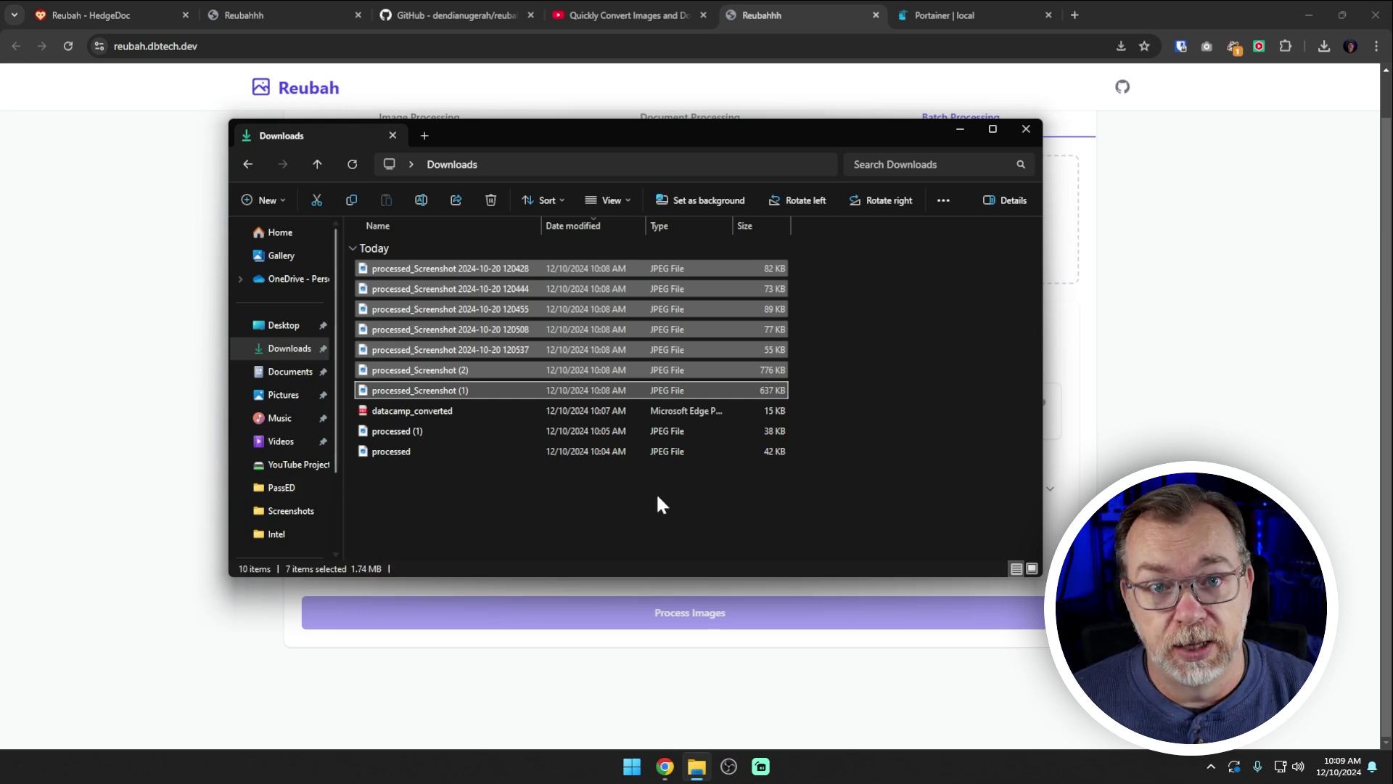
# - Re-add the seven screenshots to Reubah's batch upload list
pyautogui.click(1136, 388)
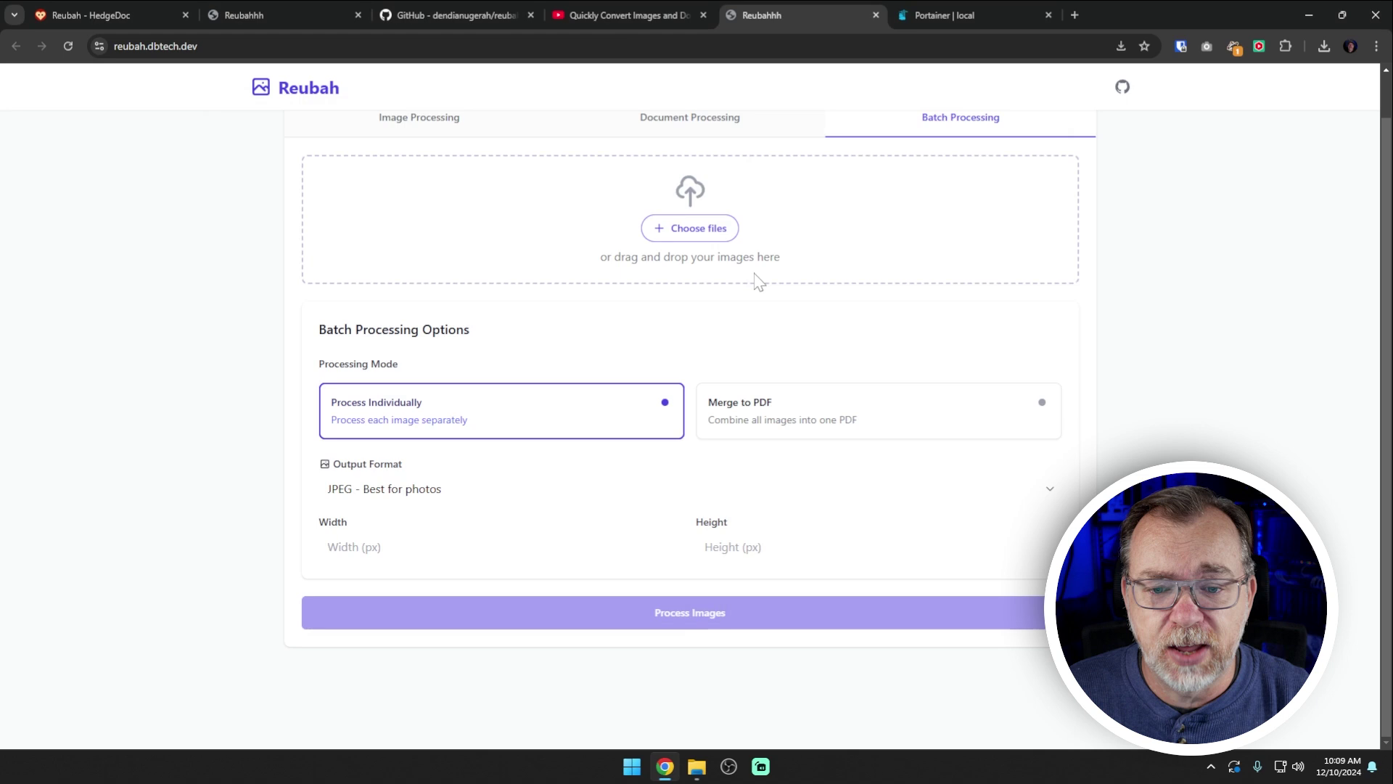
pyautogui.click(692, 227)
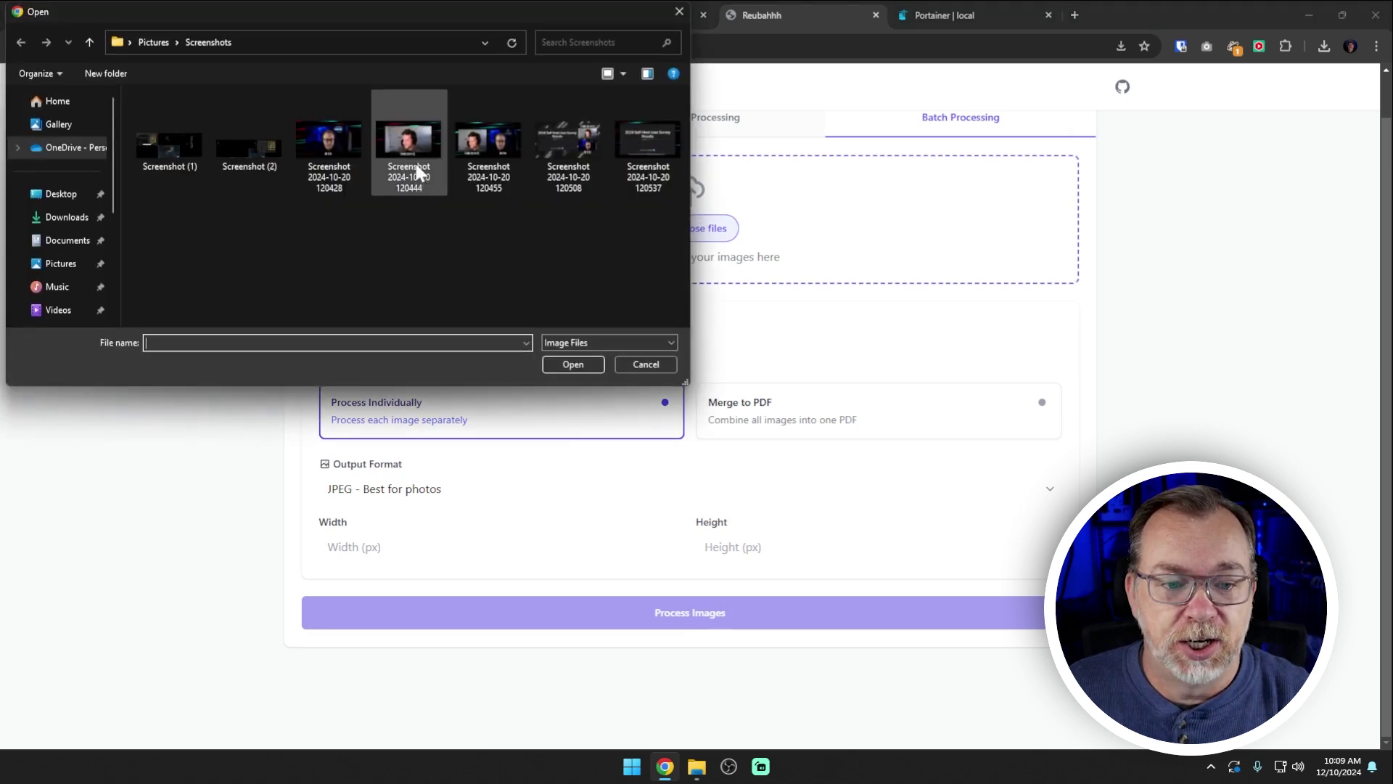
pyautogui.click(171, 138)
pyautogui.keyDown('shift'); pyautogui.click(661, 140); pyautogui.keyUp('shift')
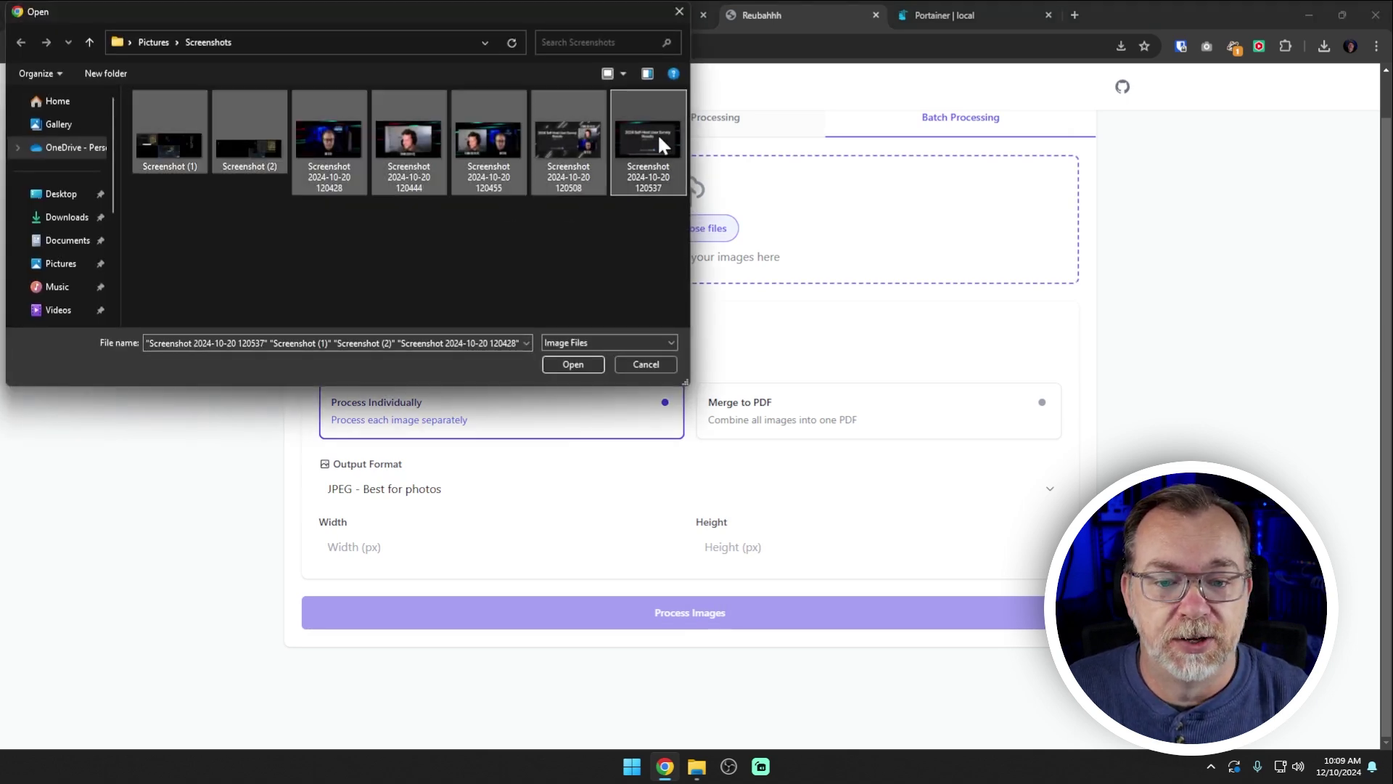
pyautogui.click(558, 369)
pyautogui.scroll(-2, 719, 552)
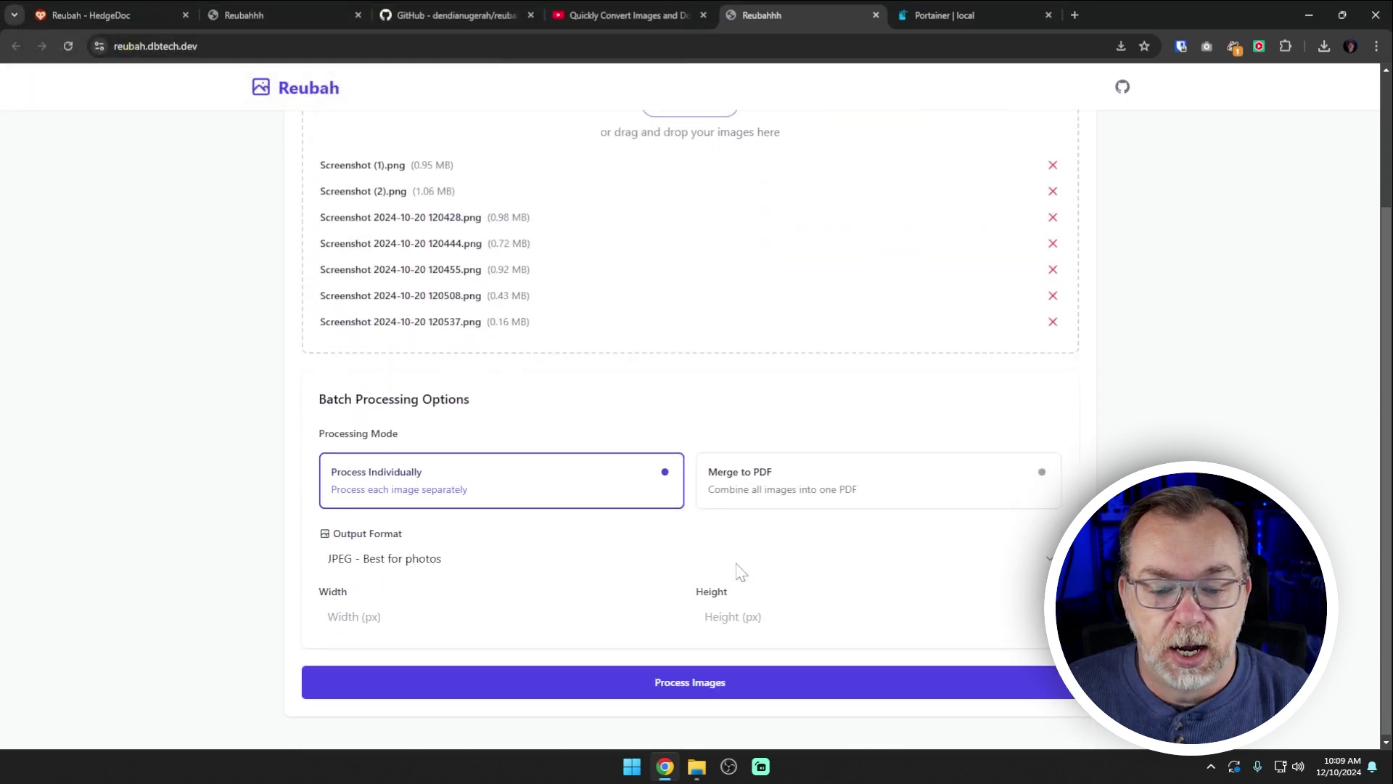
# - Set Merge to PDF with Letter (8.5 × 11 in) page size and Portrait orientation
pyautogui.click(755, 490)
pyautogui.scroll(-2, 274, 473)
pyautogui.click(445, 488)
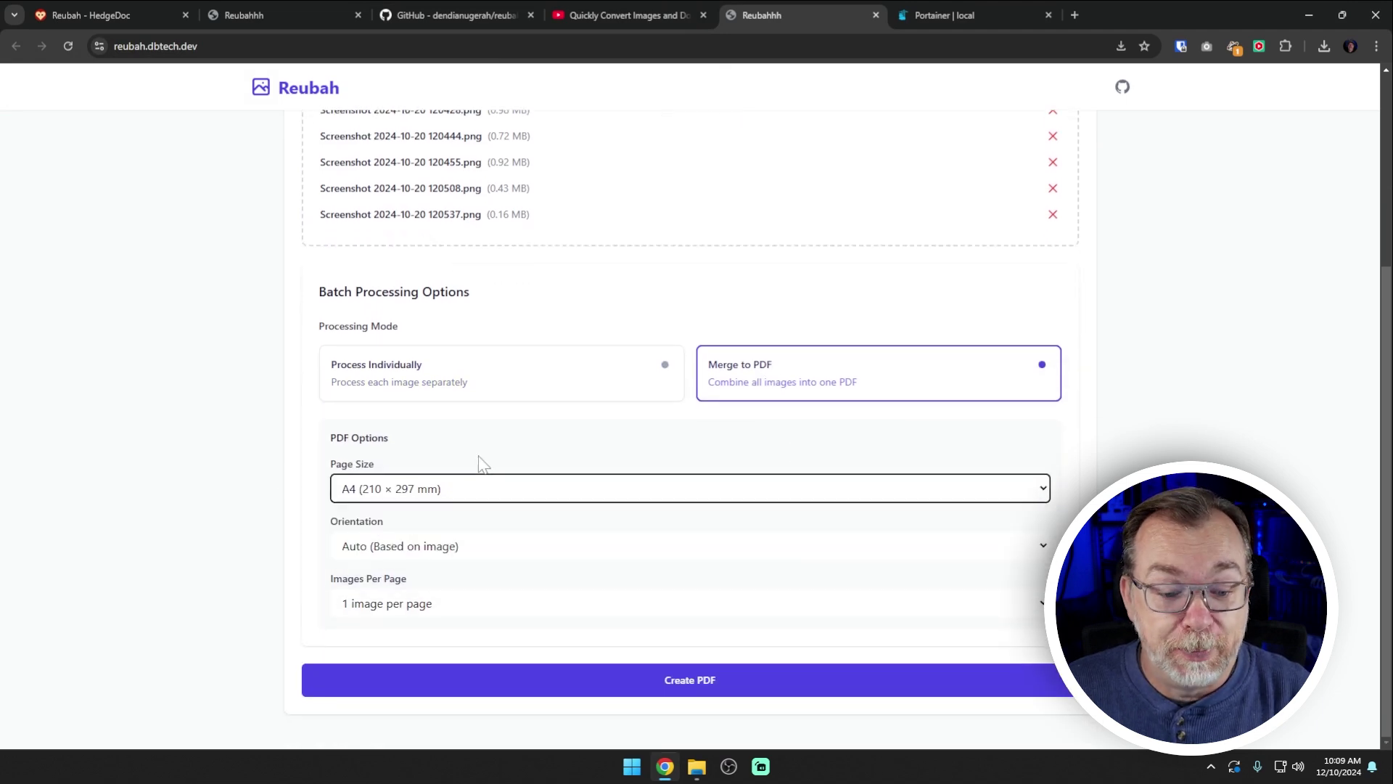
pyautogui.click(429, 494)
pyautogui.click(404, 541)
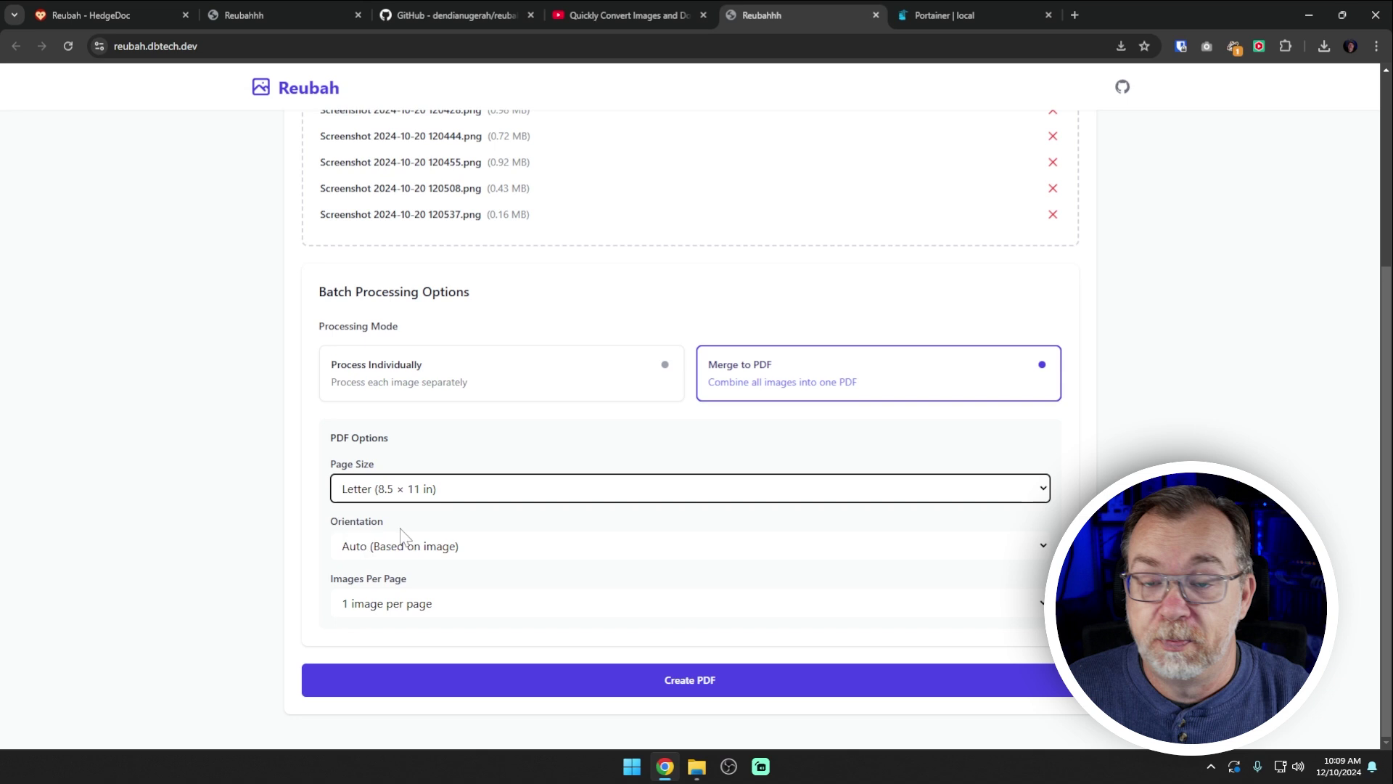
pyautogui.click(403, 543)
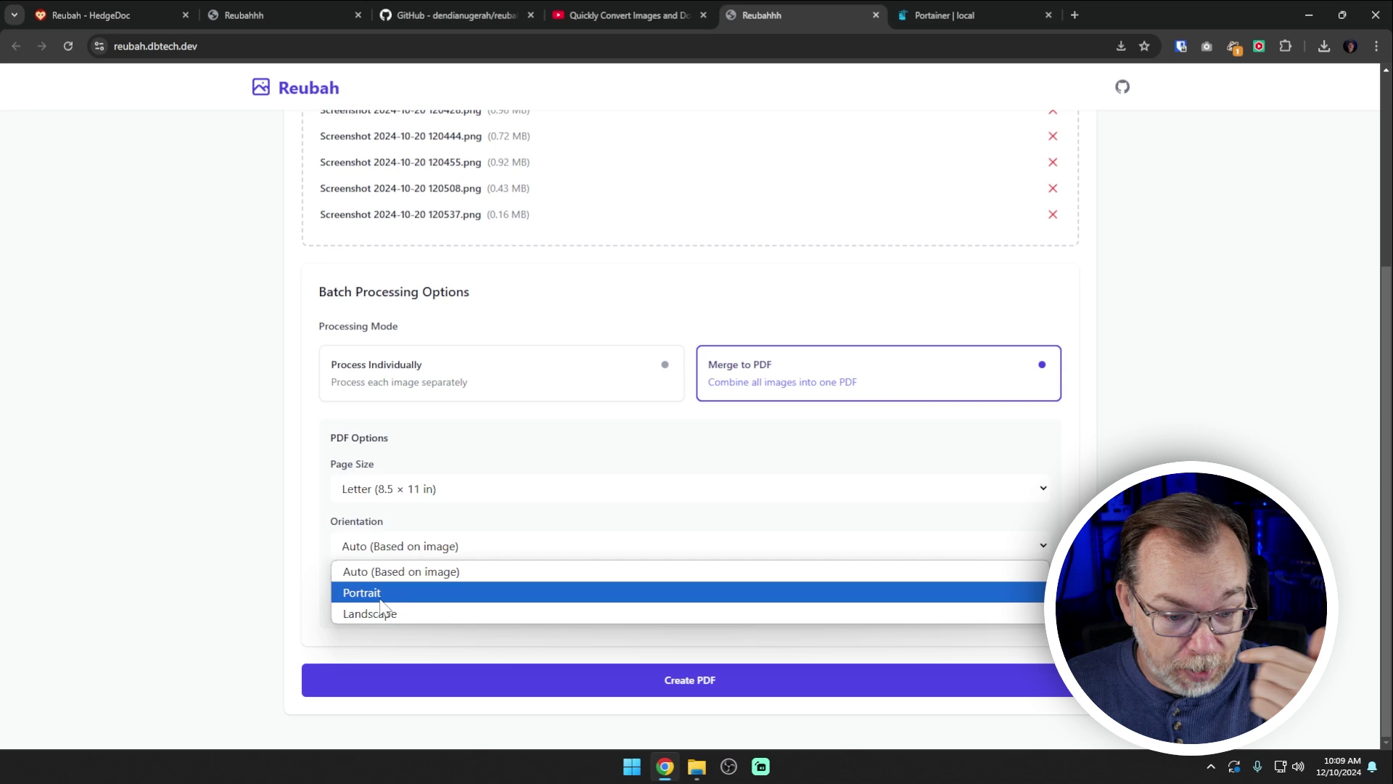
pyautogui.click(380, 593)
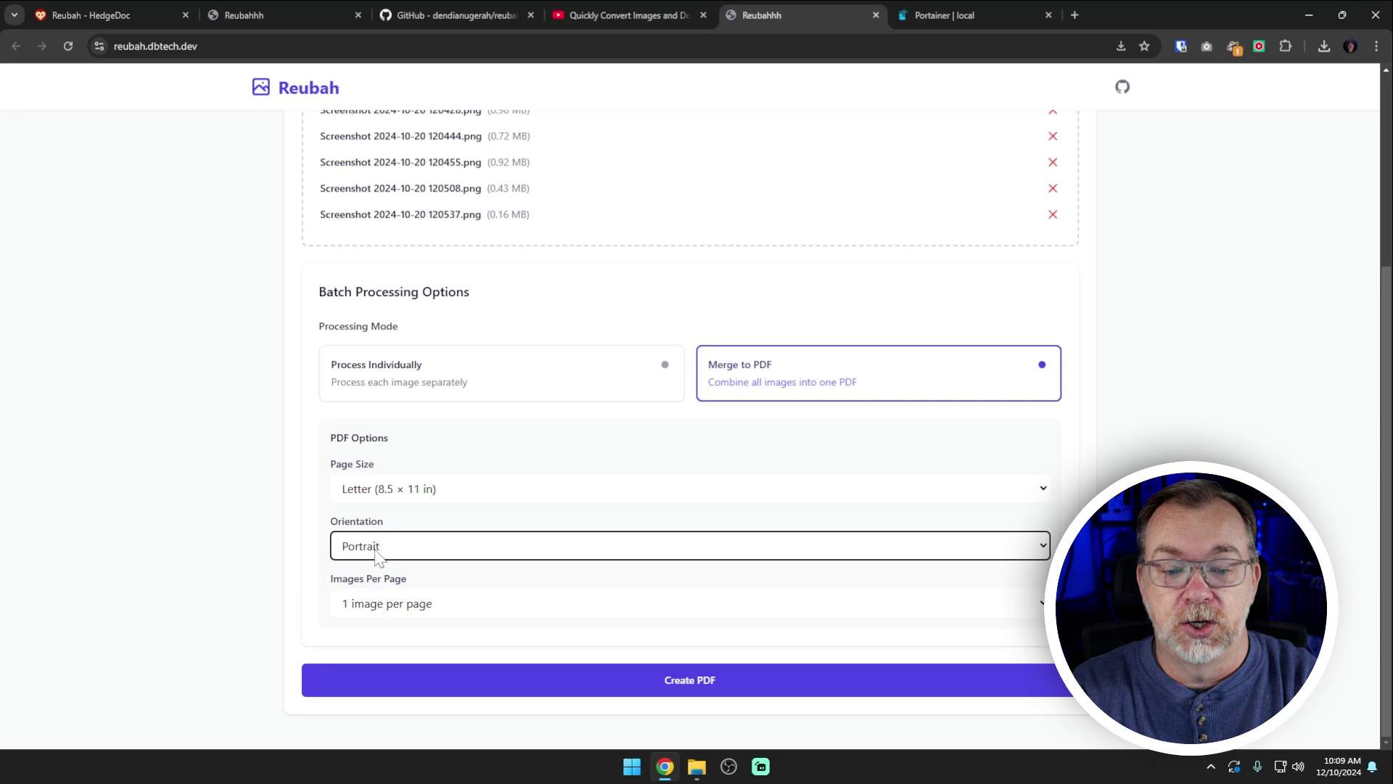
# - Generate the merged PDF and open merged_1733850584911.pdf from the downloads
pyautogui.click(659, 680)
pyautogui.scroll(-1, 642, 710)
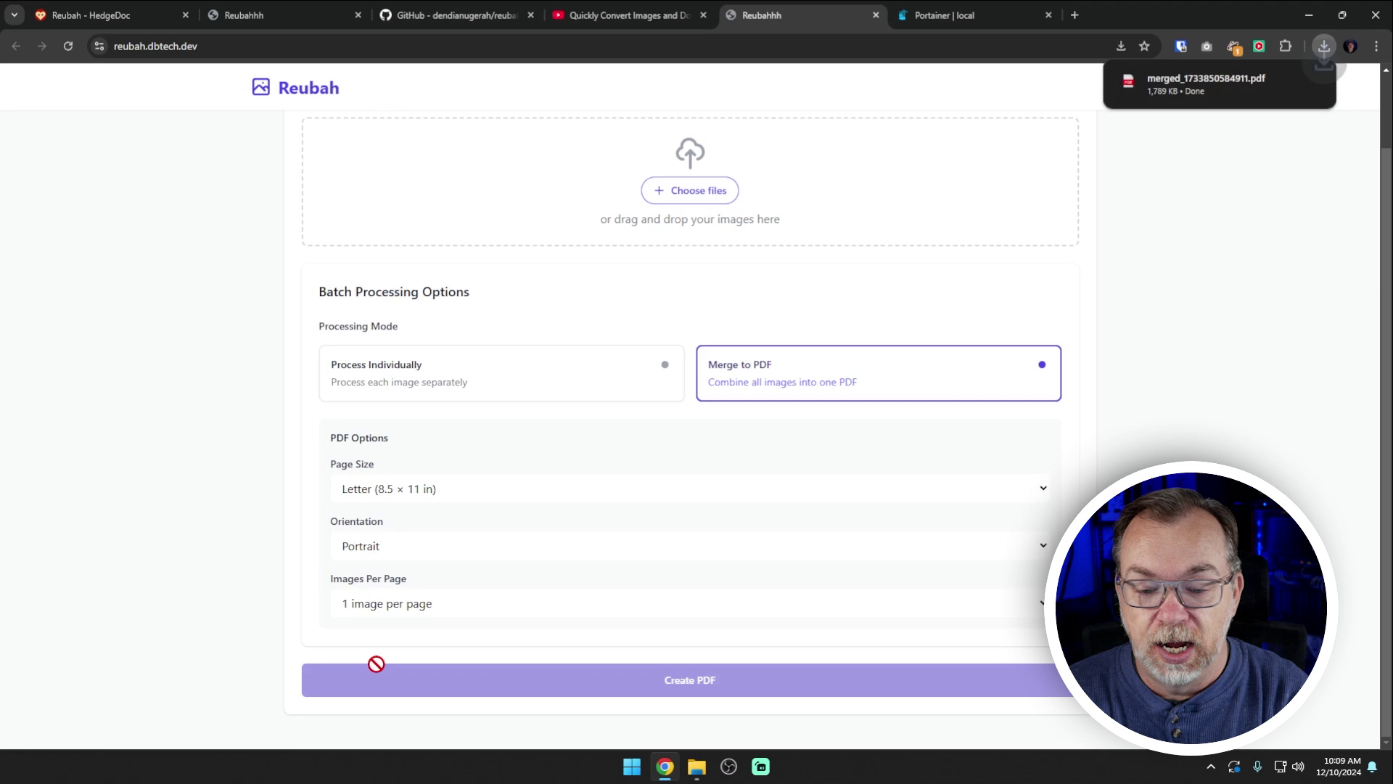
pyautogui.click(1193, 78)
# - Scroll through the seven pages of the merged PDF to review them
pyautogui.scroll(-10, 771, 390)
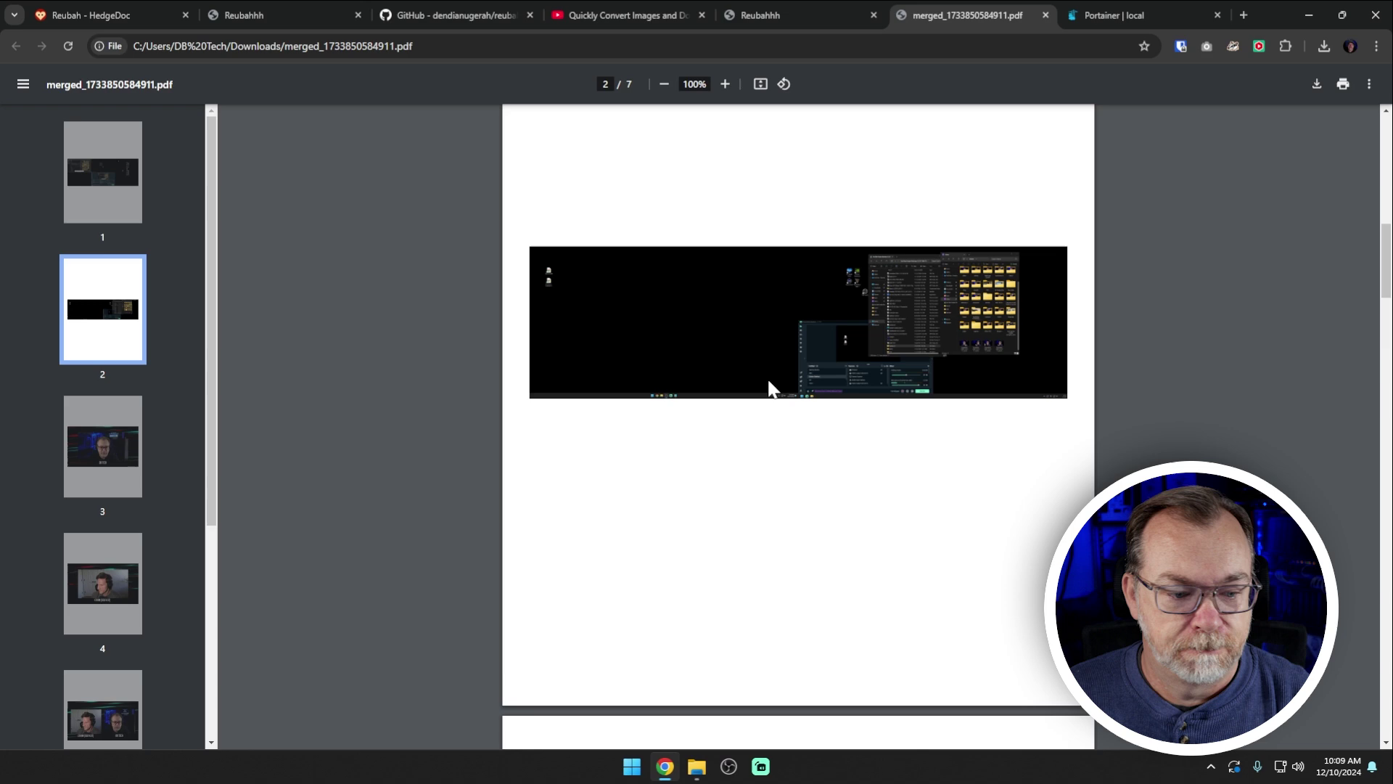
pyautogui.scroll(-15, 771, 389)
pyautogui.scroll(-20, 768, 380)
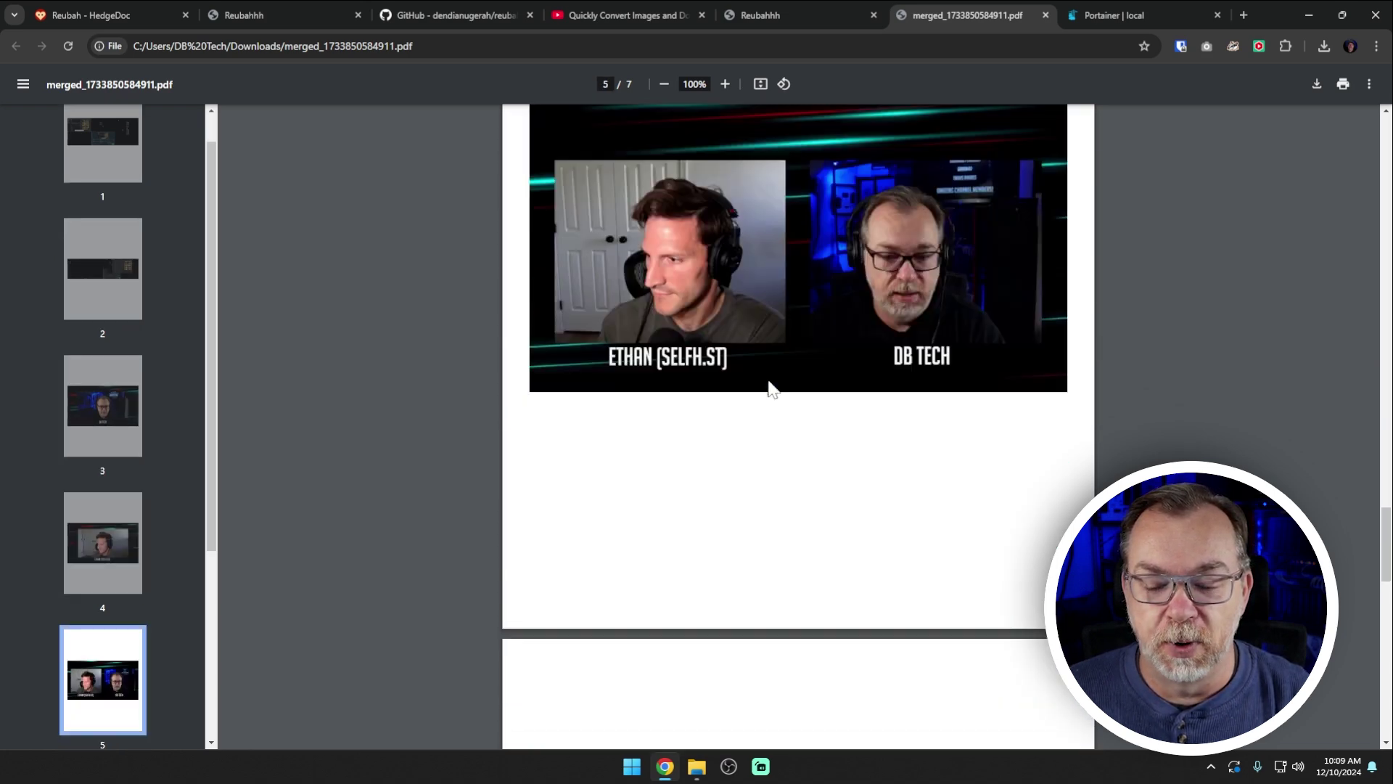
pyautogui.scroll(-5, 771, 390)
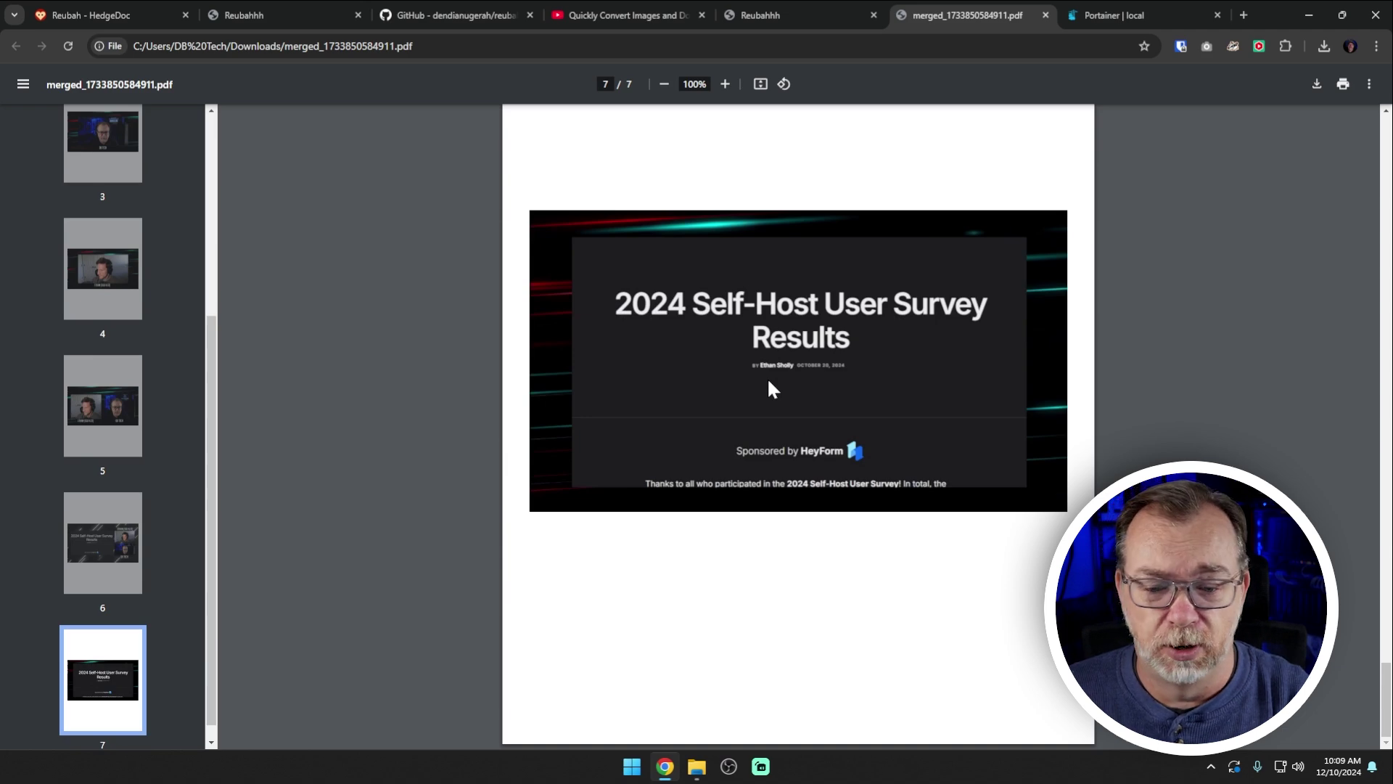
pyautogui.scroll(20, 769, 382)
pyautogui.scroll(15, 774, 389)
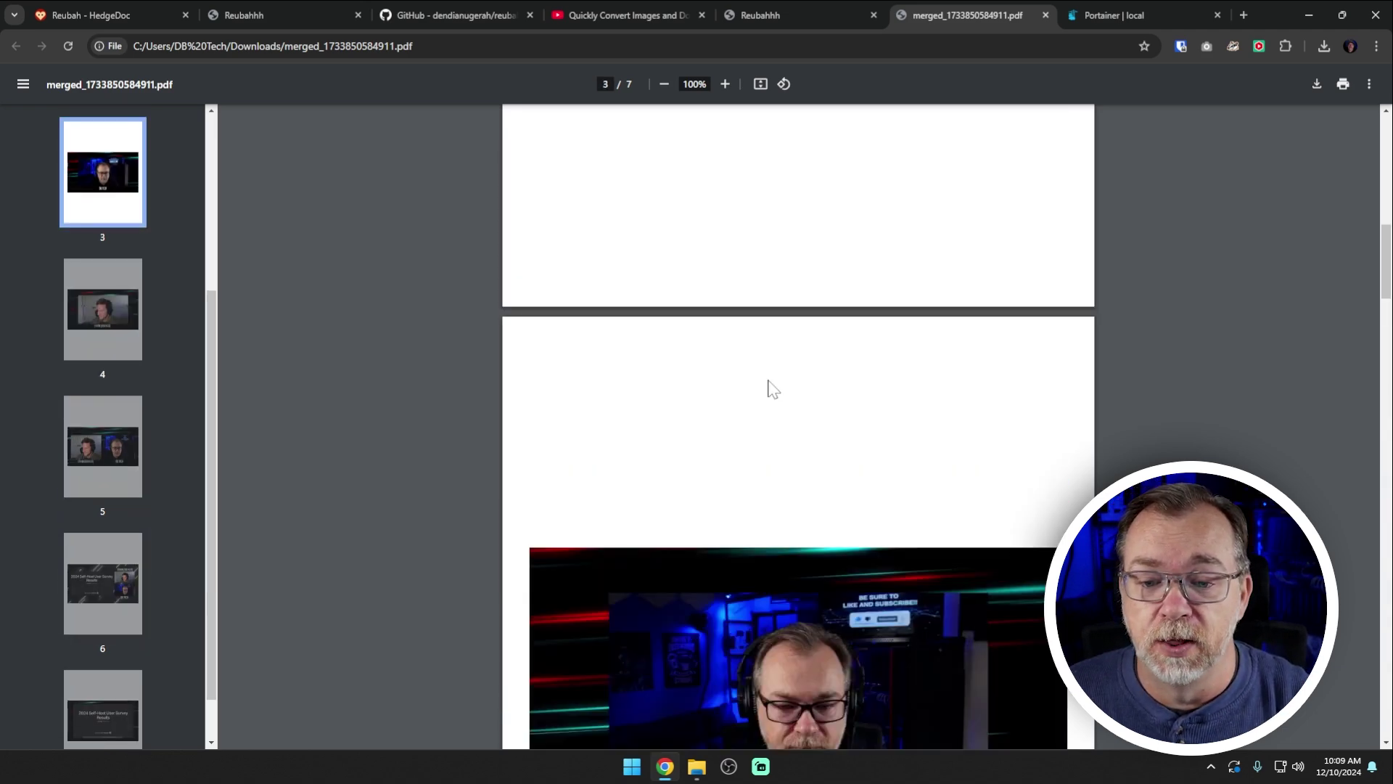
# - Close the merged PDF tab and scroll the reubah repo to the README Quick Start
pyautogui.middleClick(944, 11)
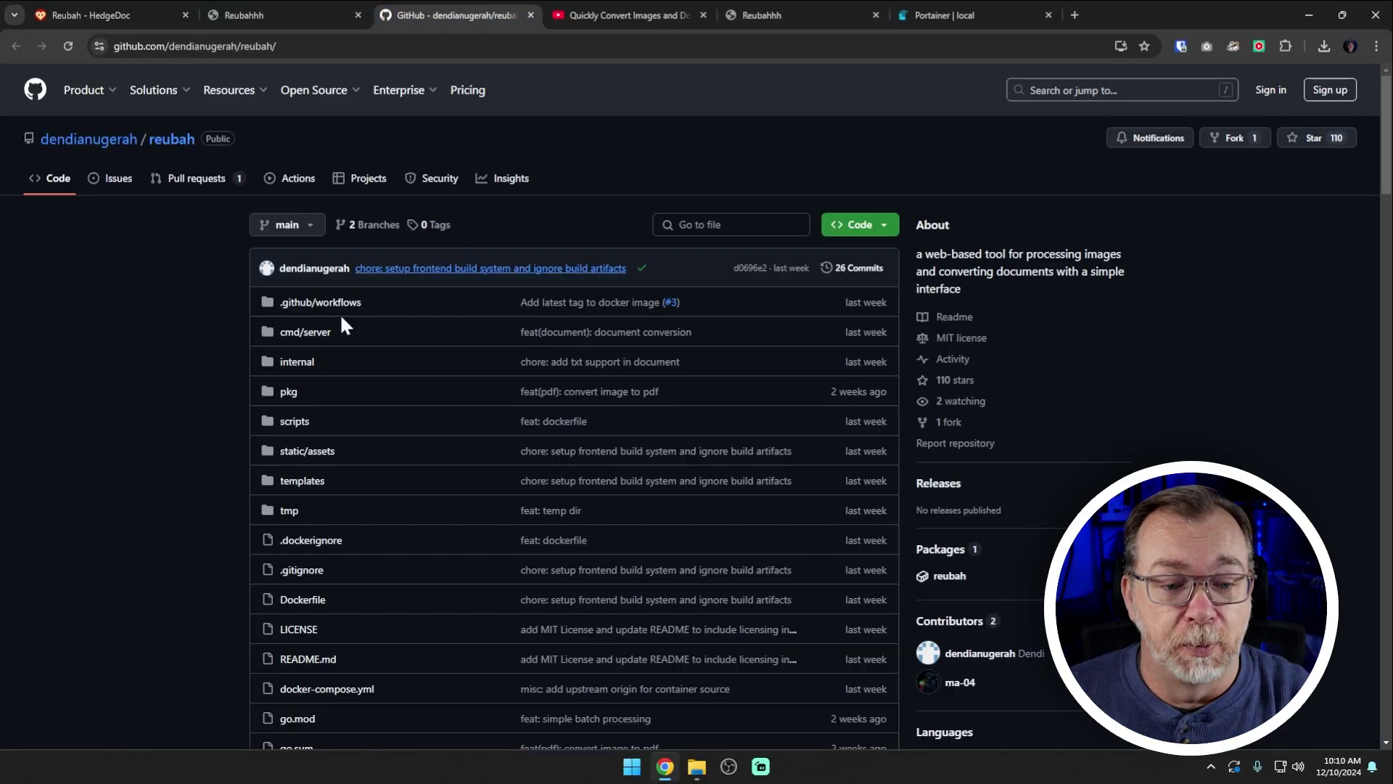
pyautogui.scroll(-6, 179, 432)
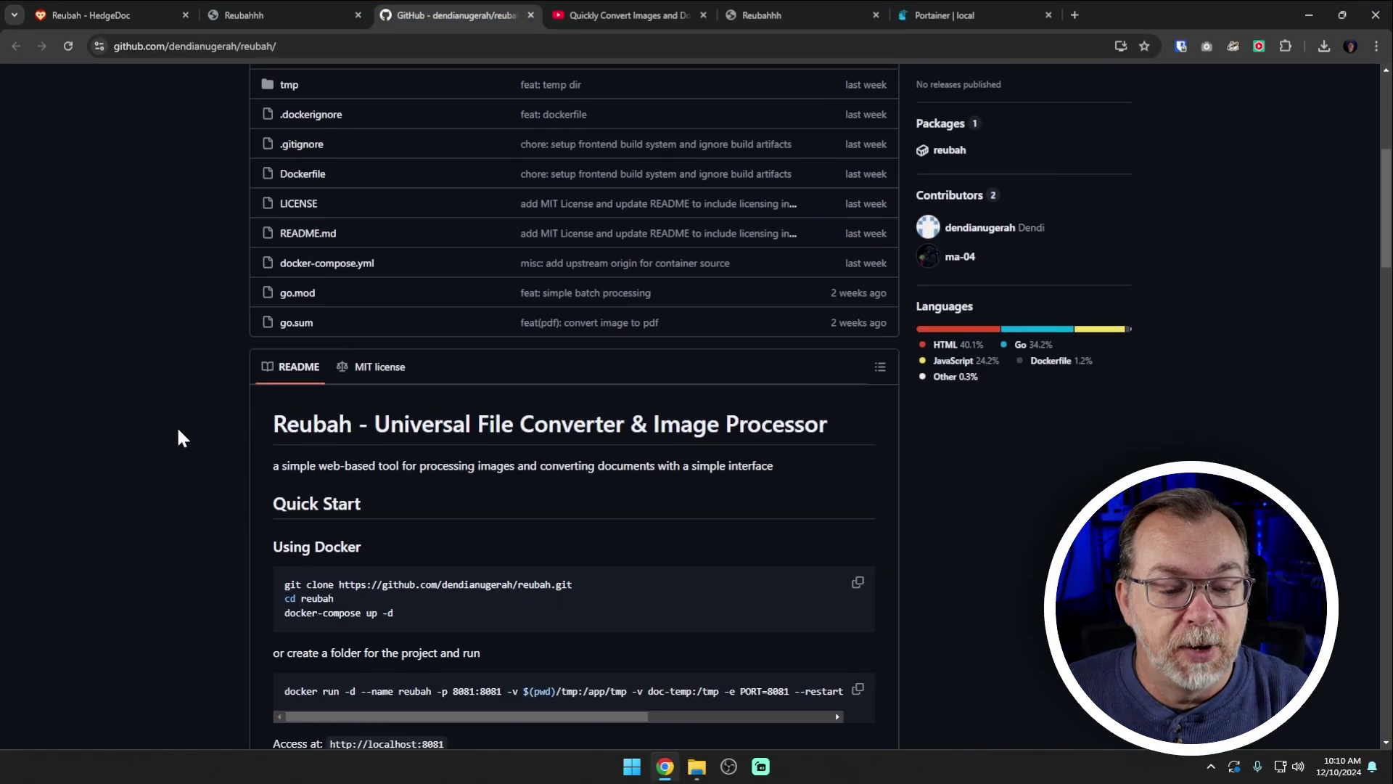
pyautogui.scroll(3, 196, 424)
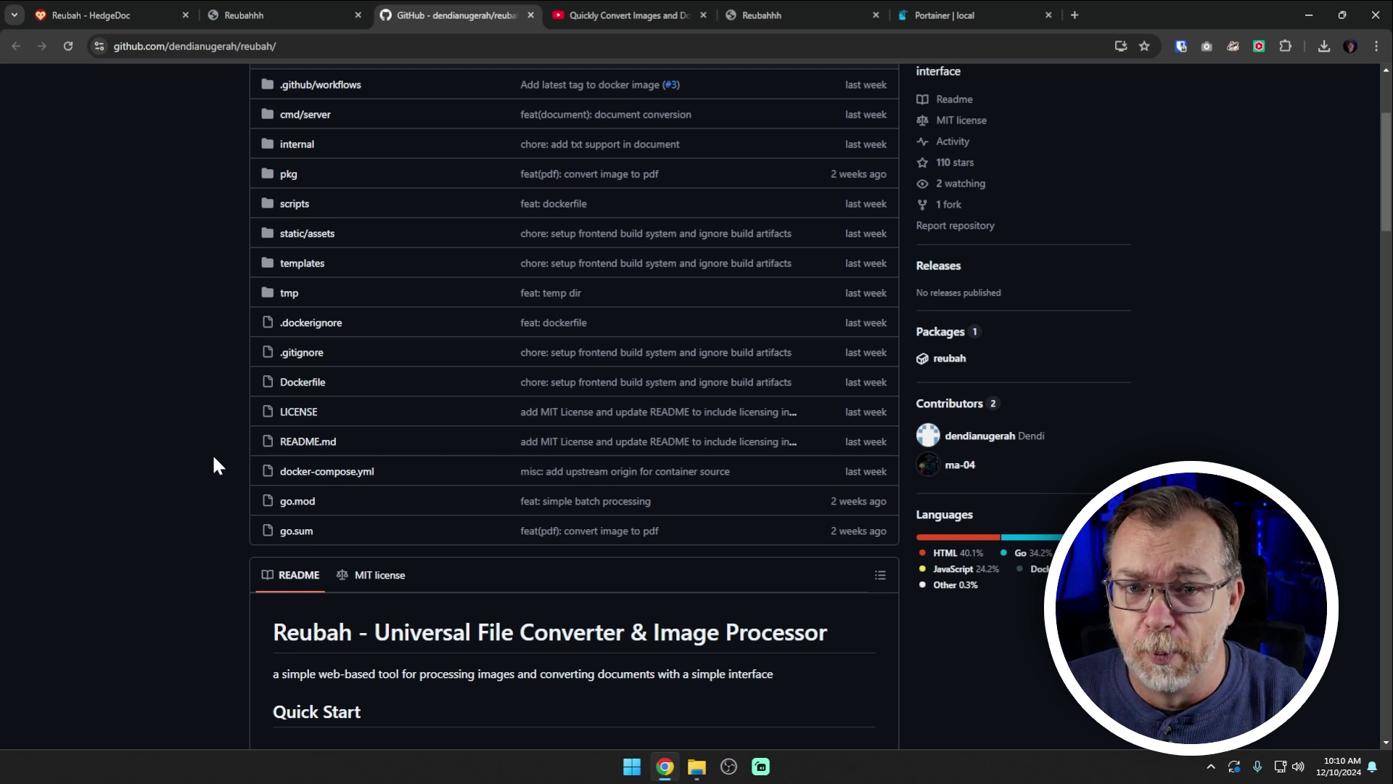
pyautogui.scroll(-4, 214, 458)
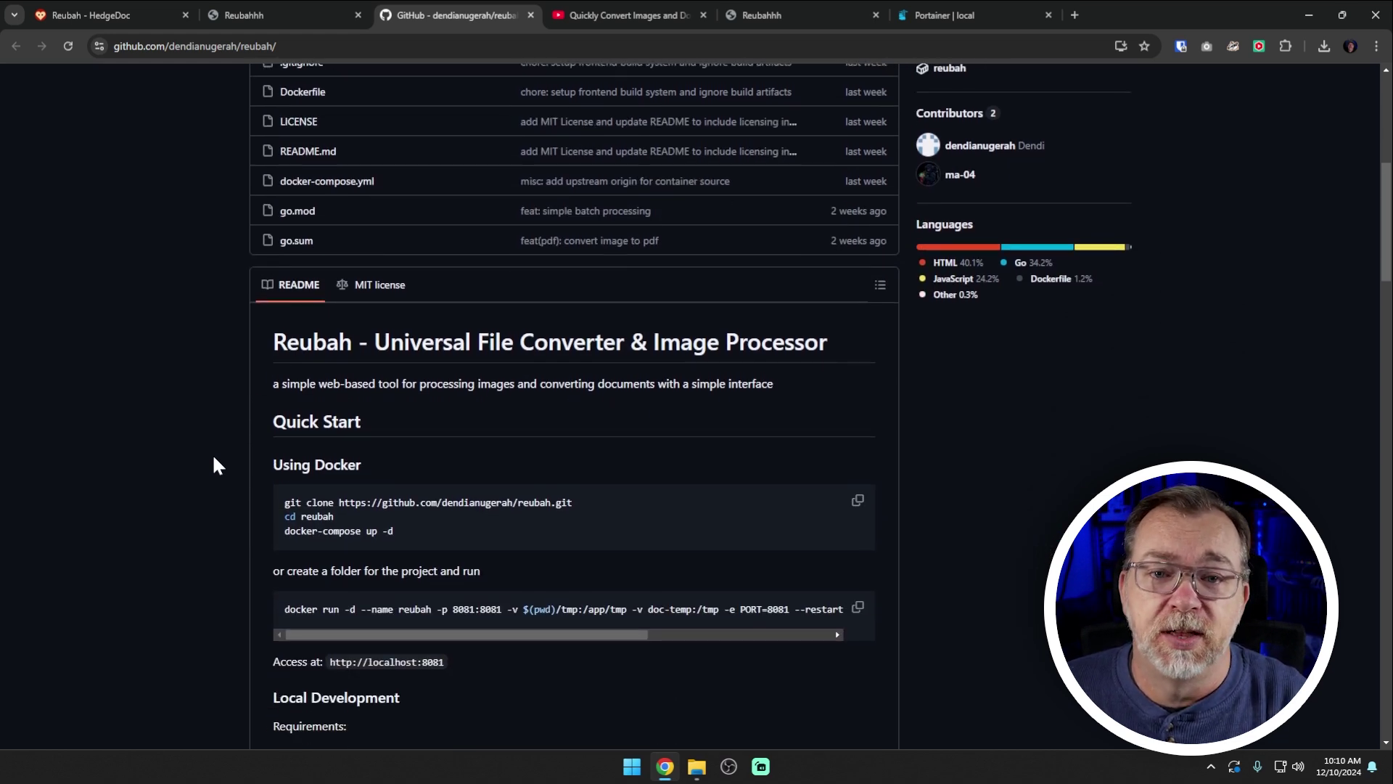
pyautogui.scroll(-1, 213, 457)
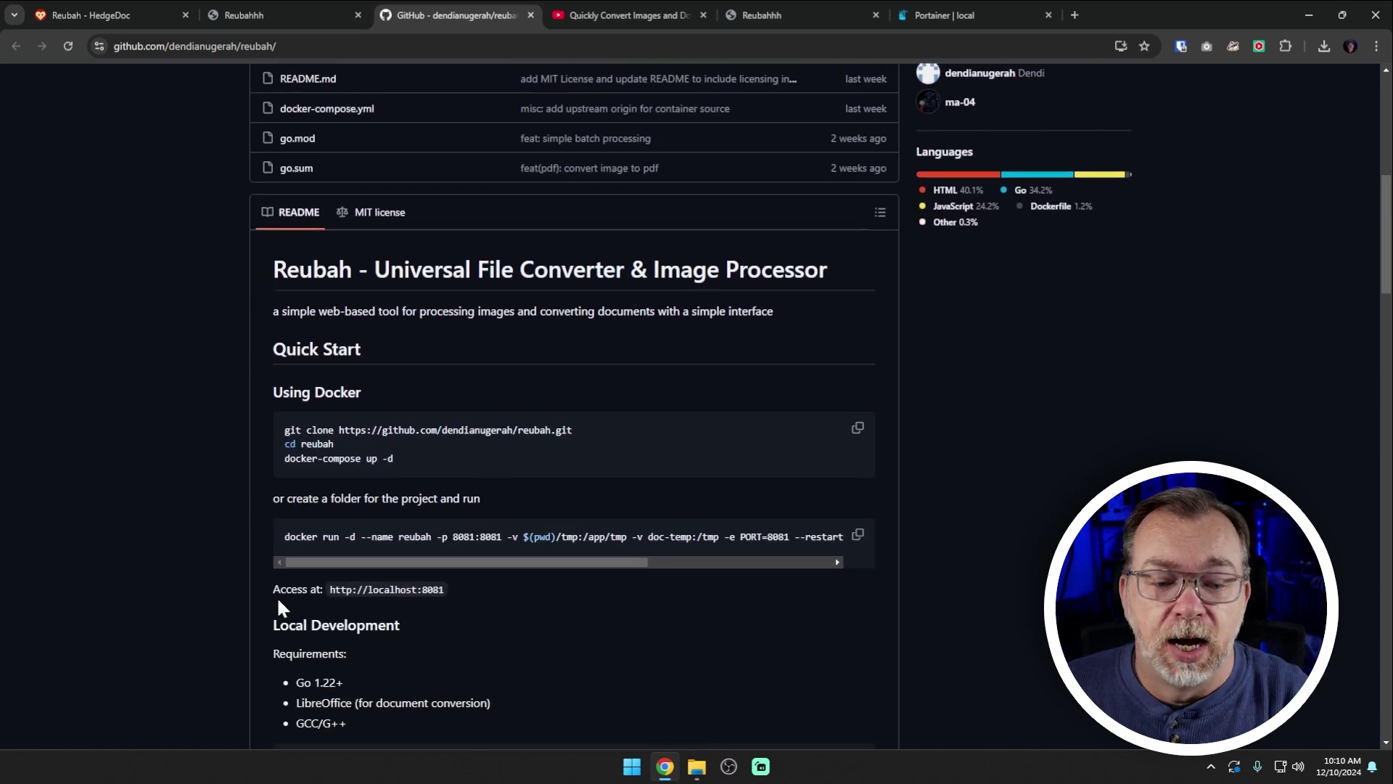
# - Highlight the README's docker run command and then its -d flag
pyautogui.tripleClick(318, 538)
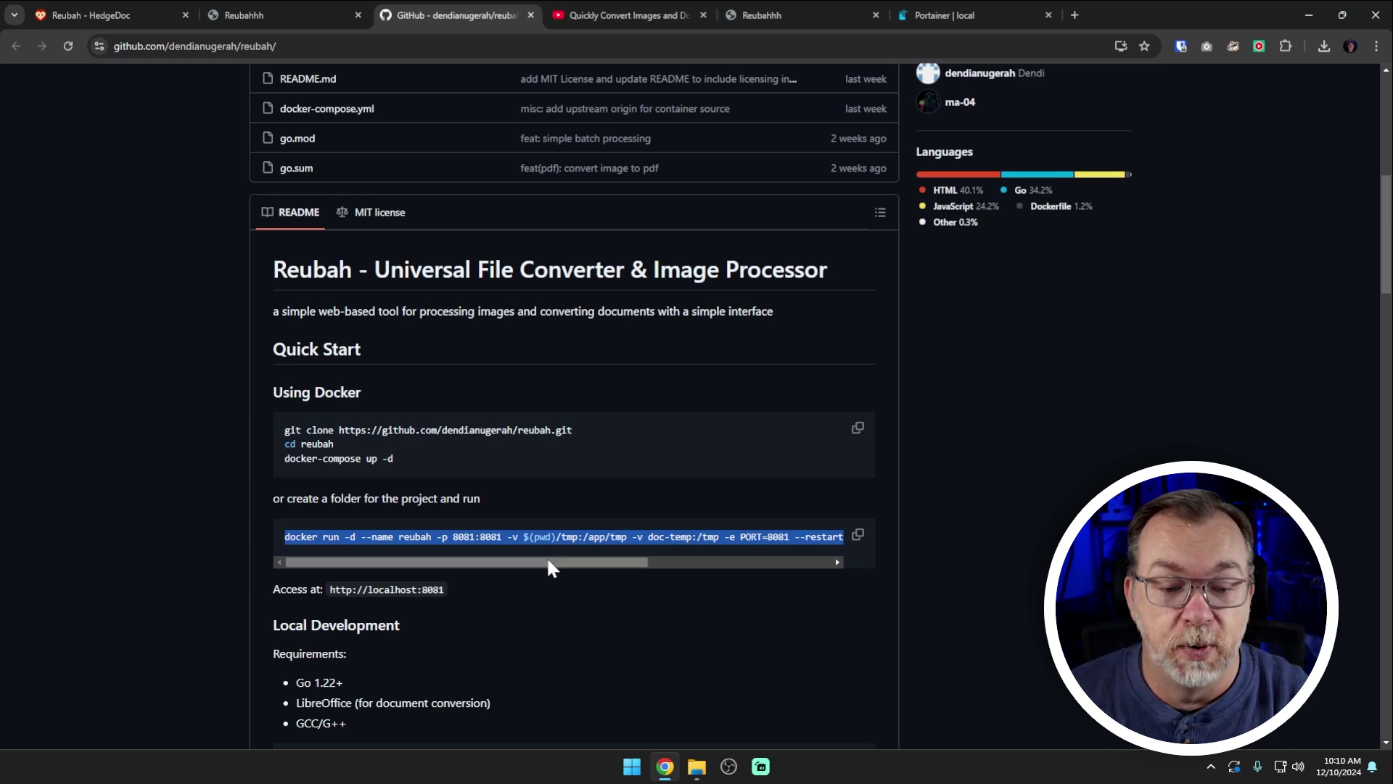
pyautogui.click(339, 546)
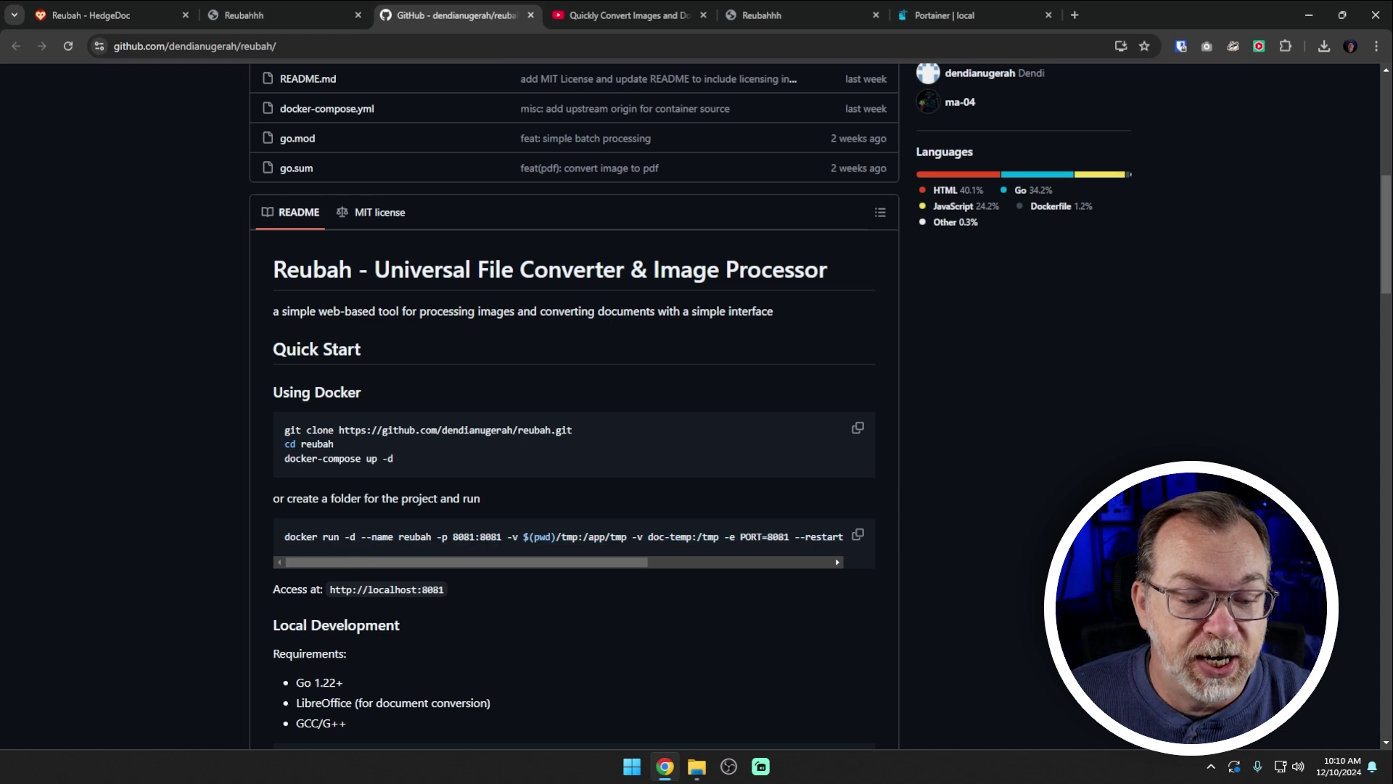
pyautogui.moveTo(336, 537); pyautogui.dragTo(355, 537)
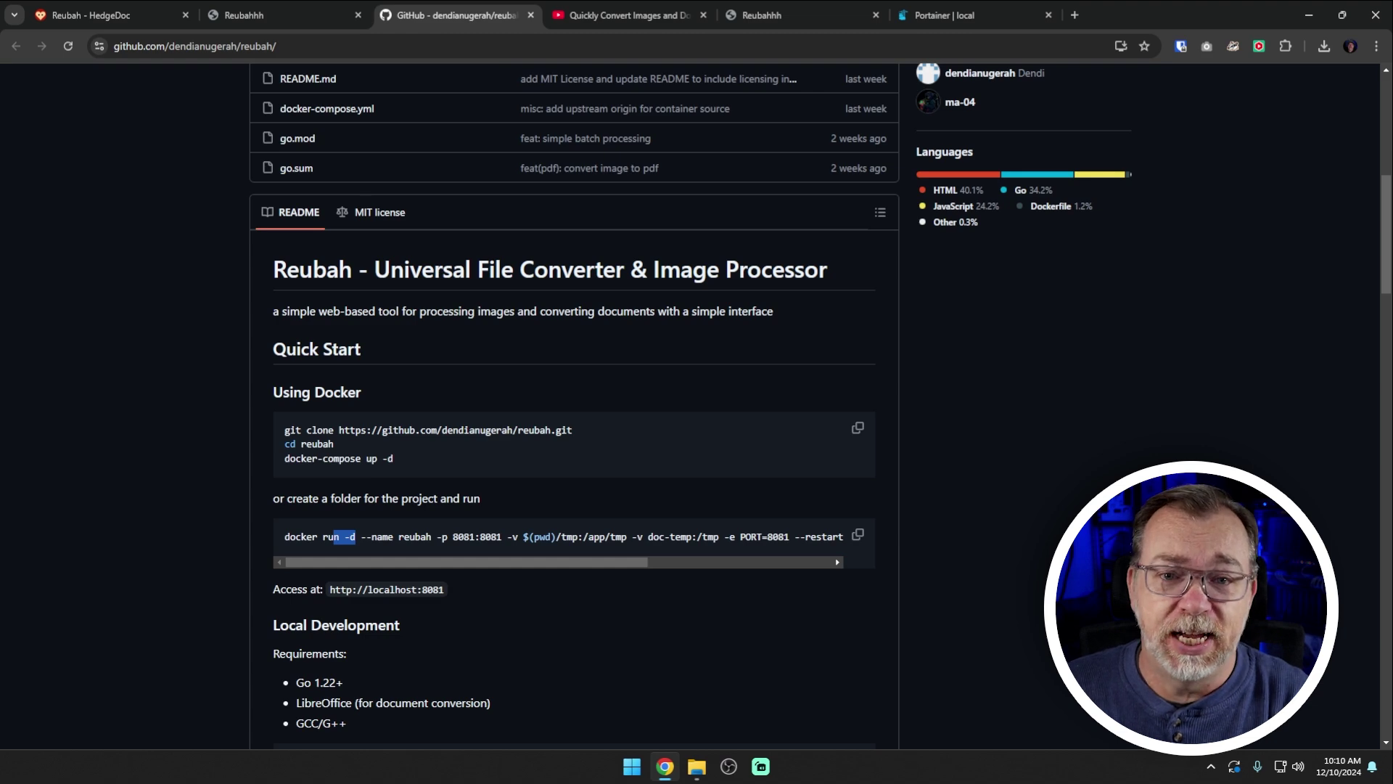
pyautogui.scroll(5, 328, 476)
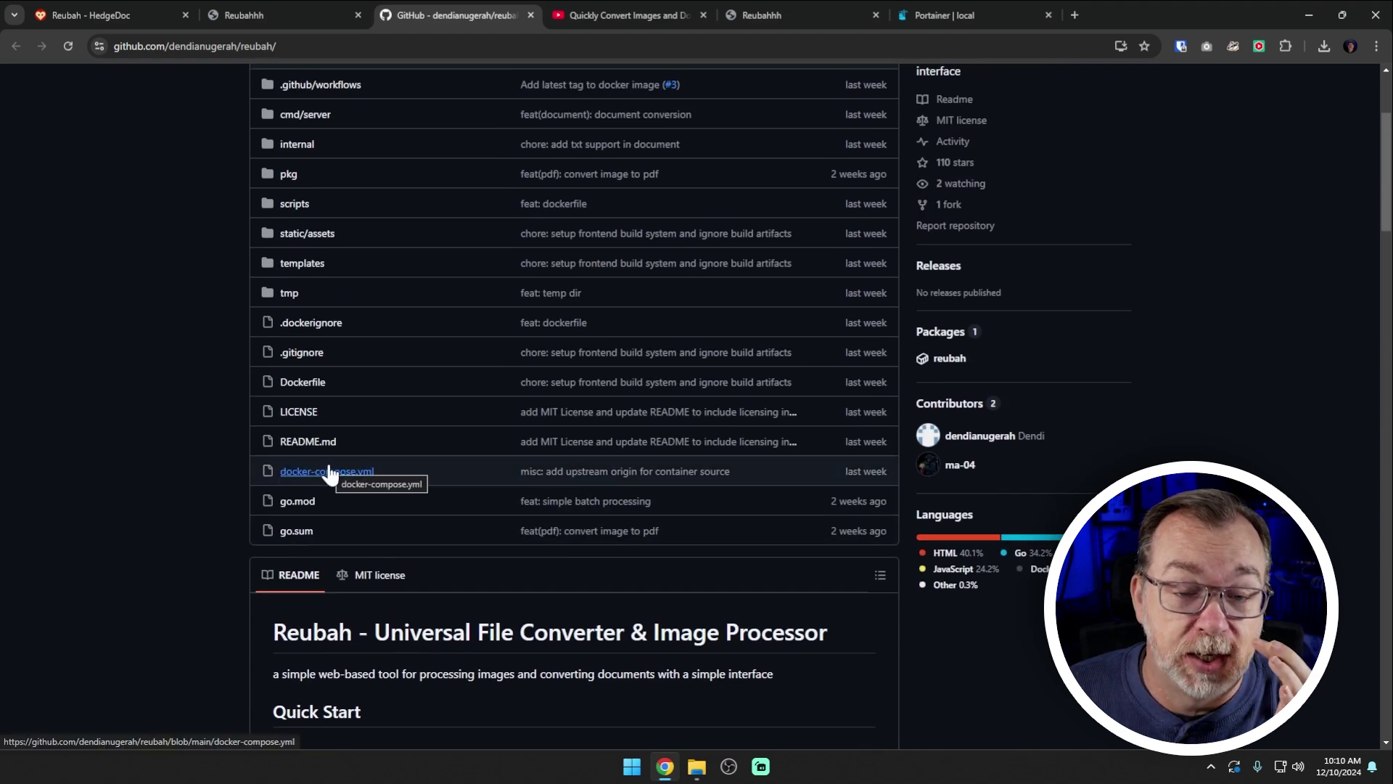
# - Open docker-compose.yml and highlight its version '3.8' first line
pyautogui.click(328, 469)
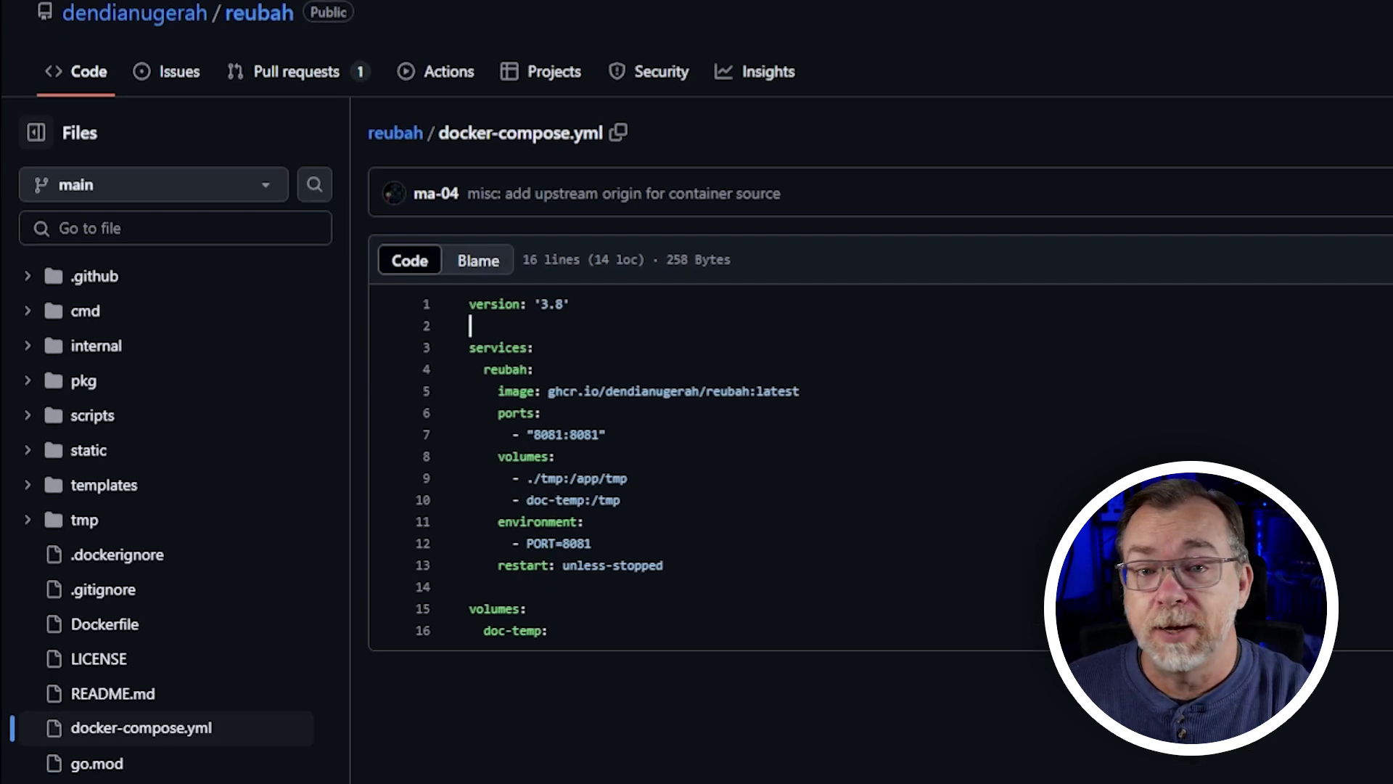
pyautogui.moveTo(469, 326); pyautogui.dragTo(571, 305)
pyautogui.doubleClick(472, 304)
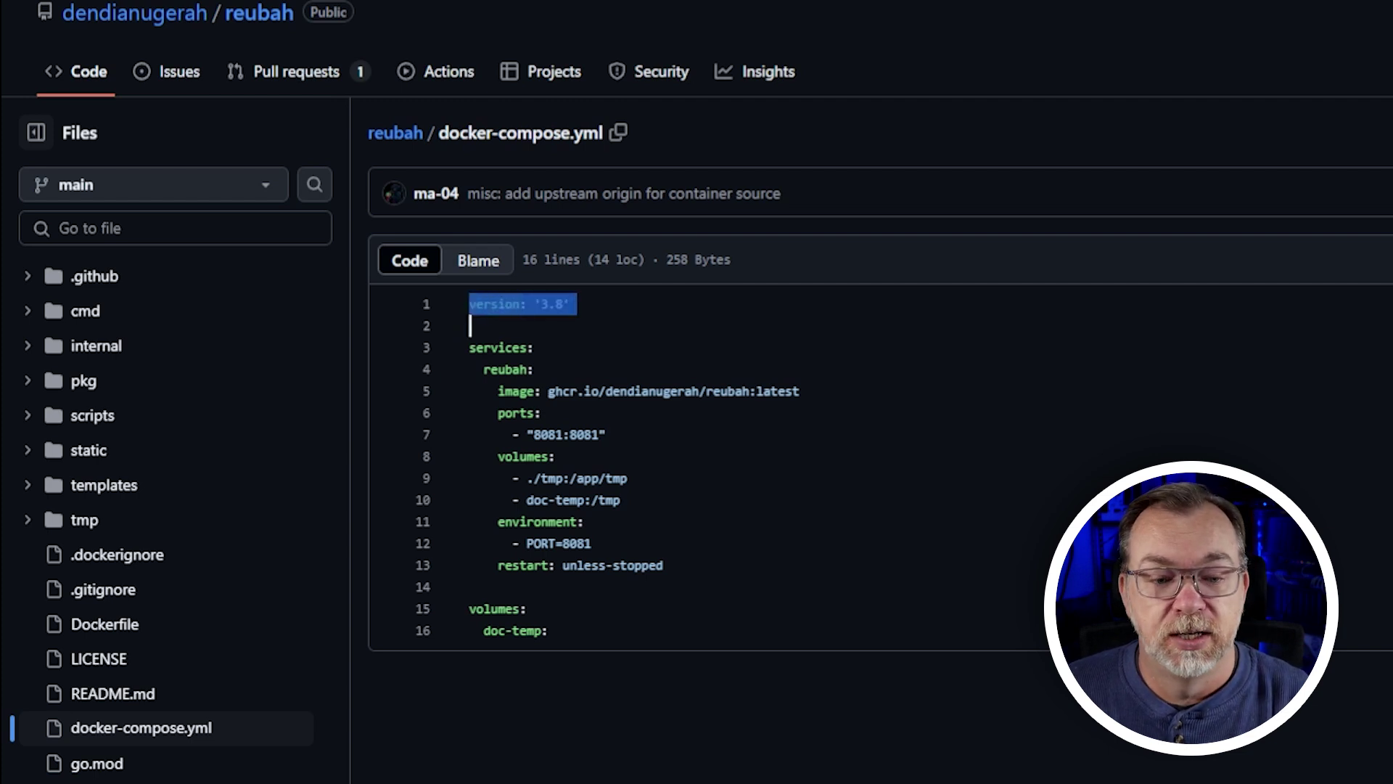
pyautogui.click(571, 304)
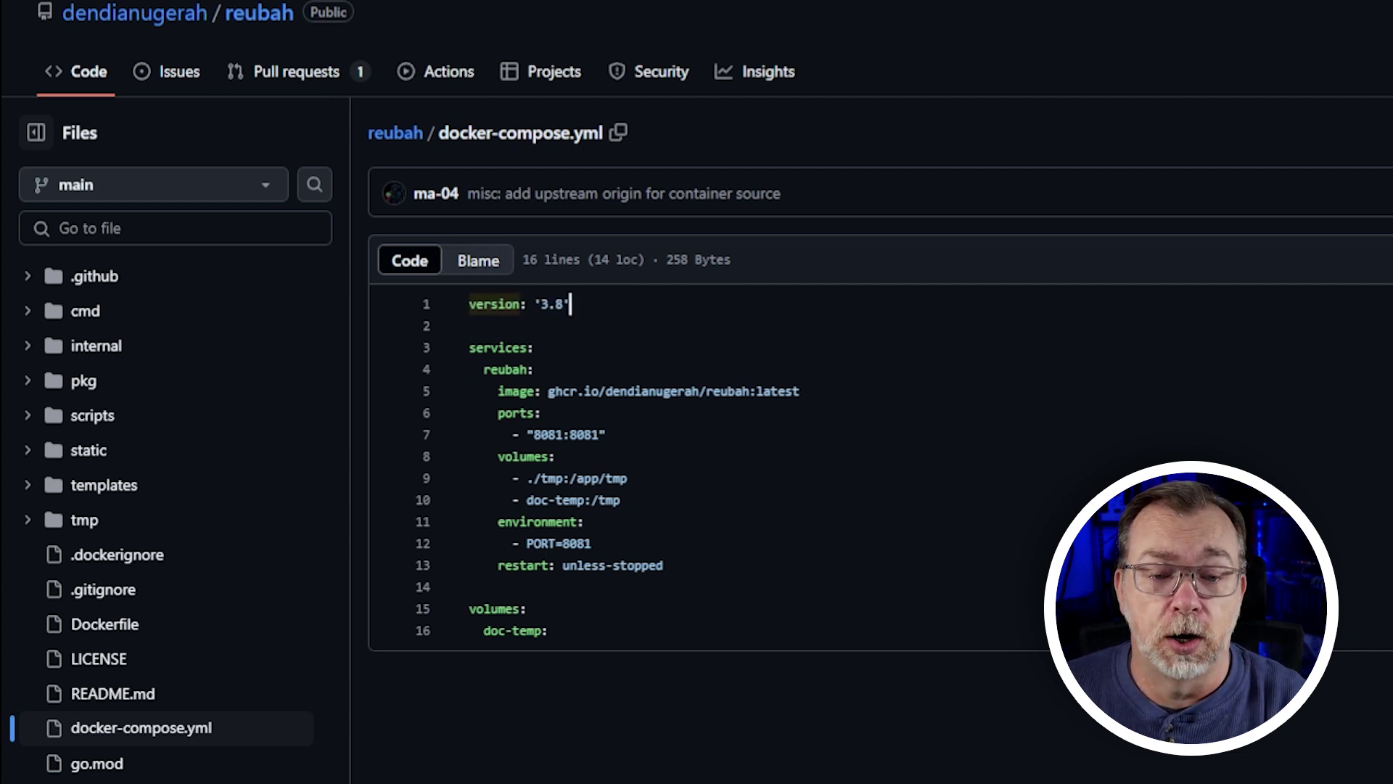
pyautogui.click(470, 326)
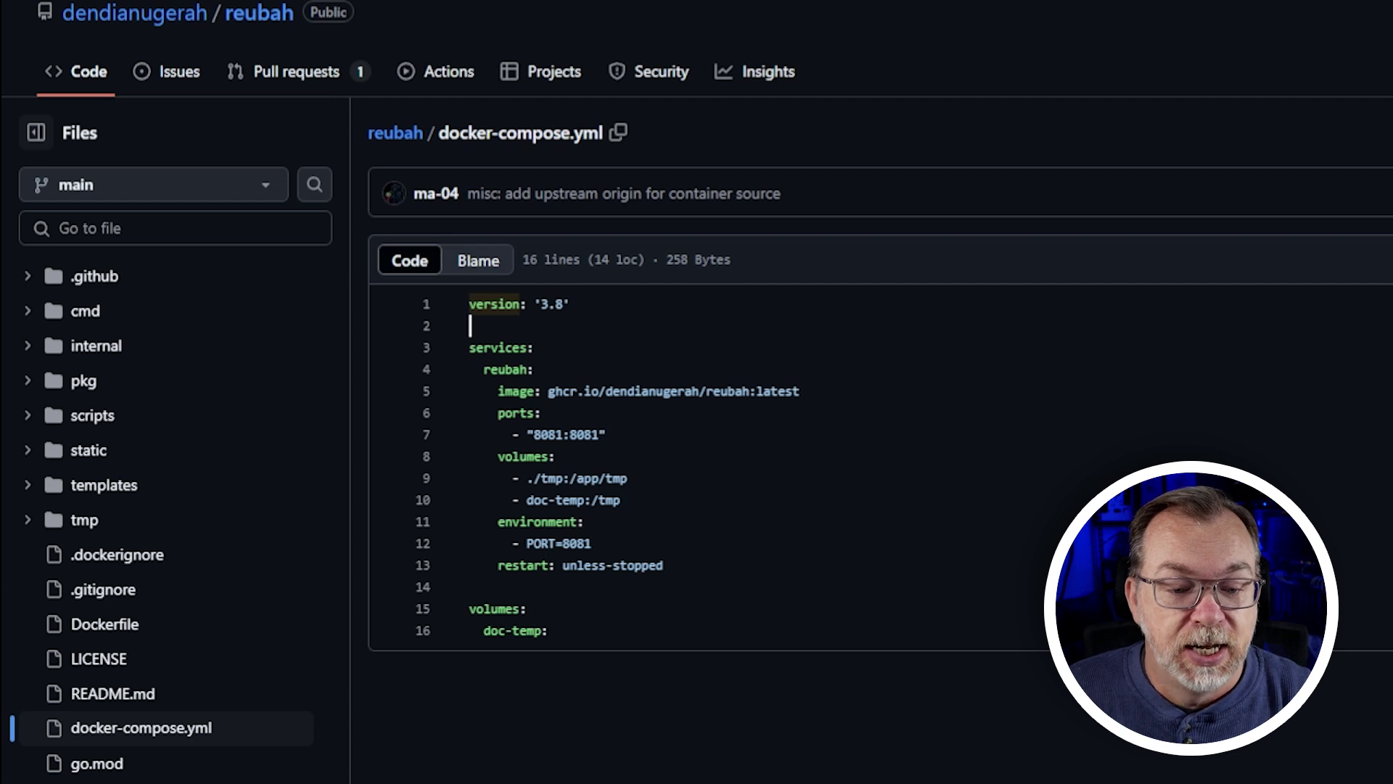
# - Highlight the image owner, ghcr.io registry, ports section, host port 8081 and PORT value 8081
pyautogui.moveTo(605, 391); pyautogui.dragTo(701, 391)
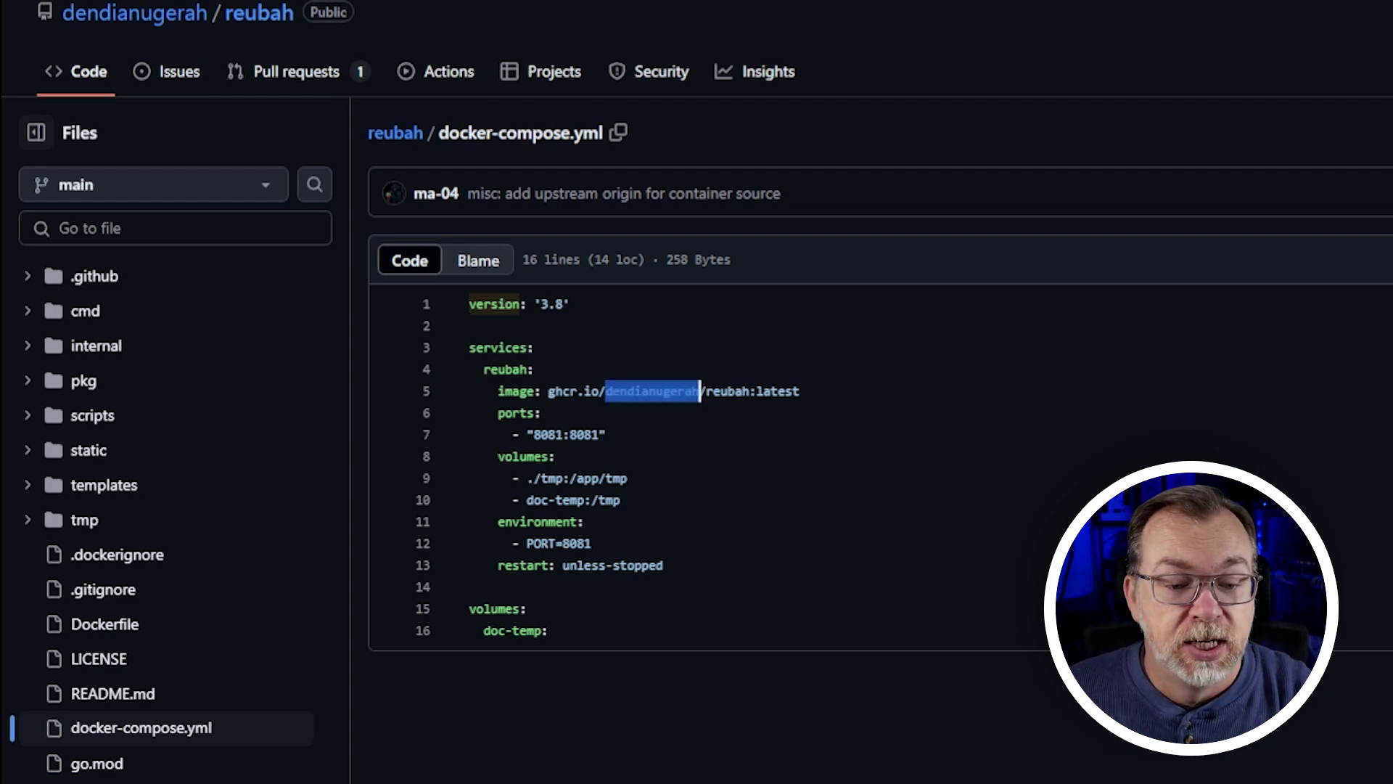
pyautogui.moveTo(547, 391); pyautogui.dragTo(601, 392)
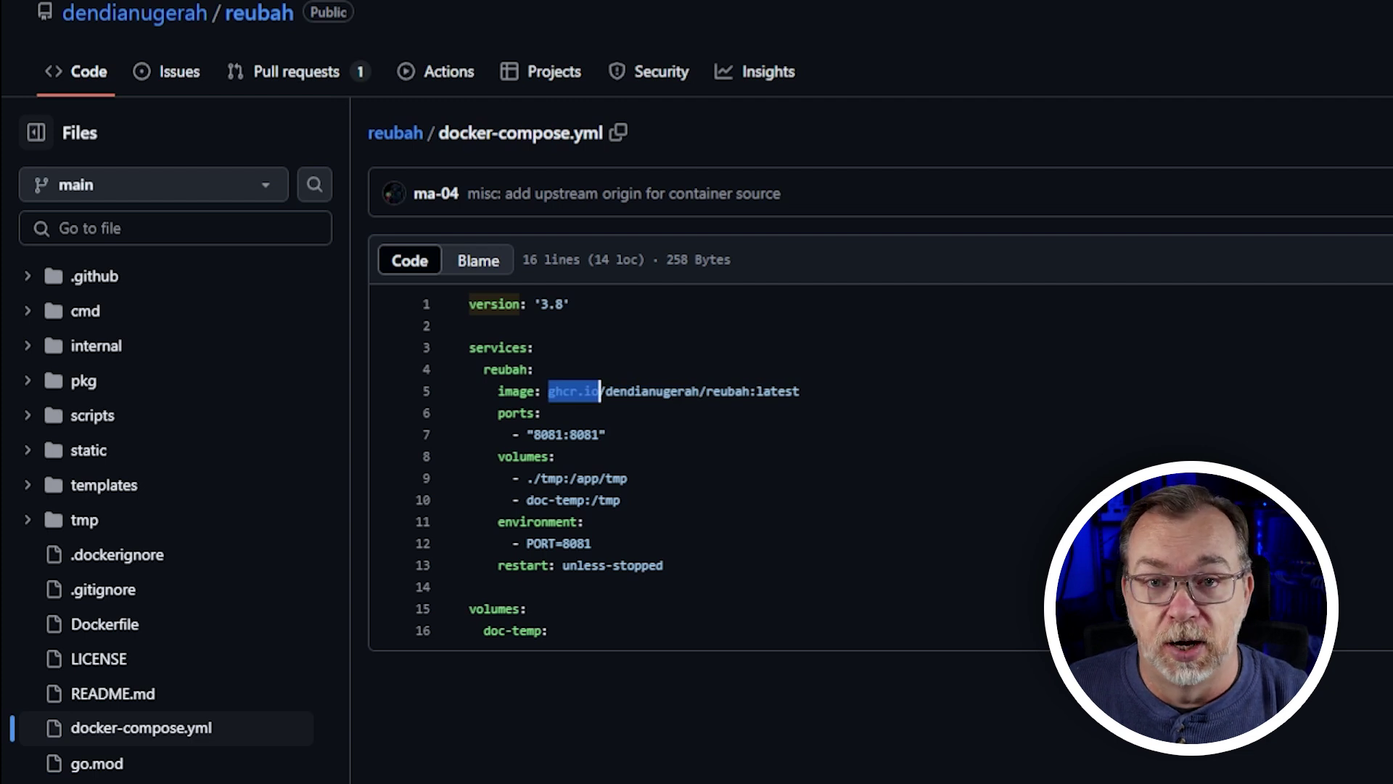
pyautogui.click(600, 392)
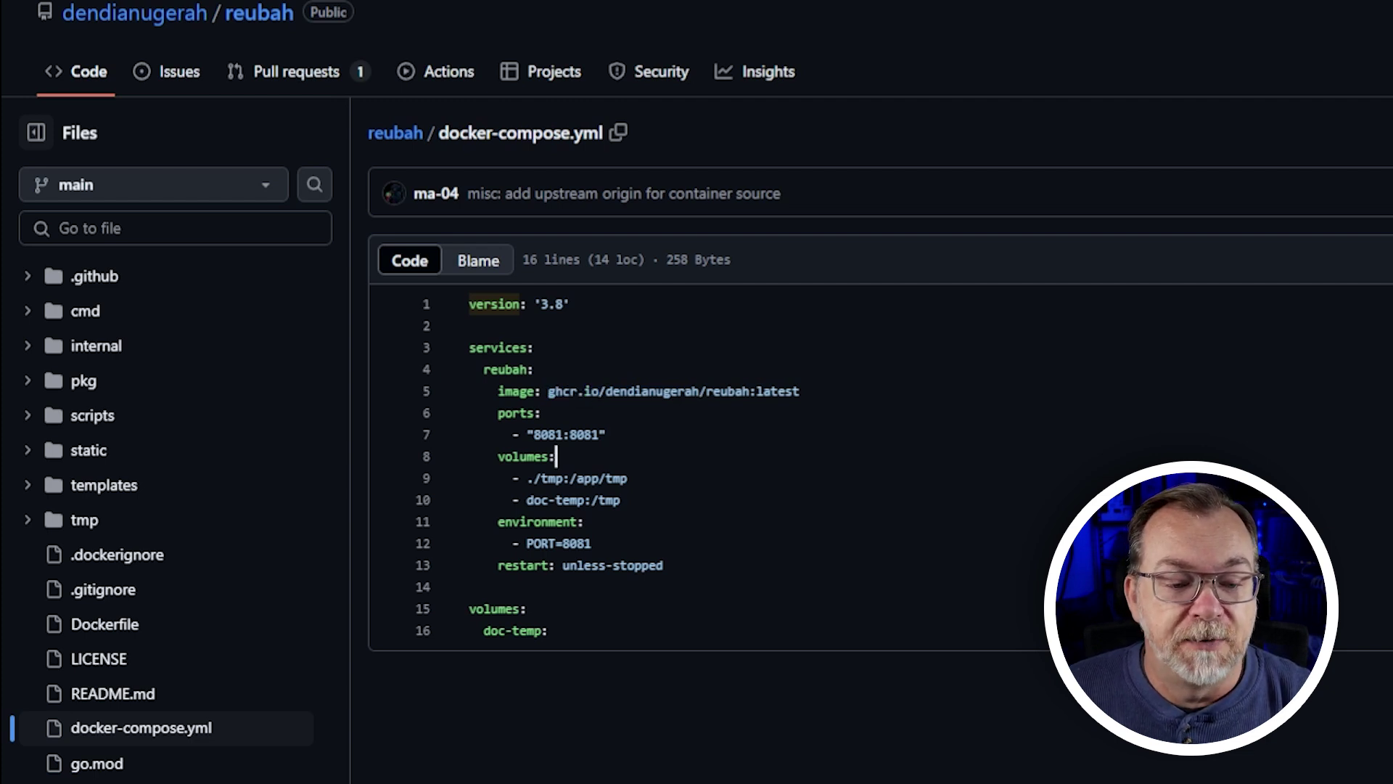
pyautogui.moveTo(469, 413); pyautogui.dragTo(607, 434)
pyautogui.click(607, 434)
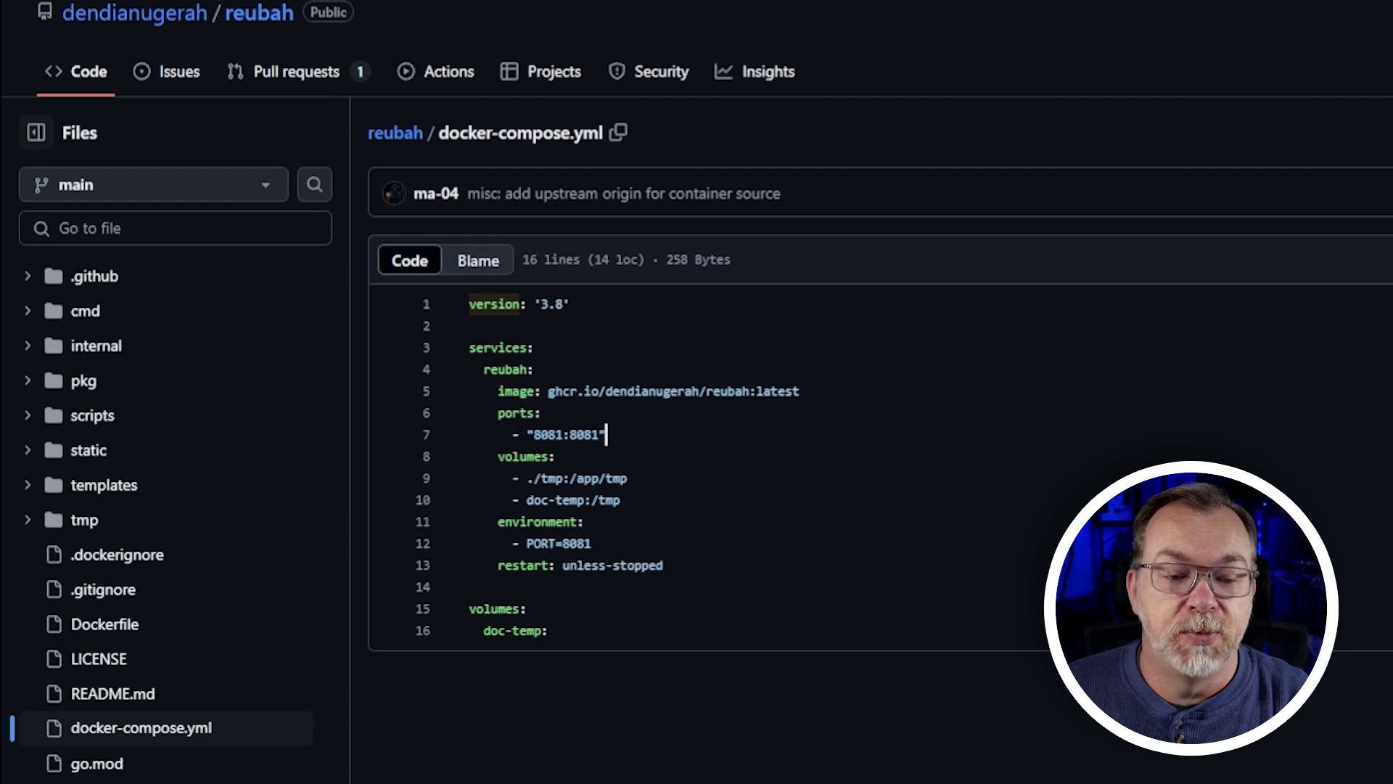
pyautogui.moveTo(534, 434); pyautogui.dragTo(566, 434)
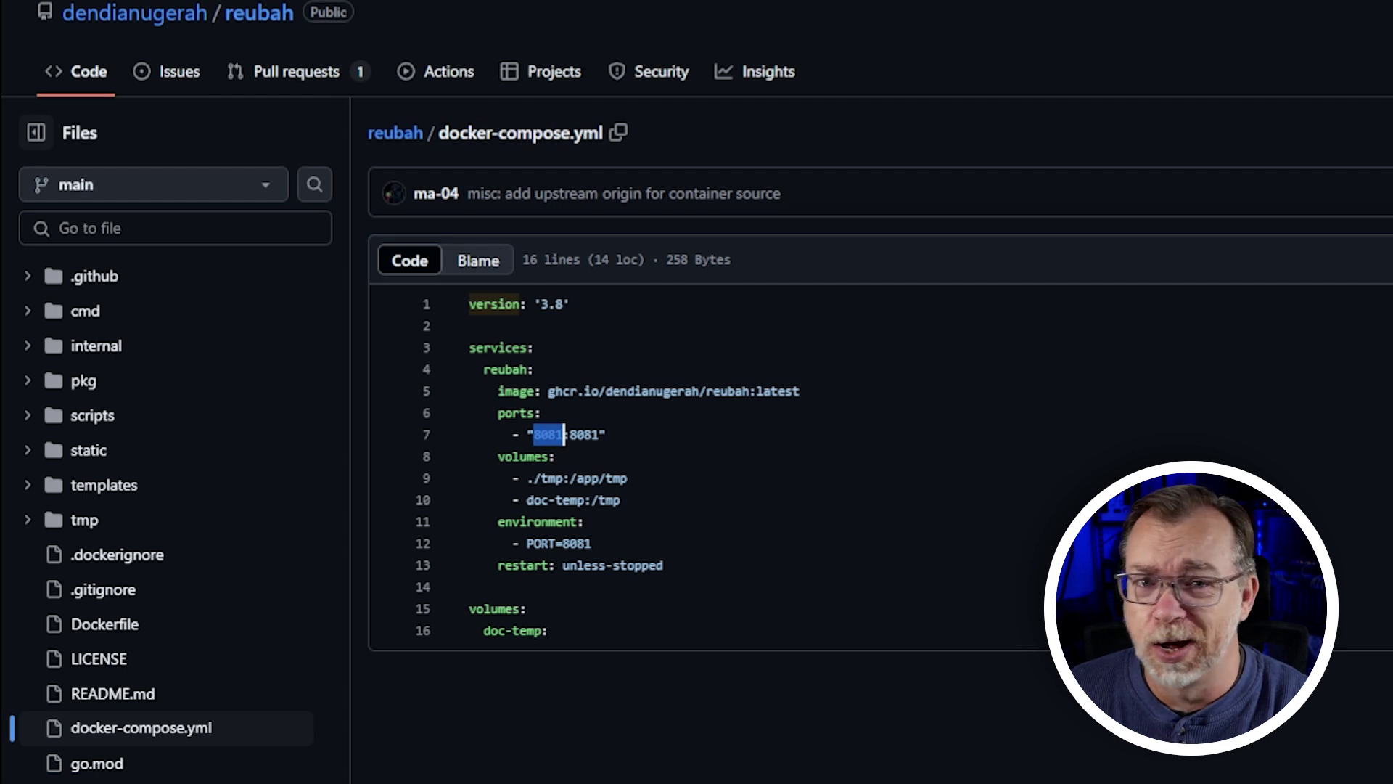
pyautogui.moveTo(563, 543); pyautogui.dragTo(593, 542)
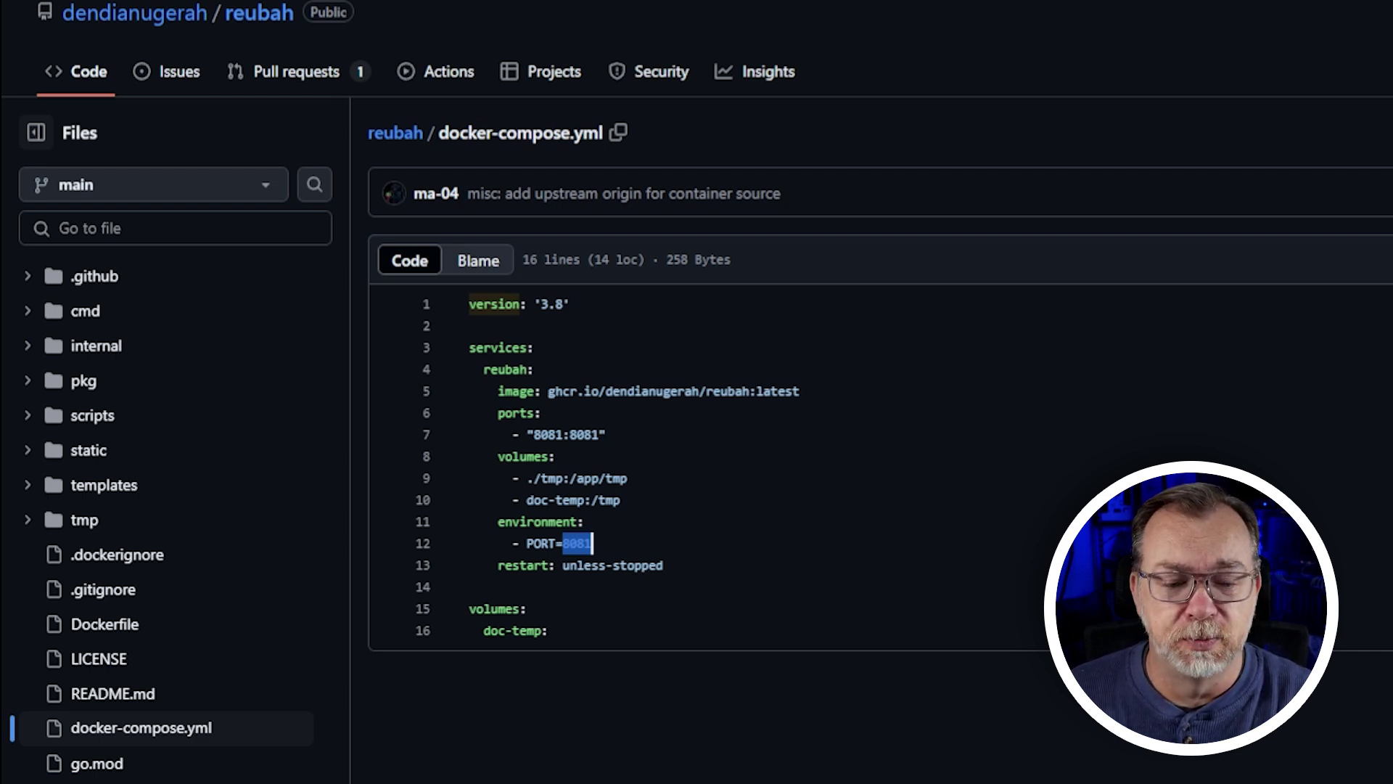
# - Select the ./tmp:/app/tmp bind mount and the doc-temp:/tmp volume line in the compose file
pyautogui.click(564, 499)
pyautogui.press('Up')
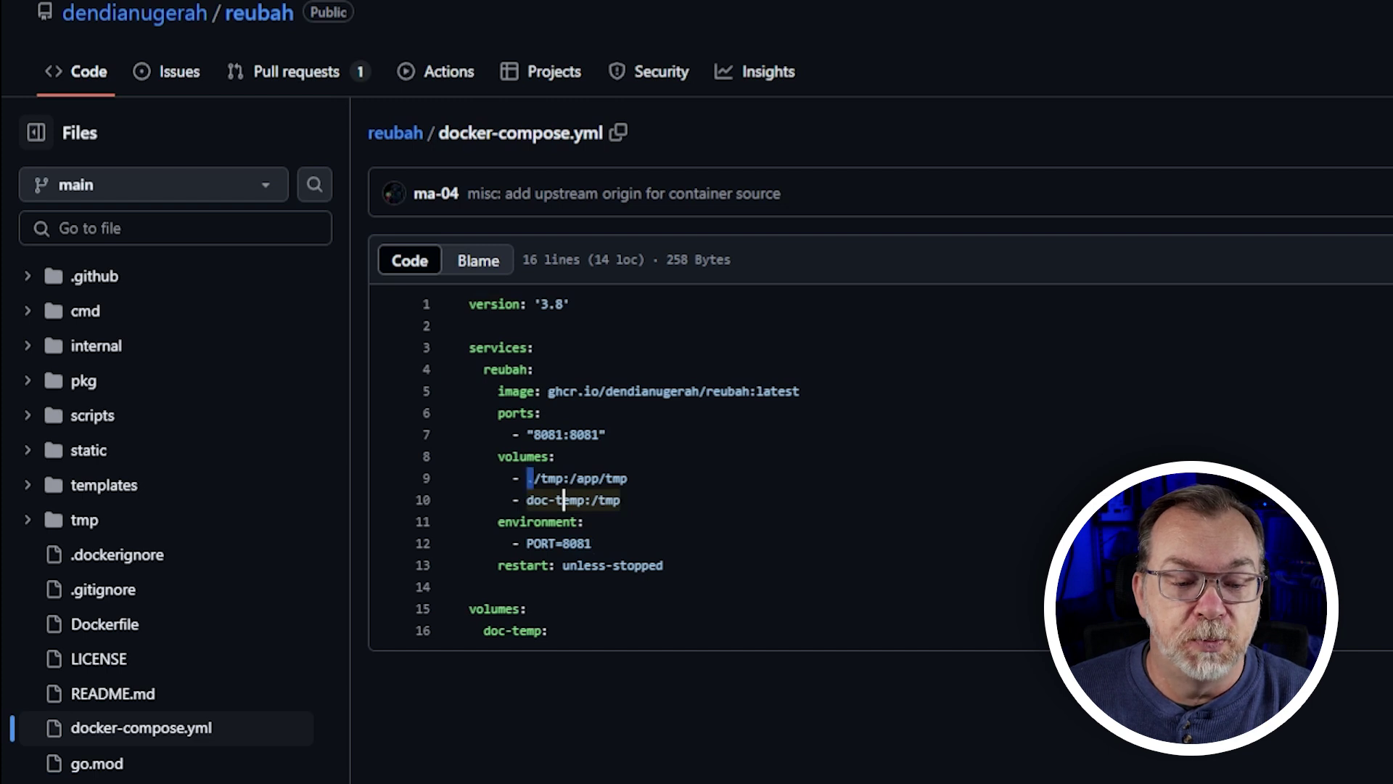
pyautogui.hotkey('shift', 'Right')
pyautogui.hotkey('shift', 'Right')
pyautogui.hotkey('shift', 'Right')
pyautogui.hotkey('shift', 'Right')
pyautogui.hotkey('shift', 'Right')
pyautogui.hotkey('shift', 'Right')
pyautogui.hotkey('shift', 'Right')
pyautogui.hotkey('shift', 'Right')
pyautogui.hotkey('shift', 'Right')
pyautogui.hotkey('shift', 'Right')
pyautogui.hotkey('shift', 'Right')
pyautogui.hotkey('shift', 'Right')
pyautogui.hotkey('shift', 'Right')
pyautogui.hotkey('shift', 'Right')
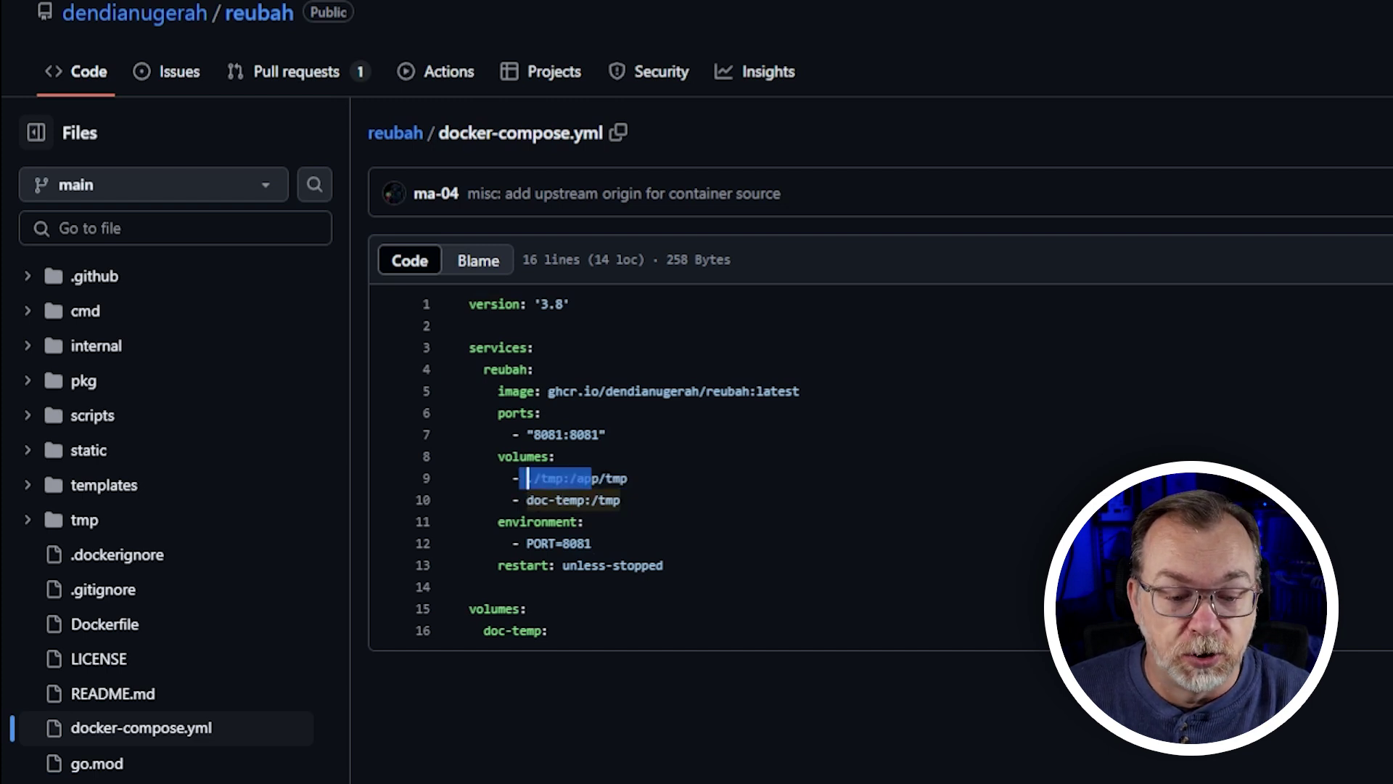
pyautogui.press('Right')
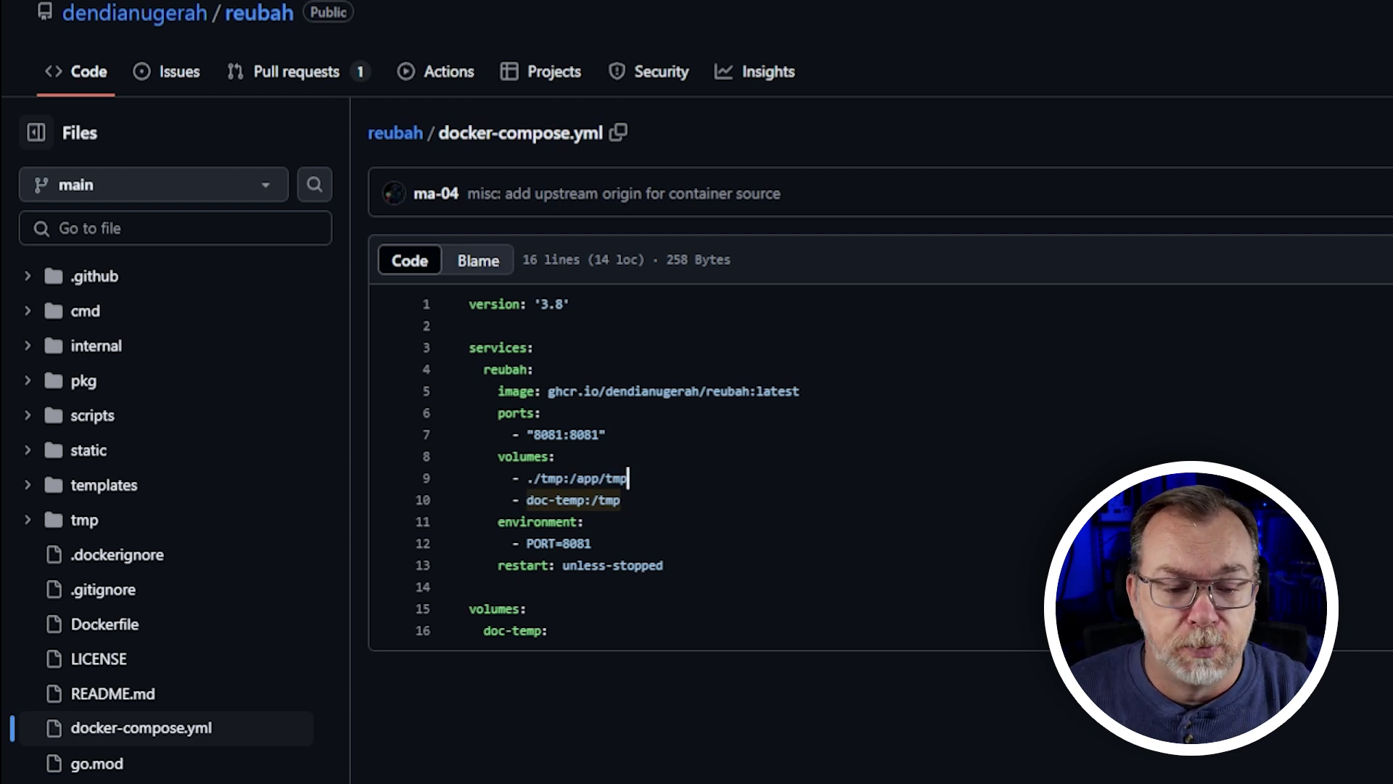
pyautogui.press('Down')
pyautogui.press('Home')
pyautogui.hotkey('shift', 'Down')
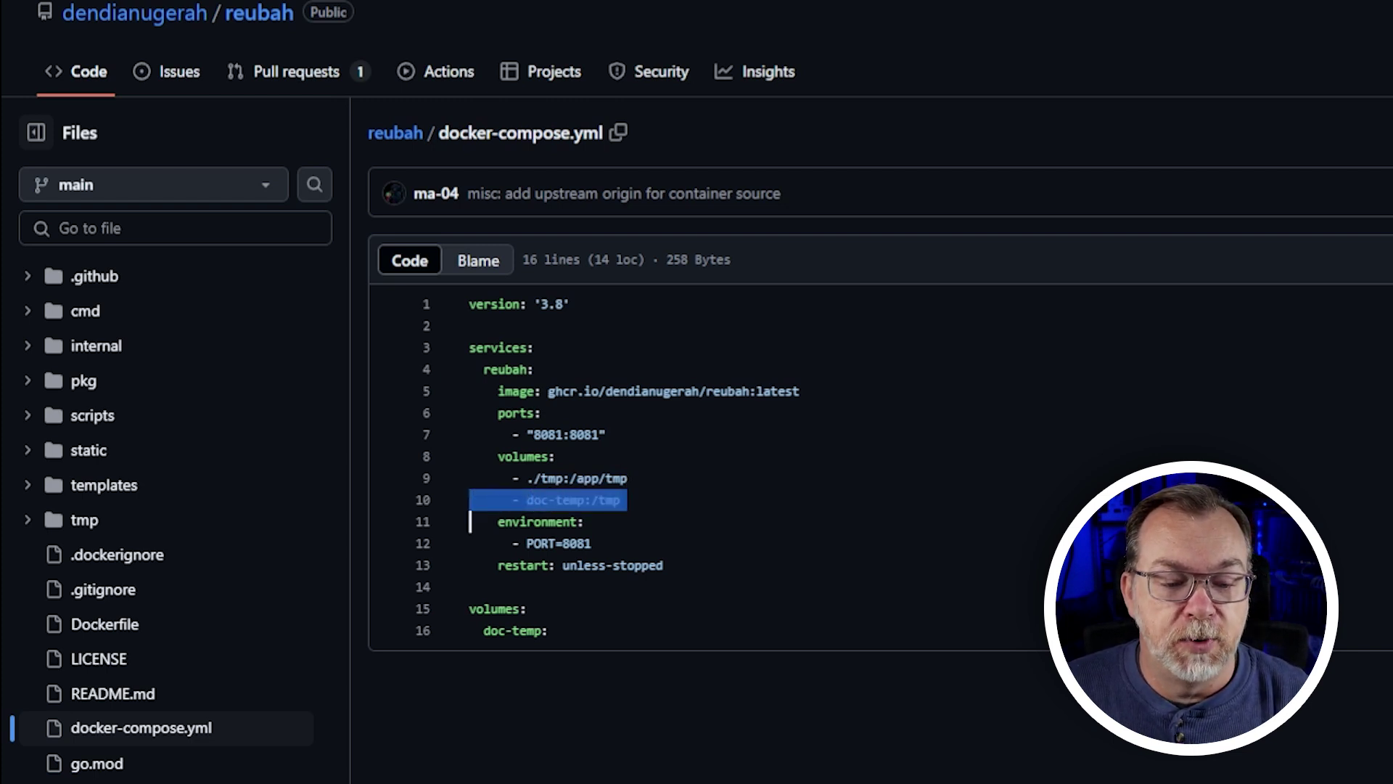
pyautogui.click(586, 500)
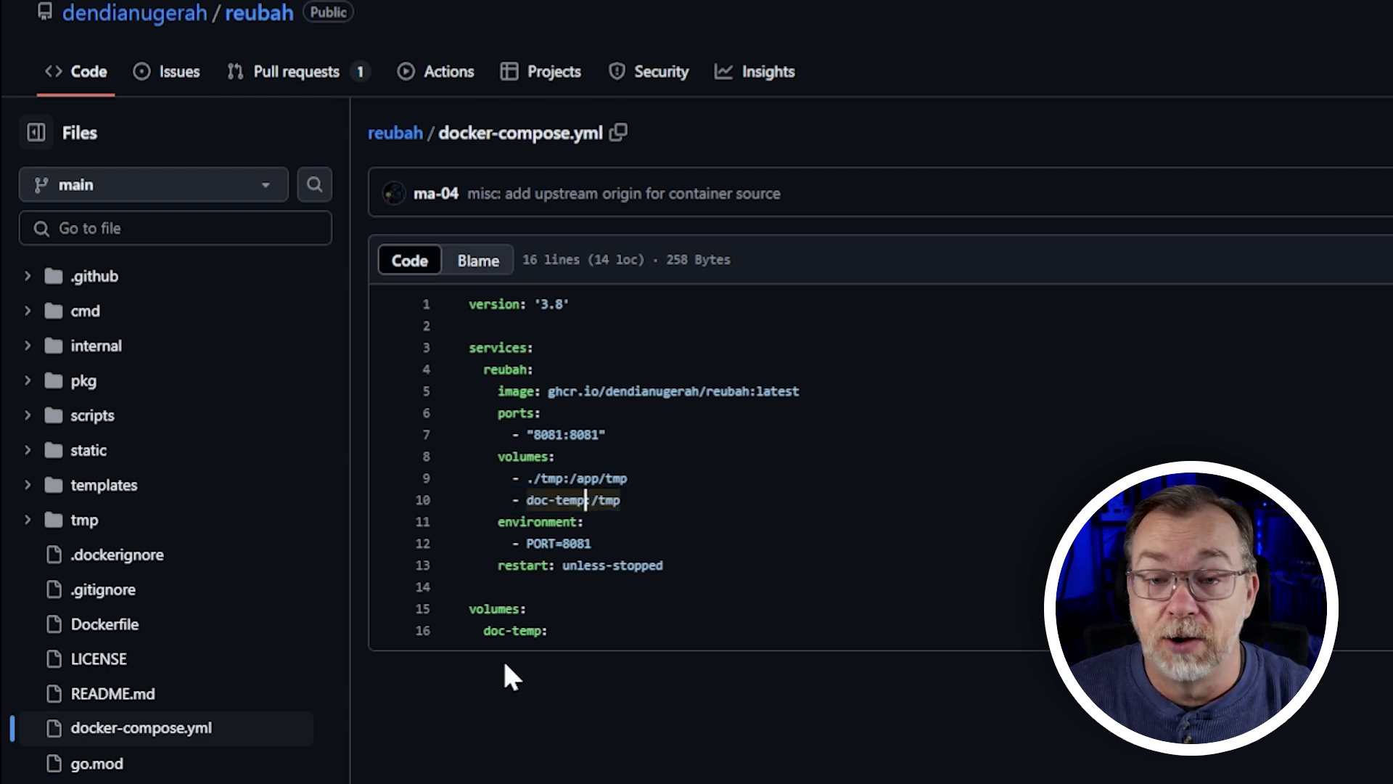
# - Select the environment lines containing PORT=8081, then clear the selection
pyautogui.press('Down')
pyautogui.press('Home')
pyautogui.hotkey('shift', 'Down')
pyautogui.hotkey('shift', 'End')
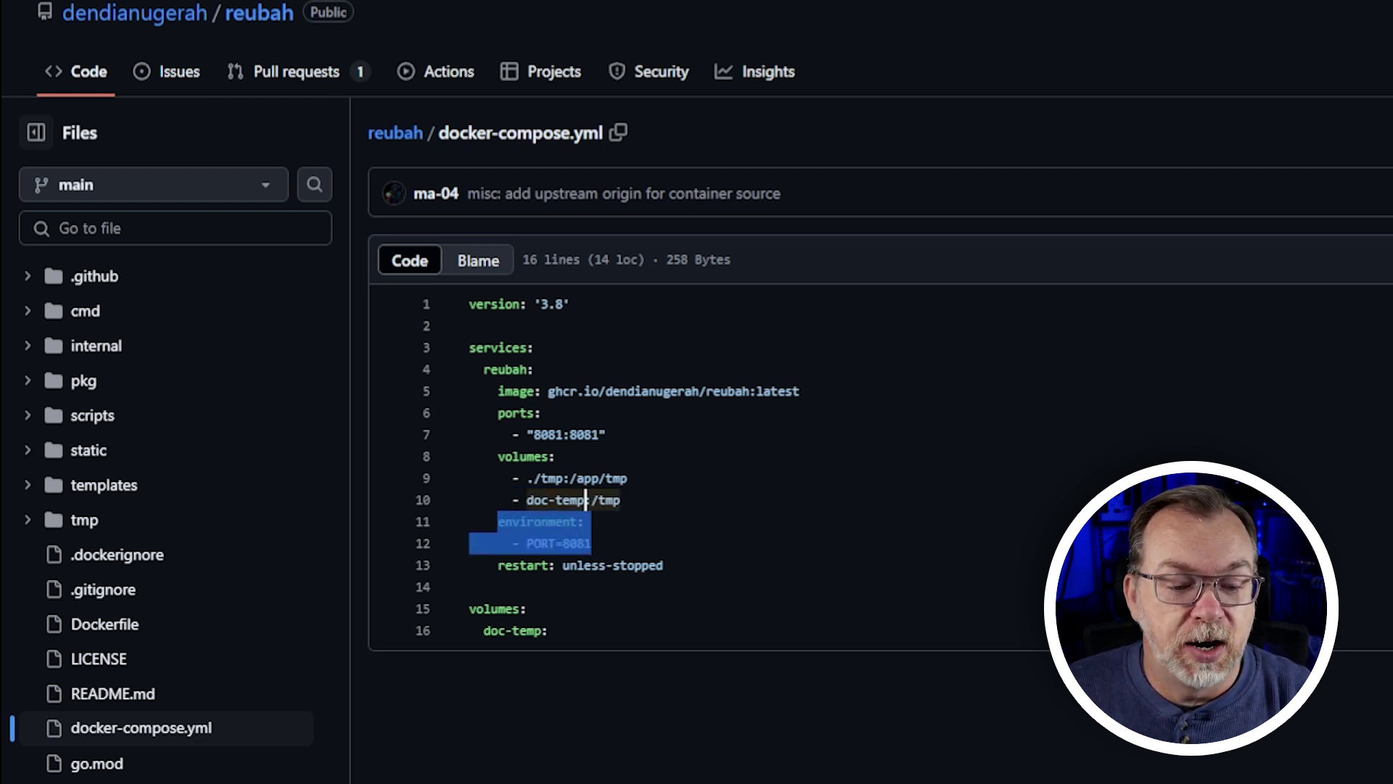
pyautogui.press('Right')
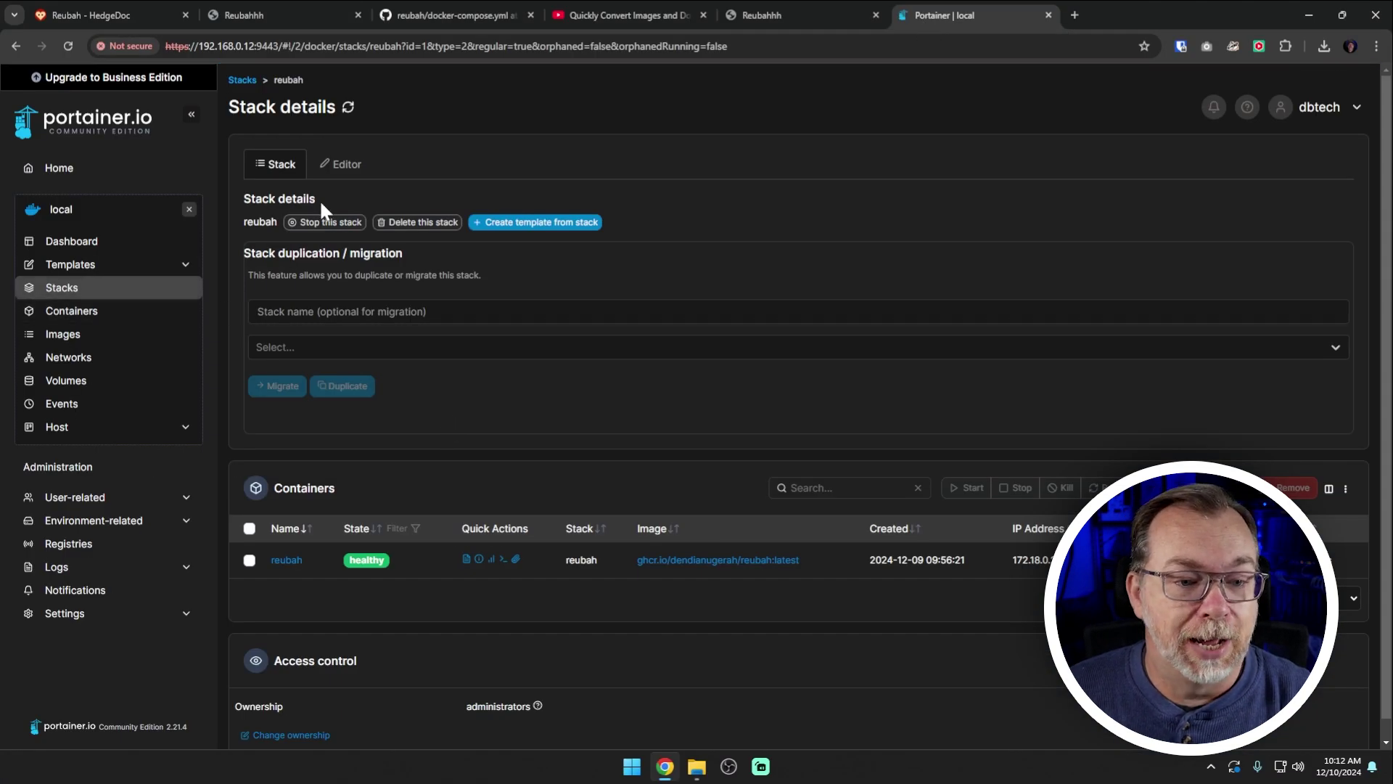
# - Show the stack compose in the Editor, highlight /home/docker/reubah/tmp, and scroll to Containers
pyautogui.click(330, 165)
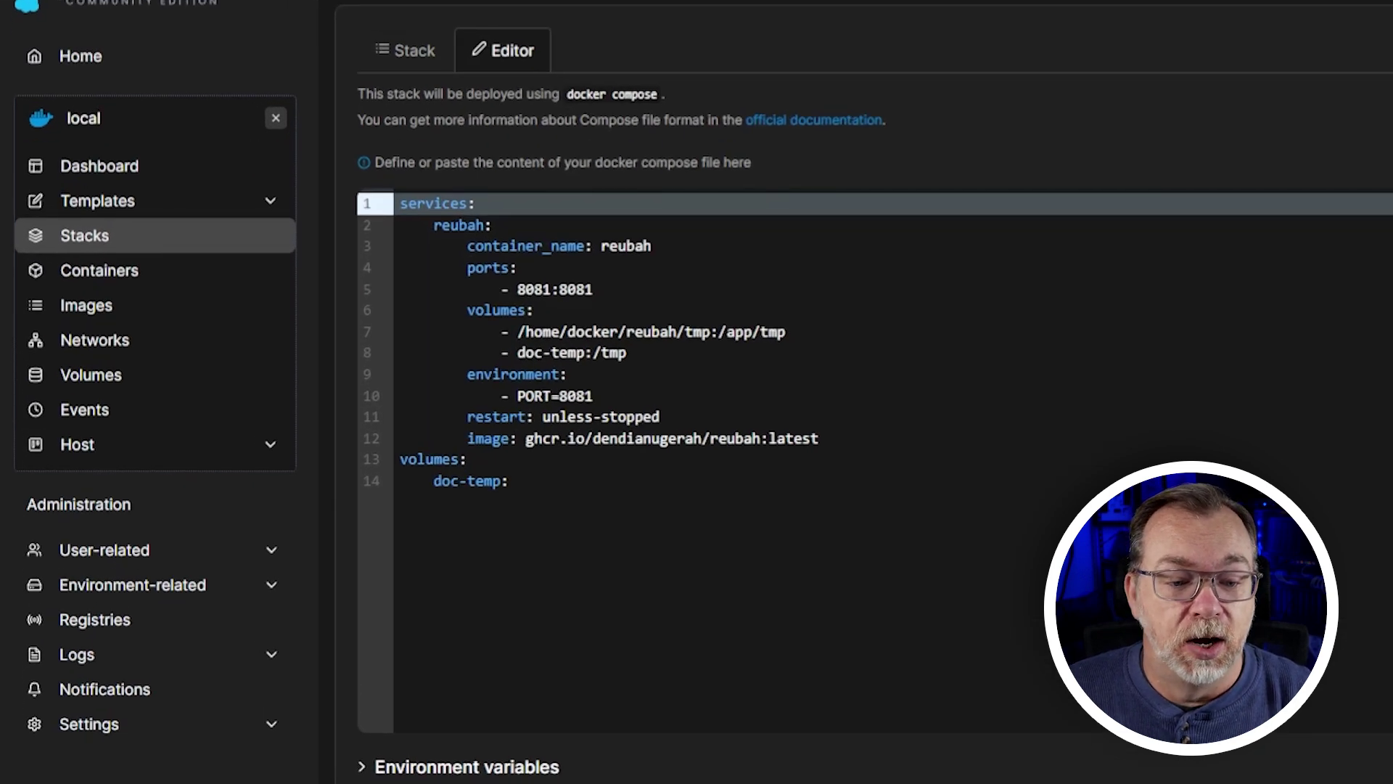
pyautogui.moveTo(517, 332); pyautogui.dragTo(704, 331)
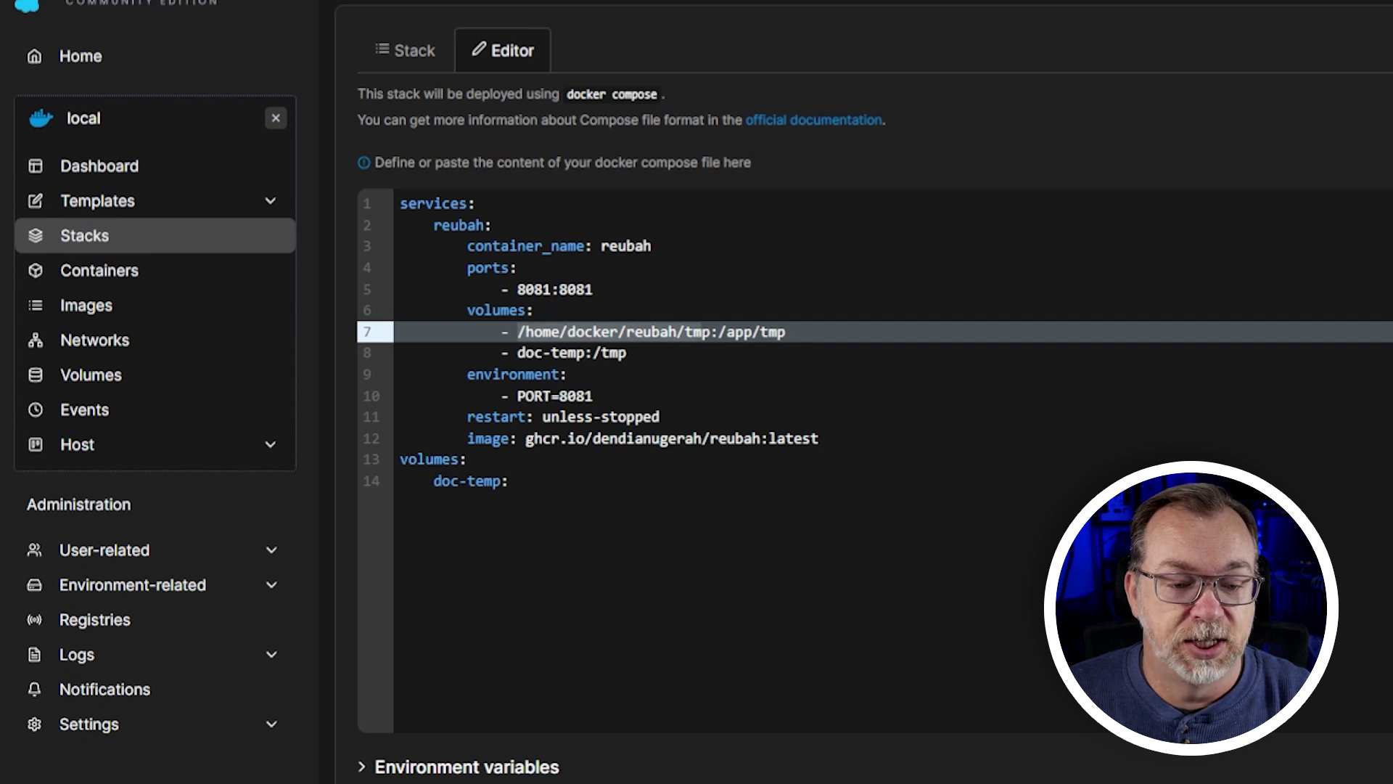
pyautogui.click(684, 332)
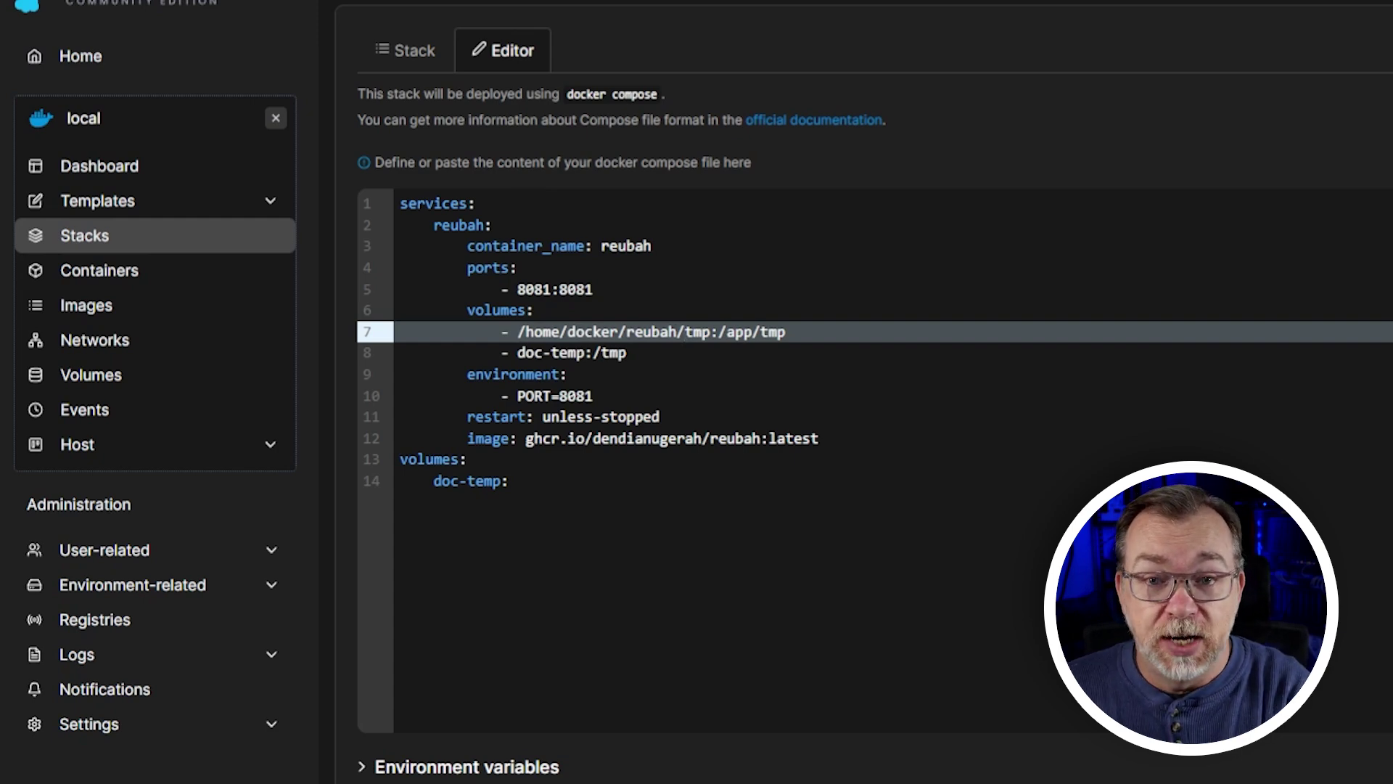
pyautogui.scroll(-5, 580, 437)
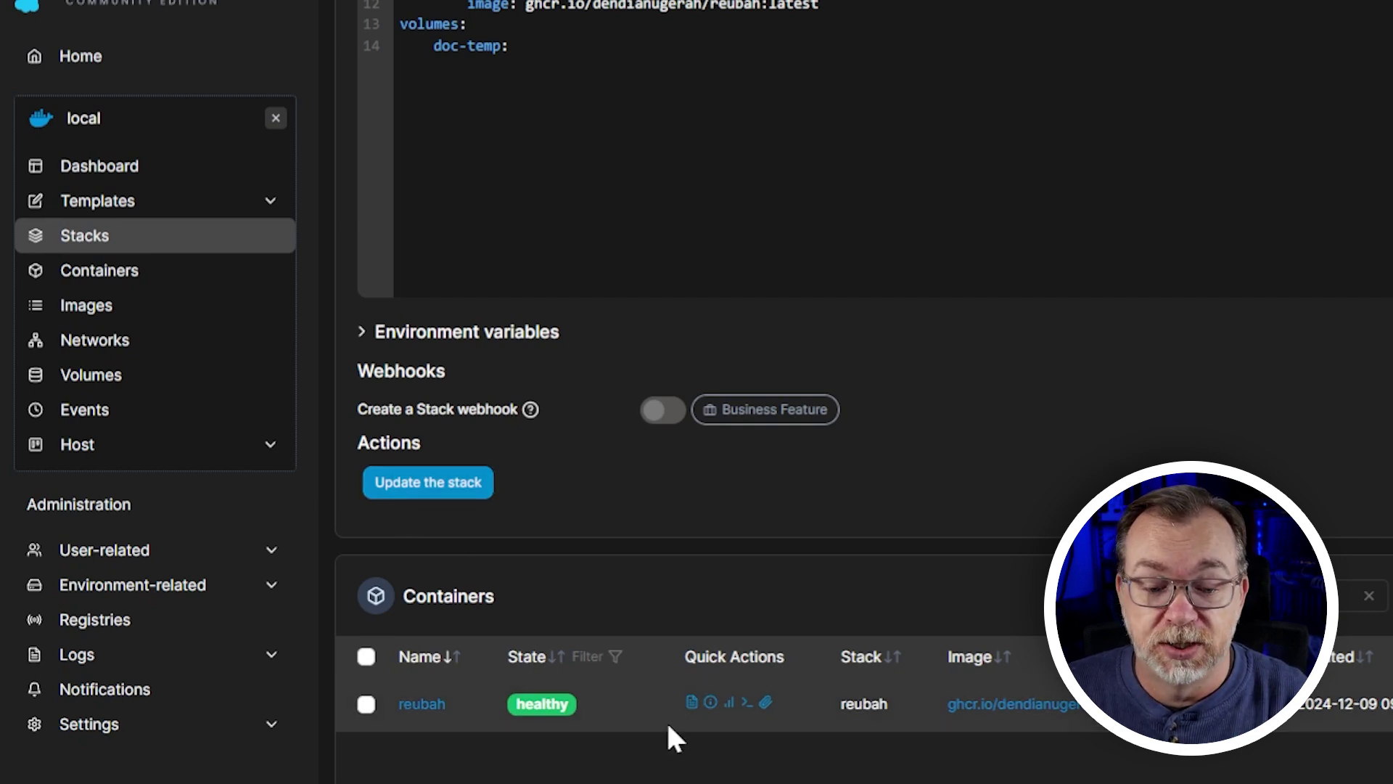
# - Open the reubah container's logs, set Lines to 10000 and turn off auto-refresh
pyautogui.click(693, 708)
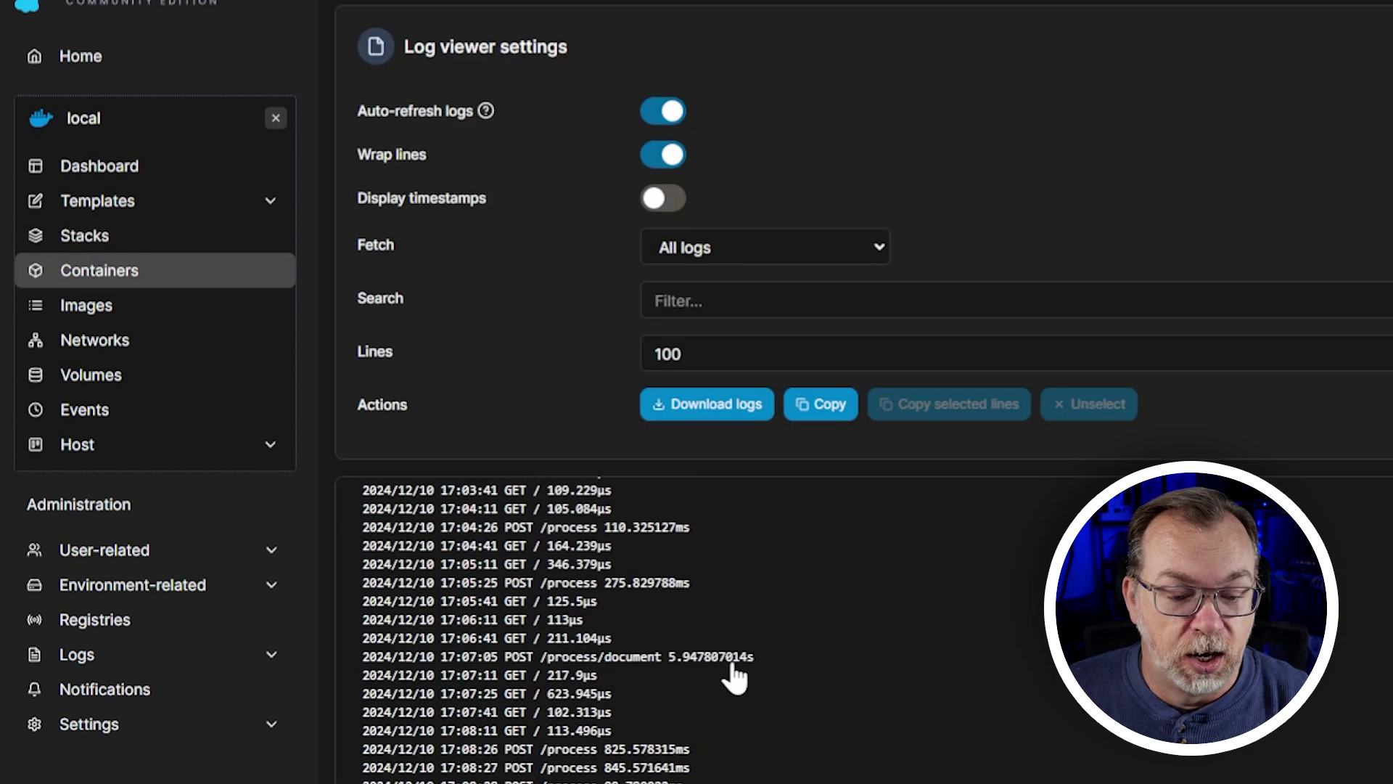
pyautogui.click(696, 354)
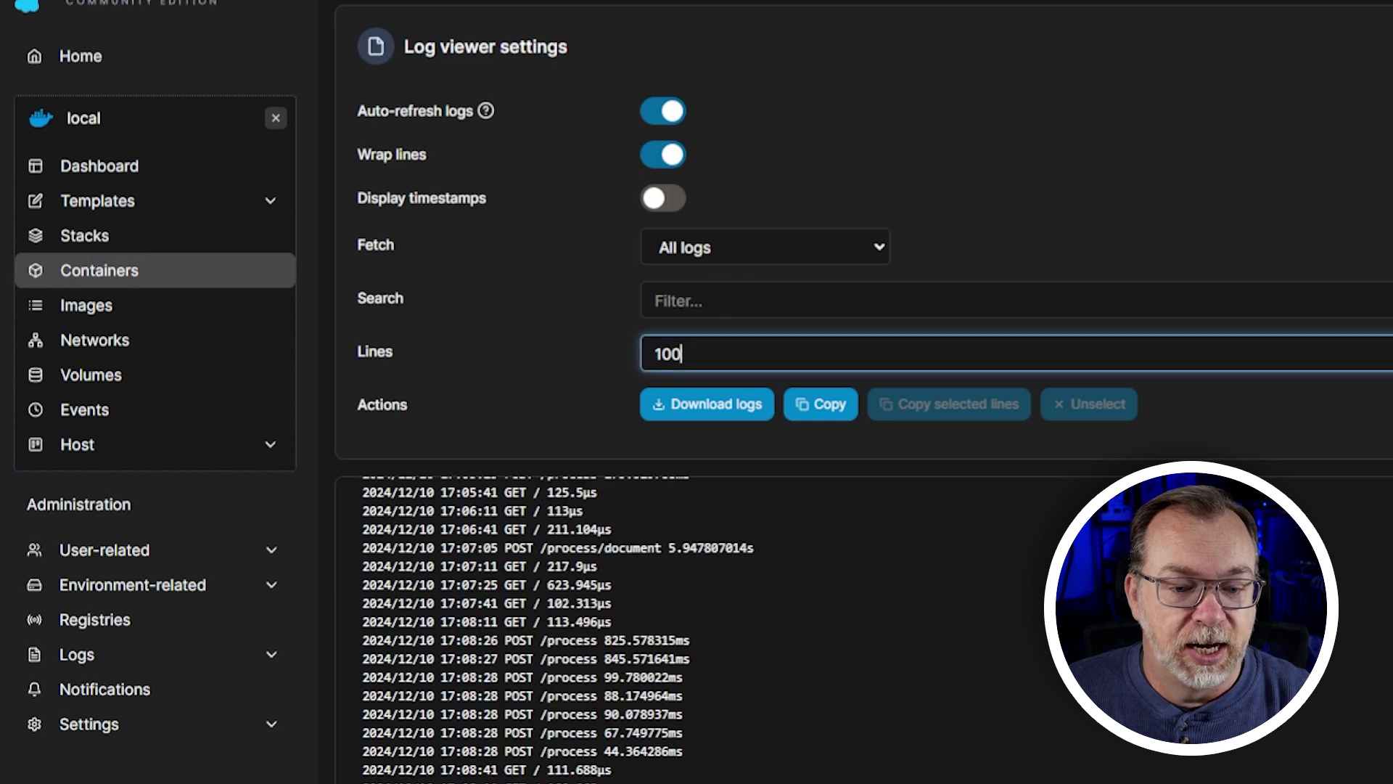
pyautogui.write('000')
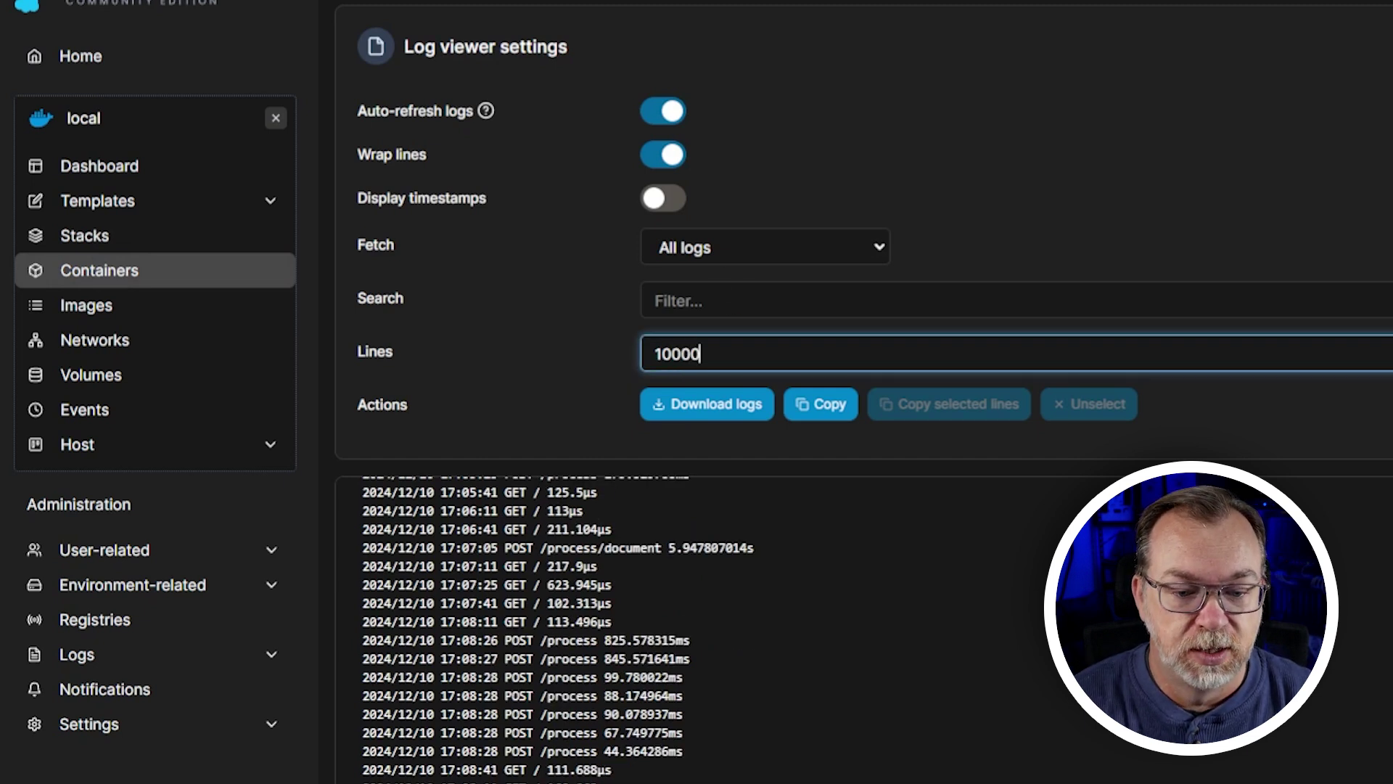
pyautogui.press('Tab')
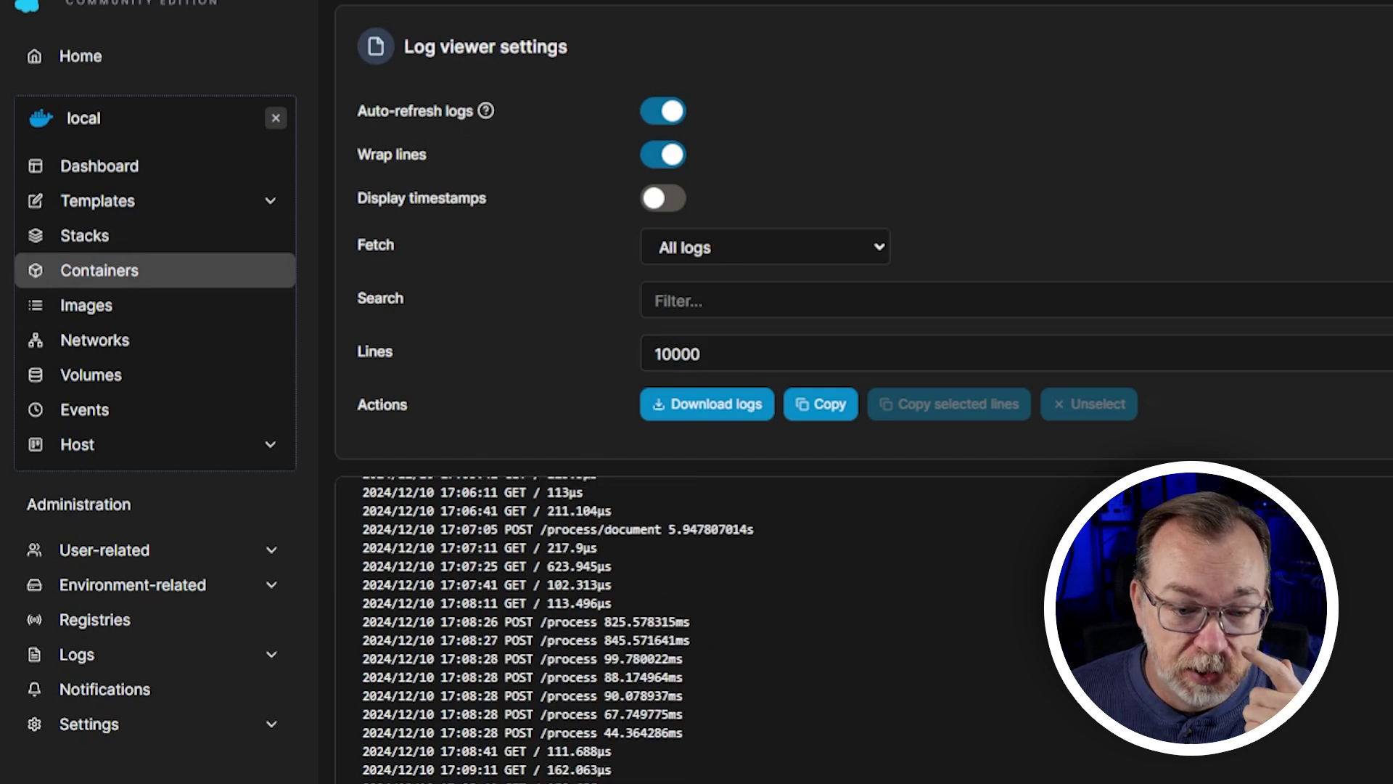
pyautogui.click(663, 111)
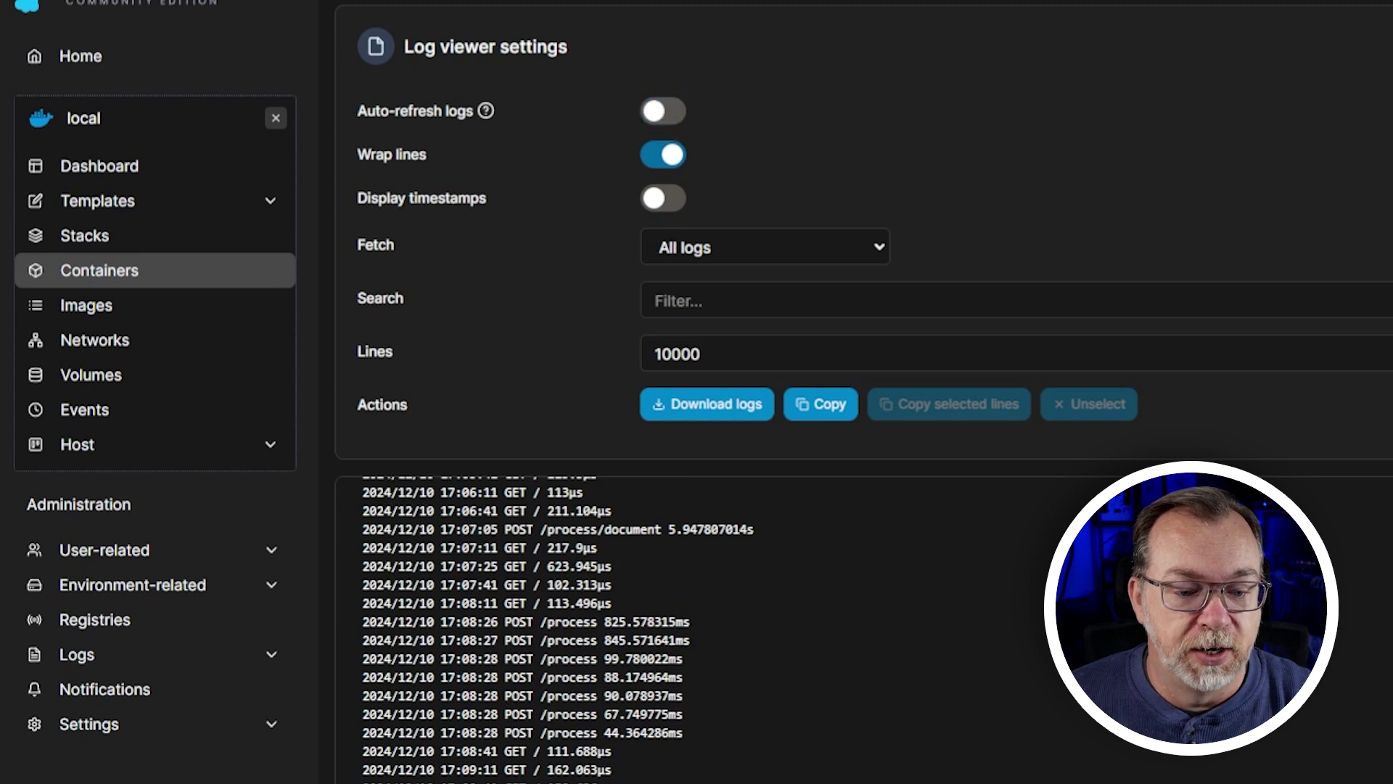
# - Scroll the log up to the 'Server starting on :8081' entry and back down
pyautogui.scroll(4, 775, 715)
pyautogui.scroll(20, 775, 715)
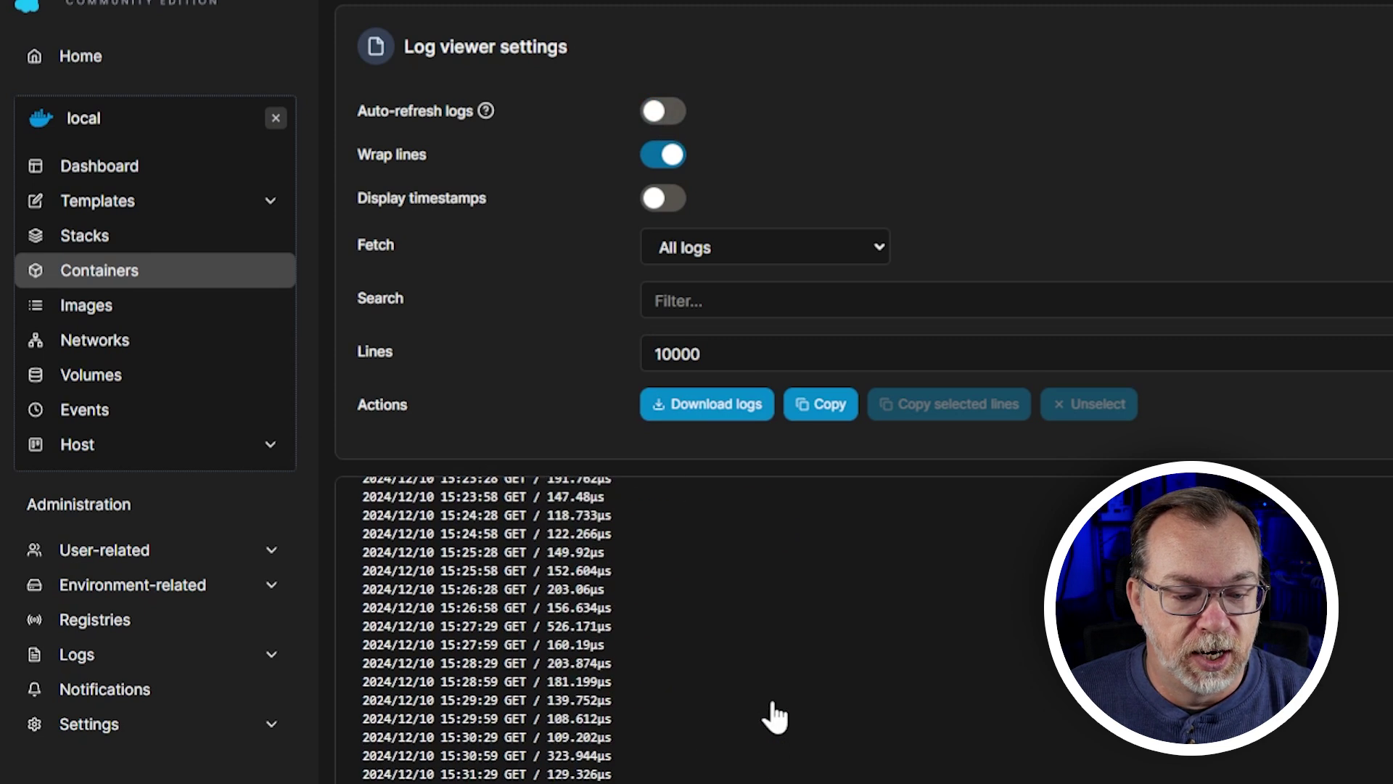
pyautogui.scroll(20, 775, 715)
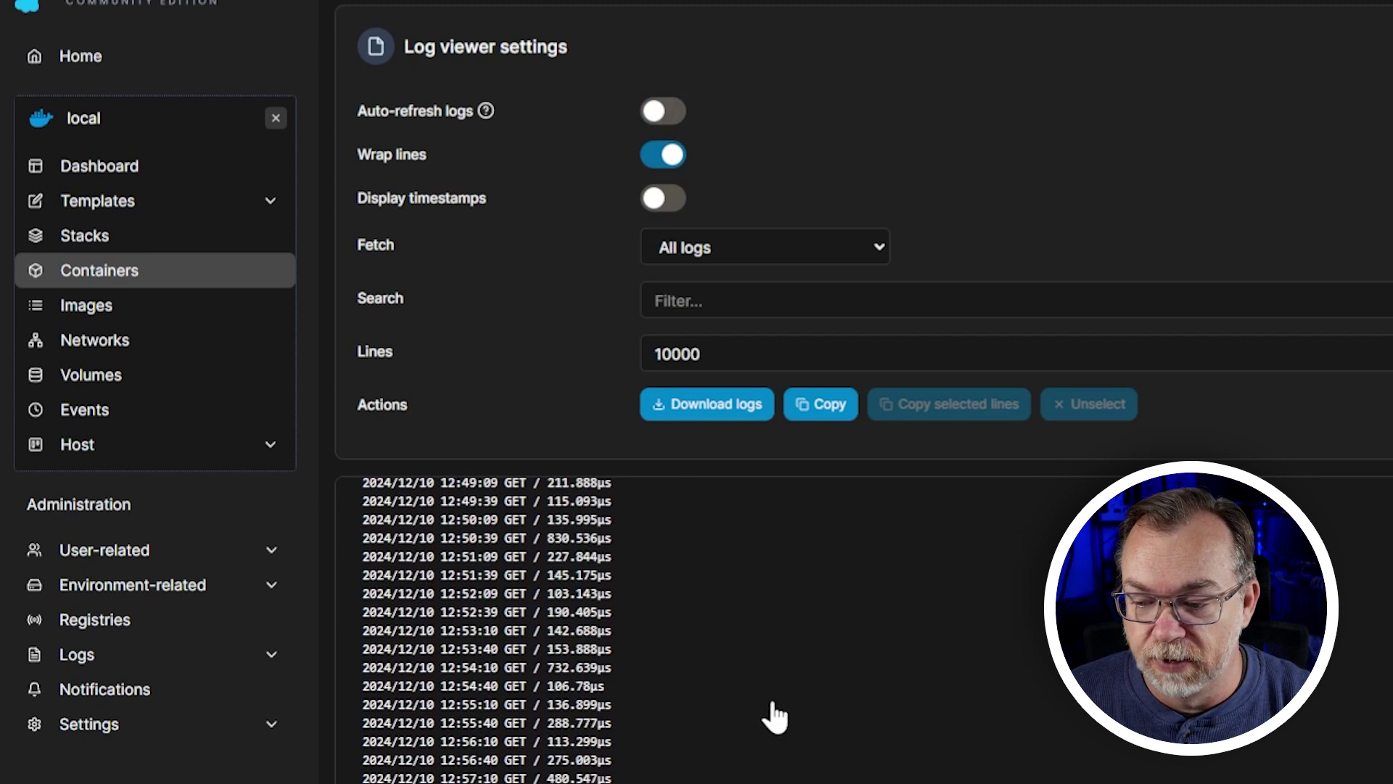
pyautogui.scroll(20, 712, 690)
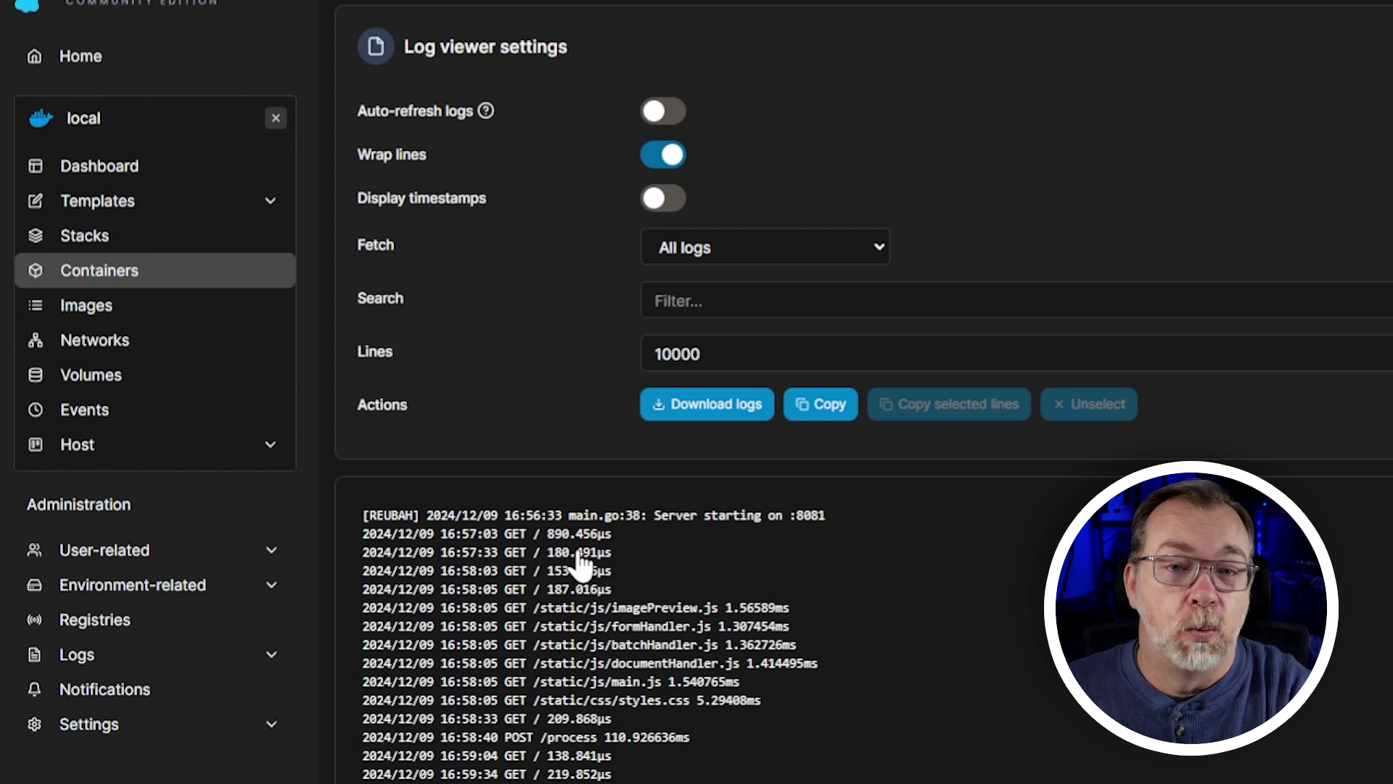
pyautogui.scroll(-2, 537, 385)
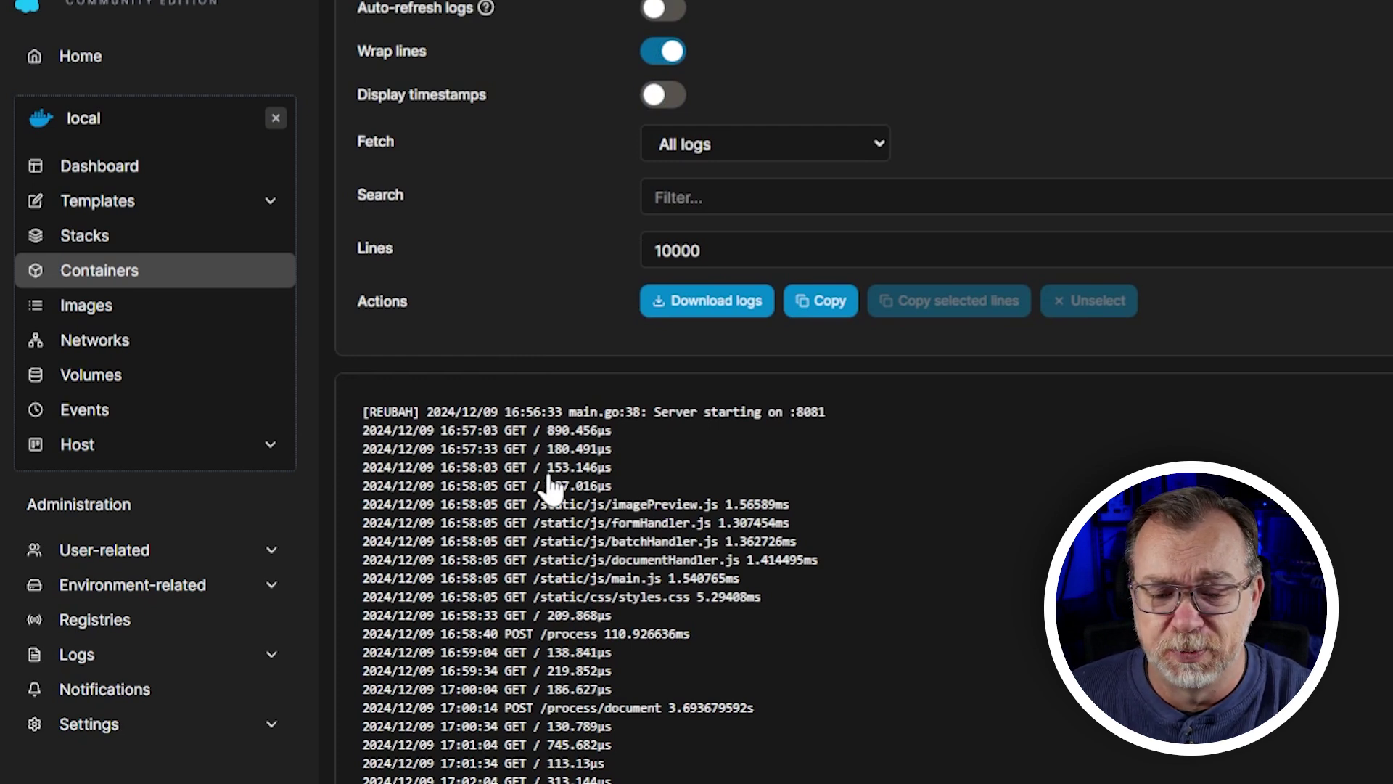
pyautogui.scroll(-6, 556, 508)
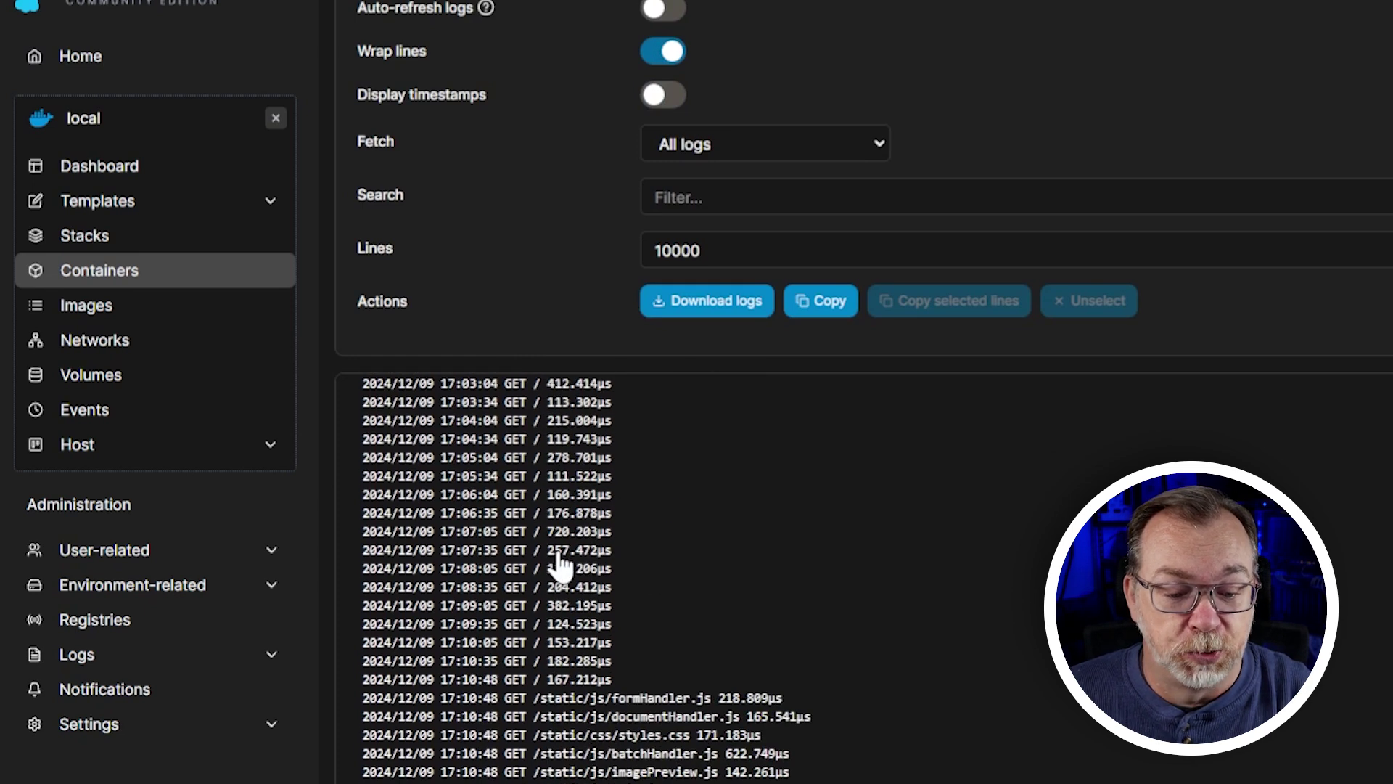
pyautogui.scroll(-2, 559, 566)
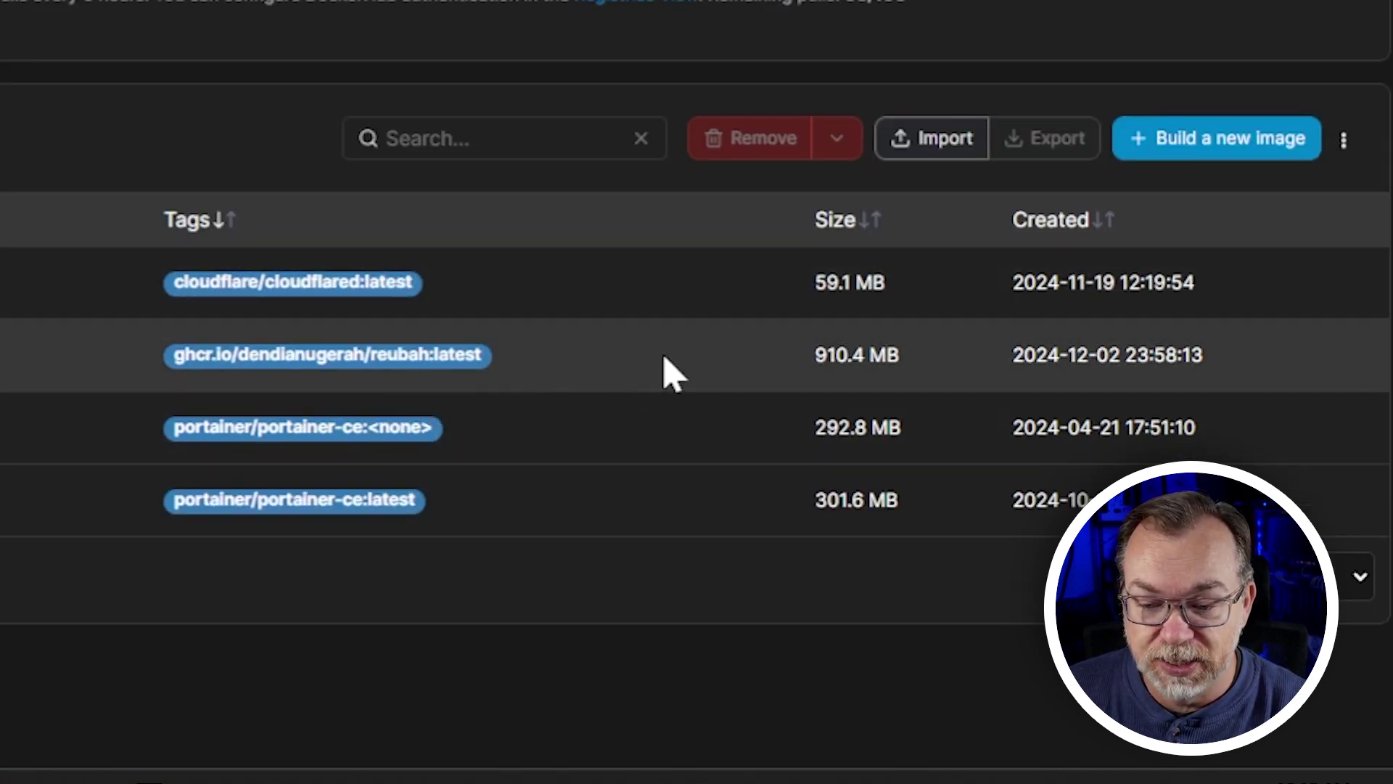
# - Highlight the reubah:latest image row showing its 910.4 MB size, then clear it
pyautogui.moveTo(169, 354); pyautogui.dragTo(866, 356)
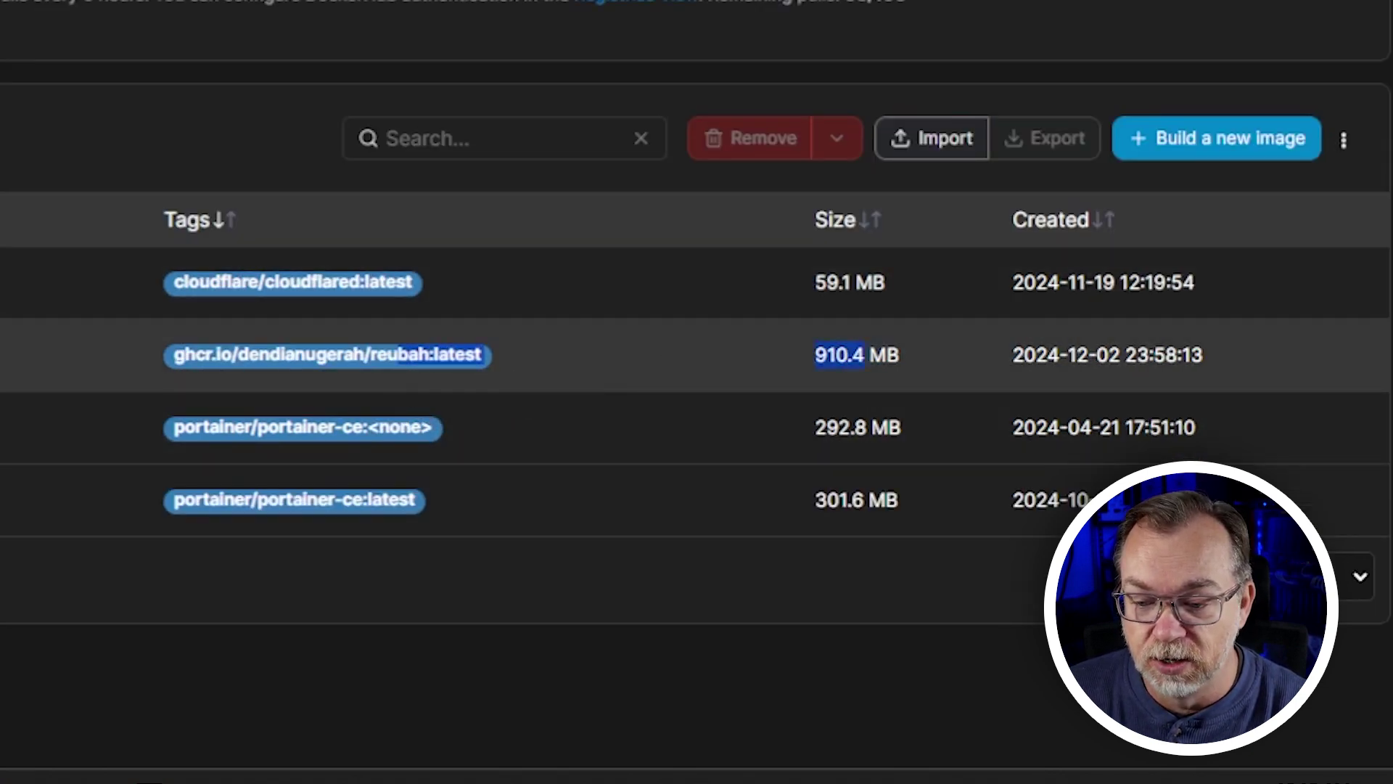
pyautogui.click(907, 367)
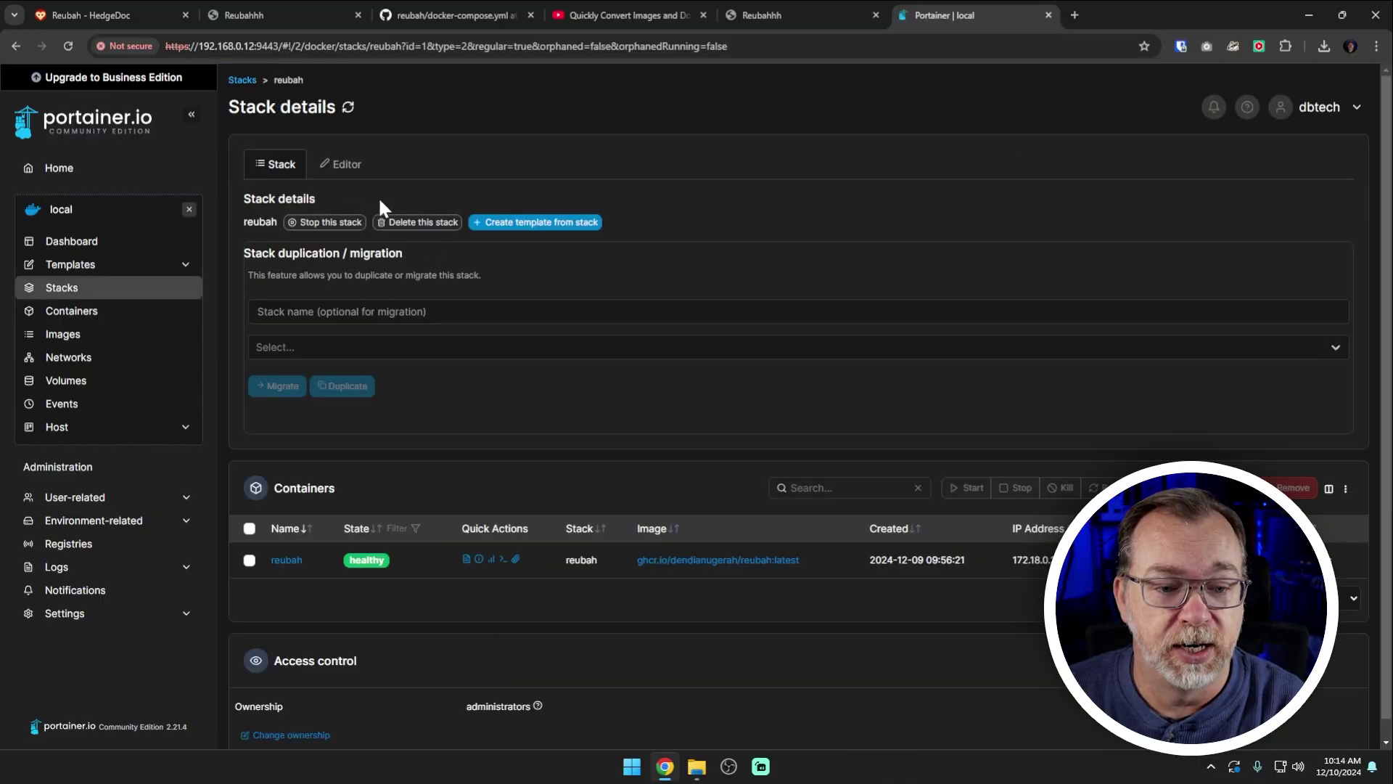
# - Show the reubah stack's 14-line compose file with the ghcr.io reubah:latest image in the Editor
pyautogui.click(335, 173)
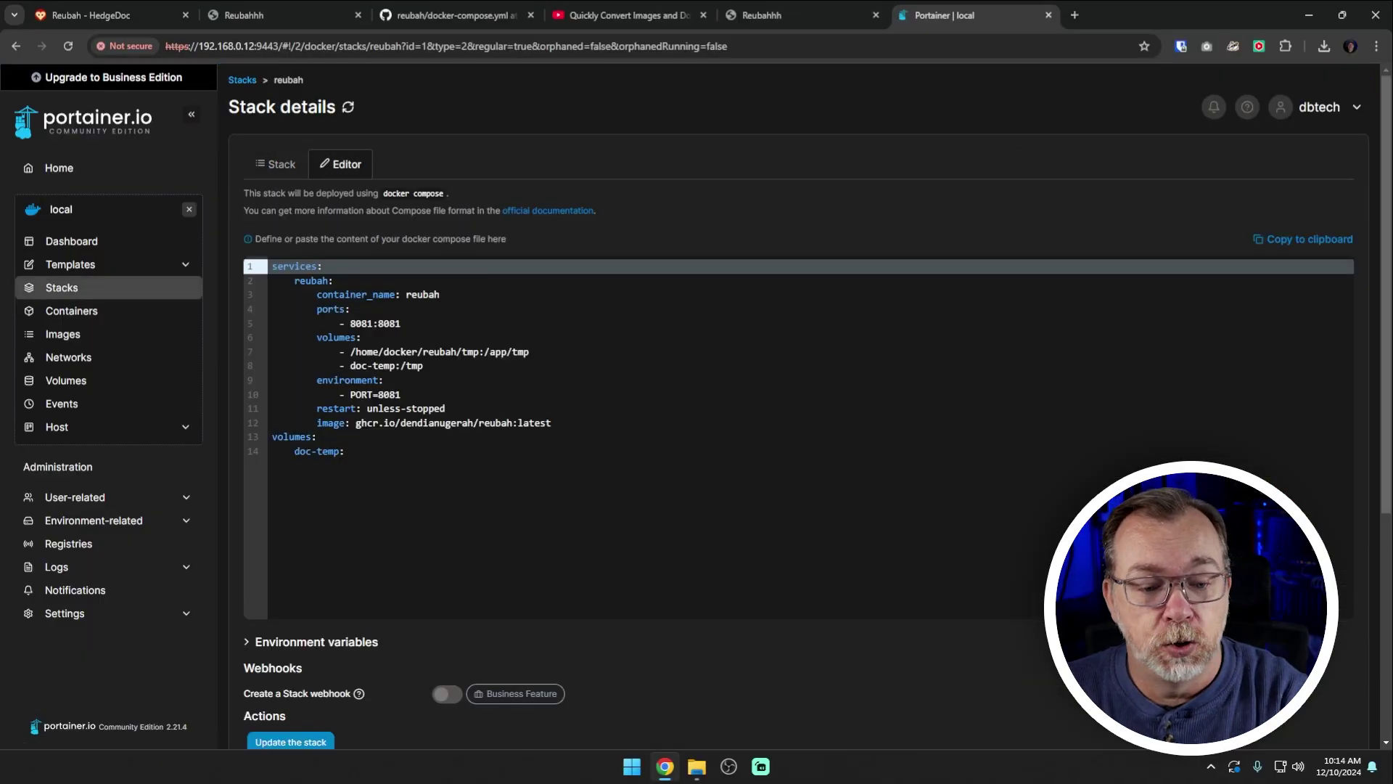